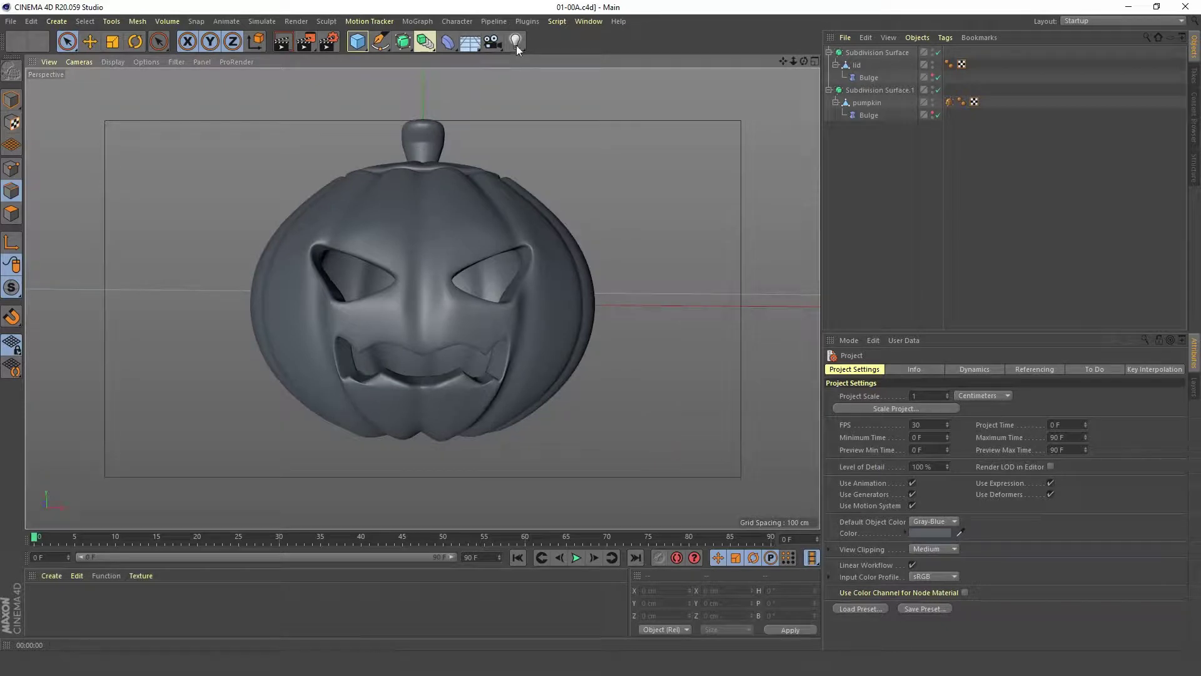
- Add a light and a camera to the scene, and lock the camera with a Protection tag
click(516, 43)
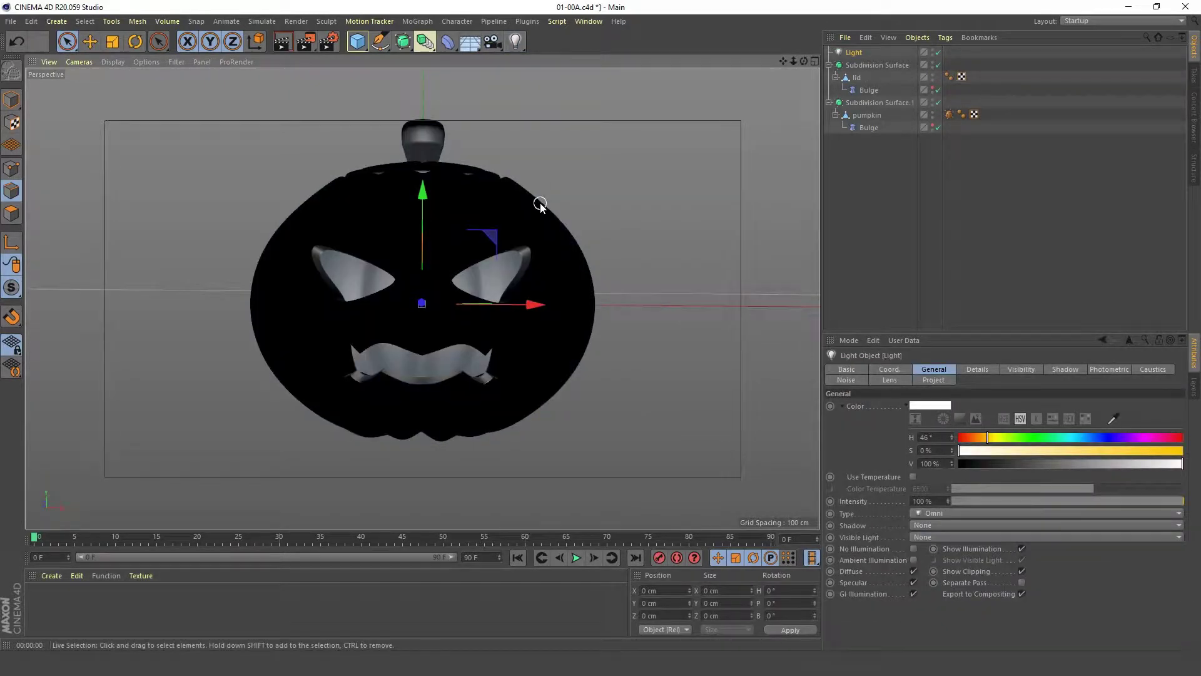
click(493, 43)
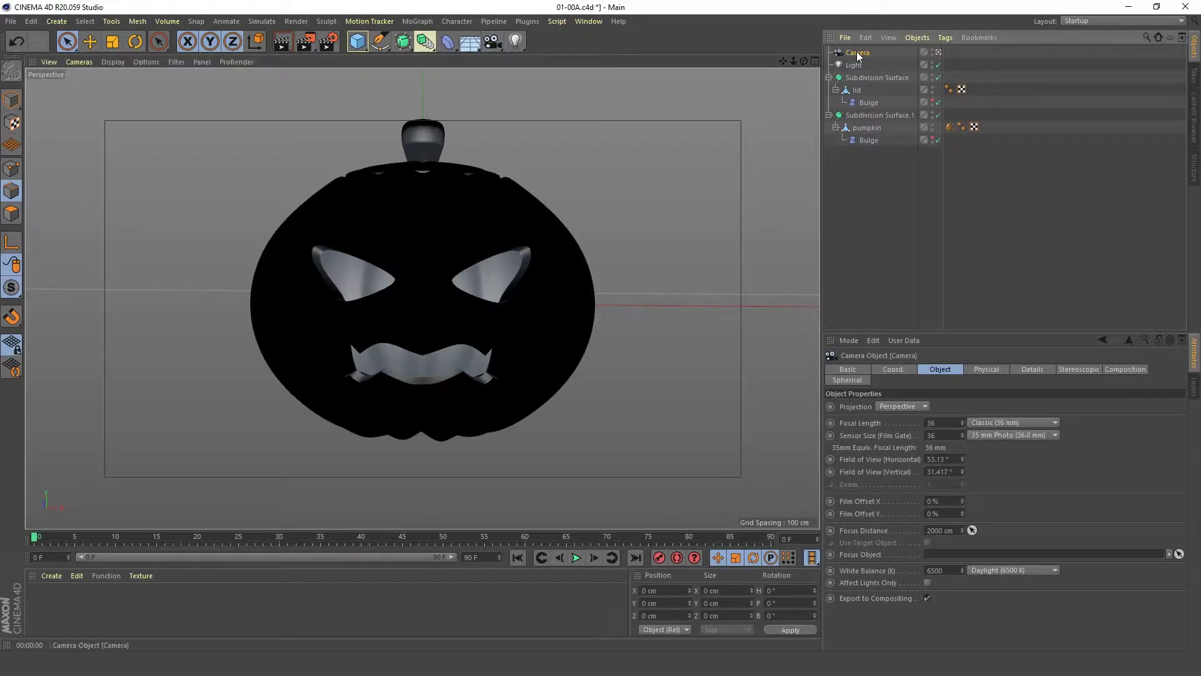
right_click(856, 55)
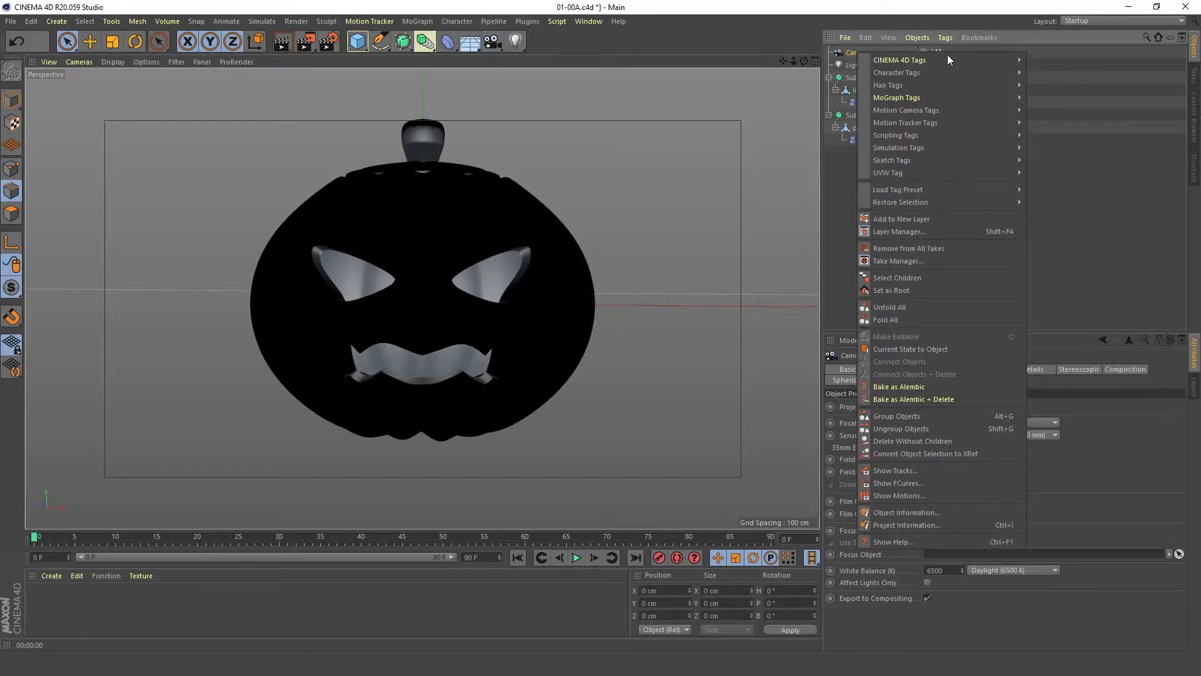
mouse_move(947, 57)
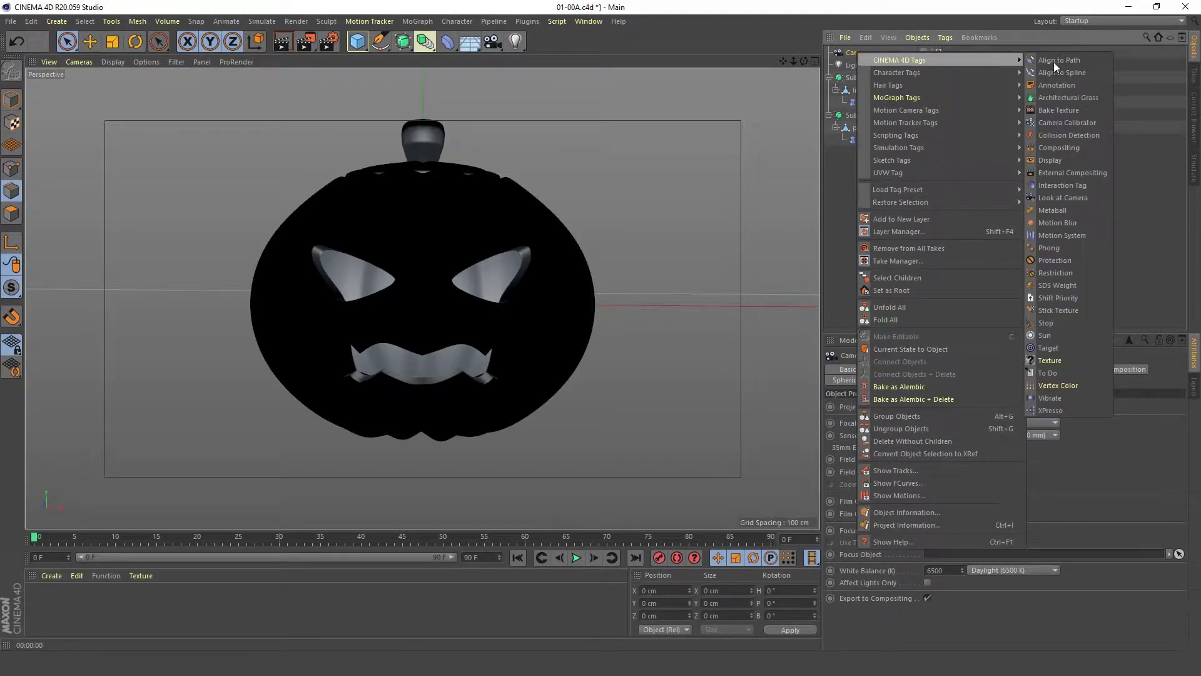
click(1063, 260)
- Move the light out in front of the pumpkin and to its left side
alt+drag(637, 241, 294, 375)
click(853, 66)
drag(511, 275, 227, 324)
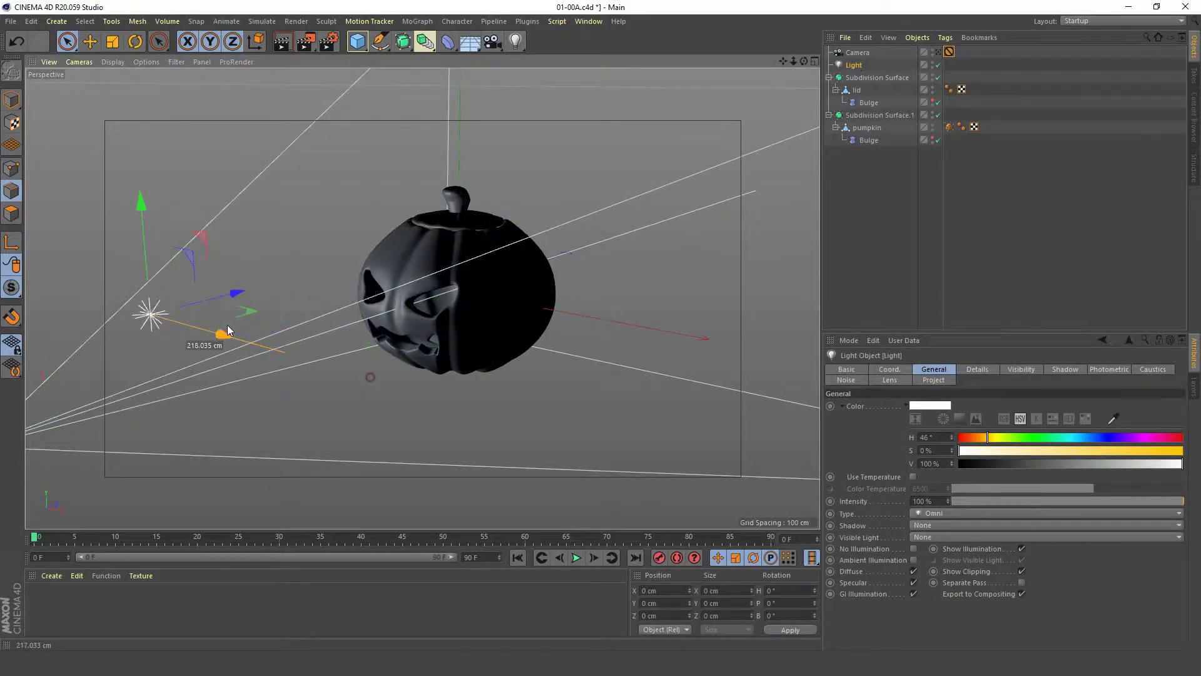
- Duplicate the light in the top view and place the copy on the opposite side of the pumpkin, outside the camera's cone
middle_click(464, 261)
middle_click(464, 261)
scroll(528, 276, down, 3)
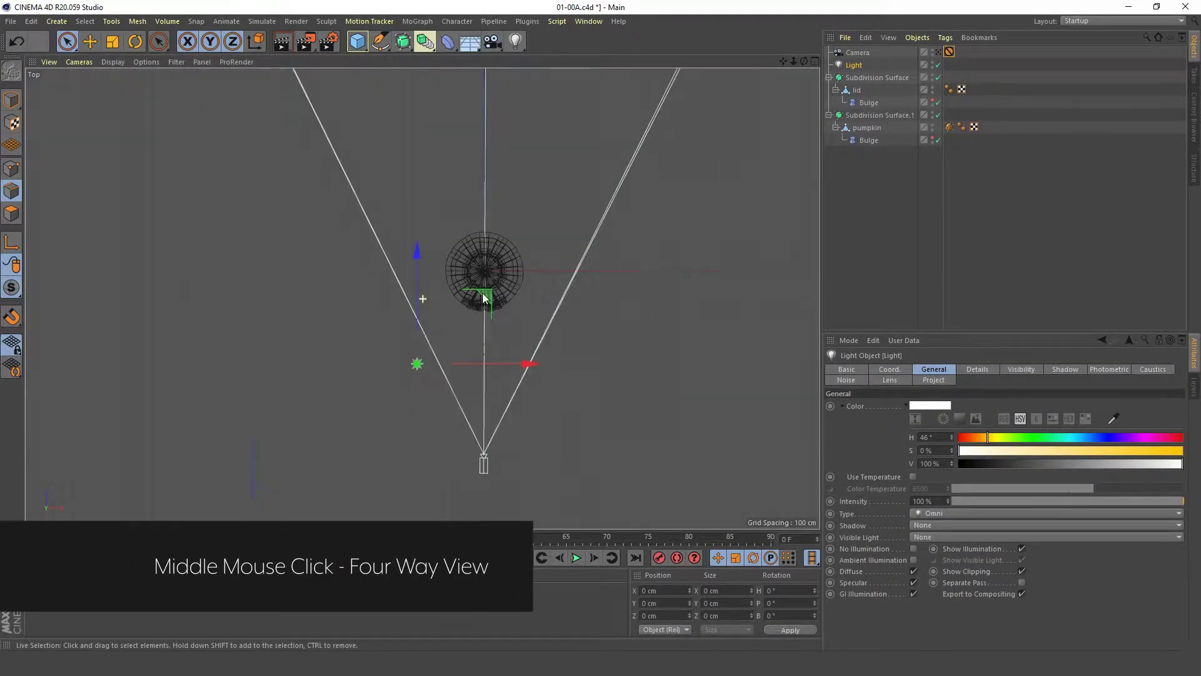
scroll(501, 269, up, 5)
scroll(432, 375, down, 1)
drag(379, 442, 832, 432)
scroll(404, 359, down, 5)
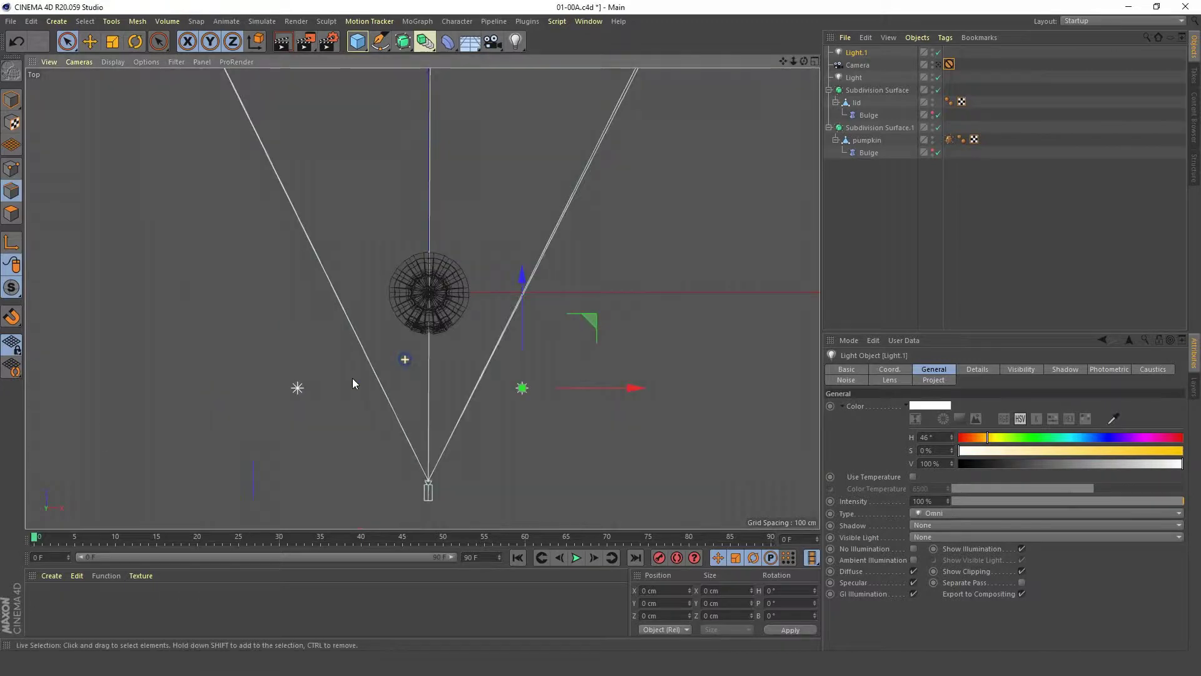
scroll(353, 383, down, 1)
drag(545, 409, 607, 405)
- Put the original light directly below its copy in the object list, and rename the original "key" and the copy "fill"
drag(857, 77, 862, 56)
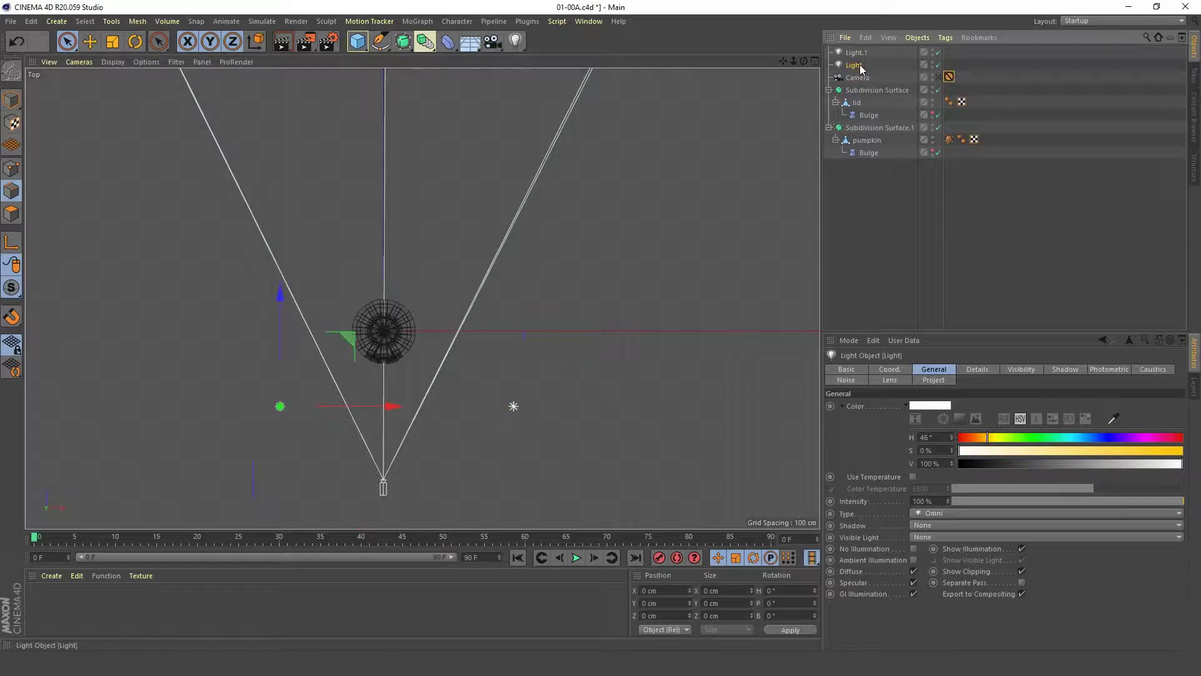
double_click(857, 65)
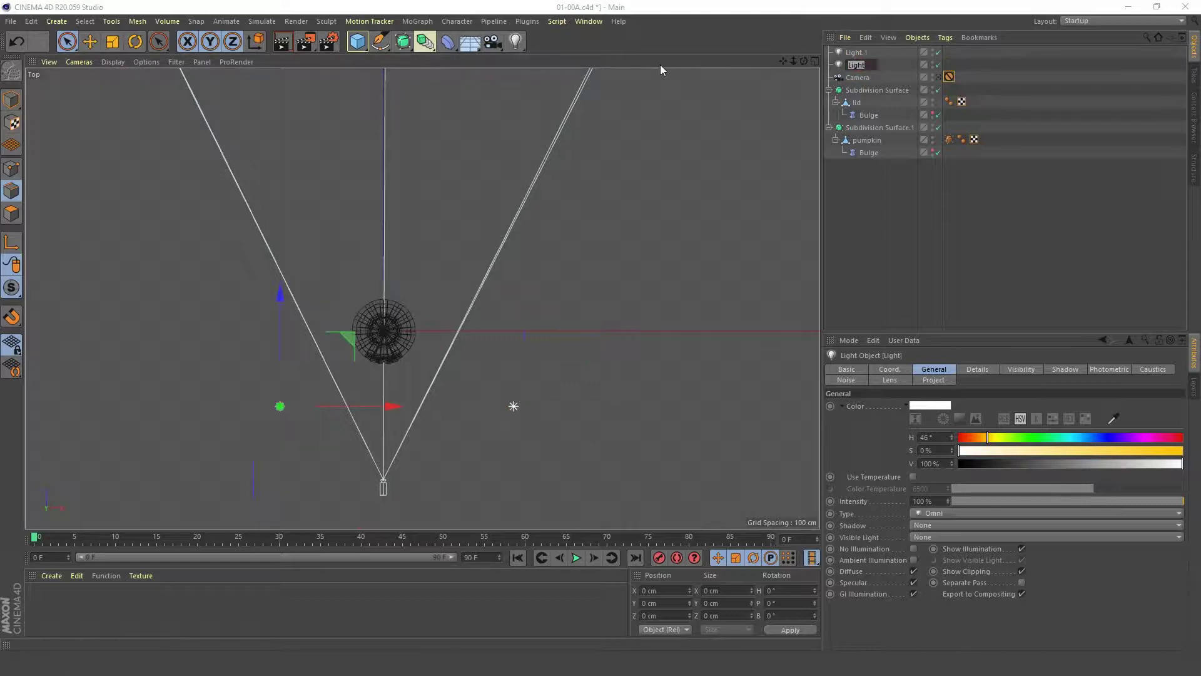
text(key)
key(Return)
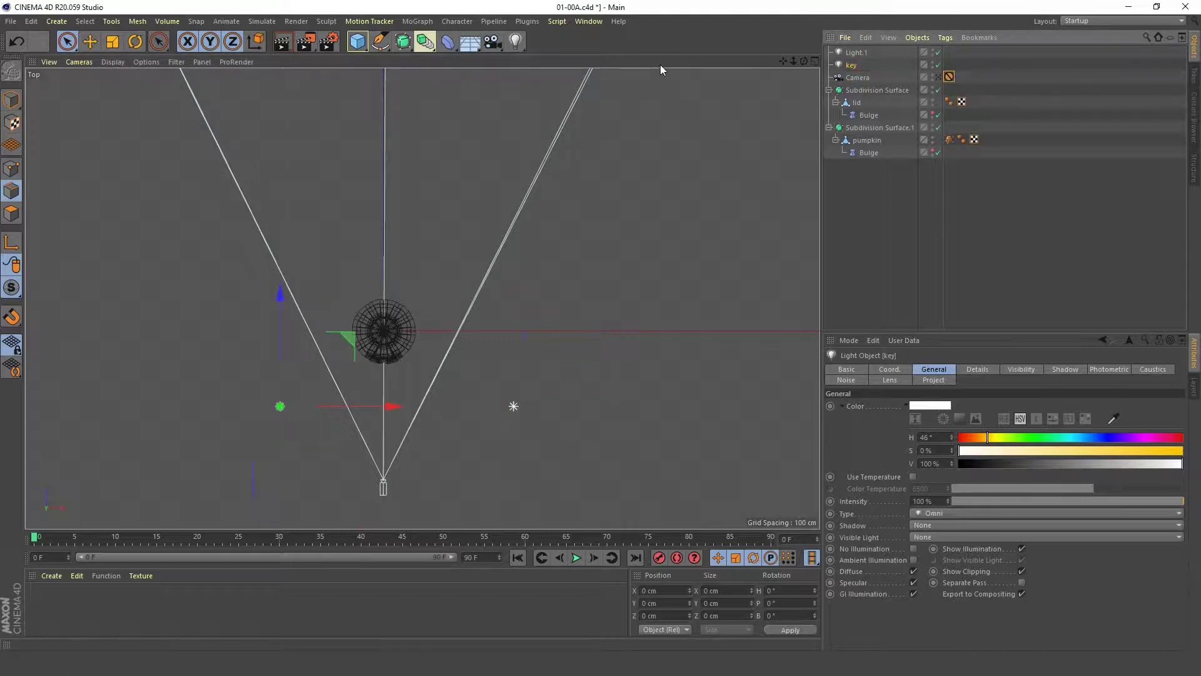
double_click(857, 52)
text(fill)
key(Return)
- Set the key light's shadow type to Area
click(852, 65)
click(1063, 369)
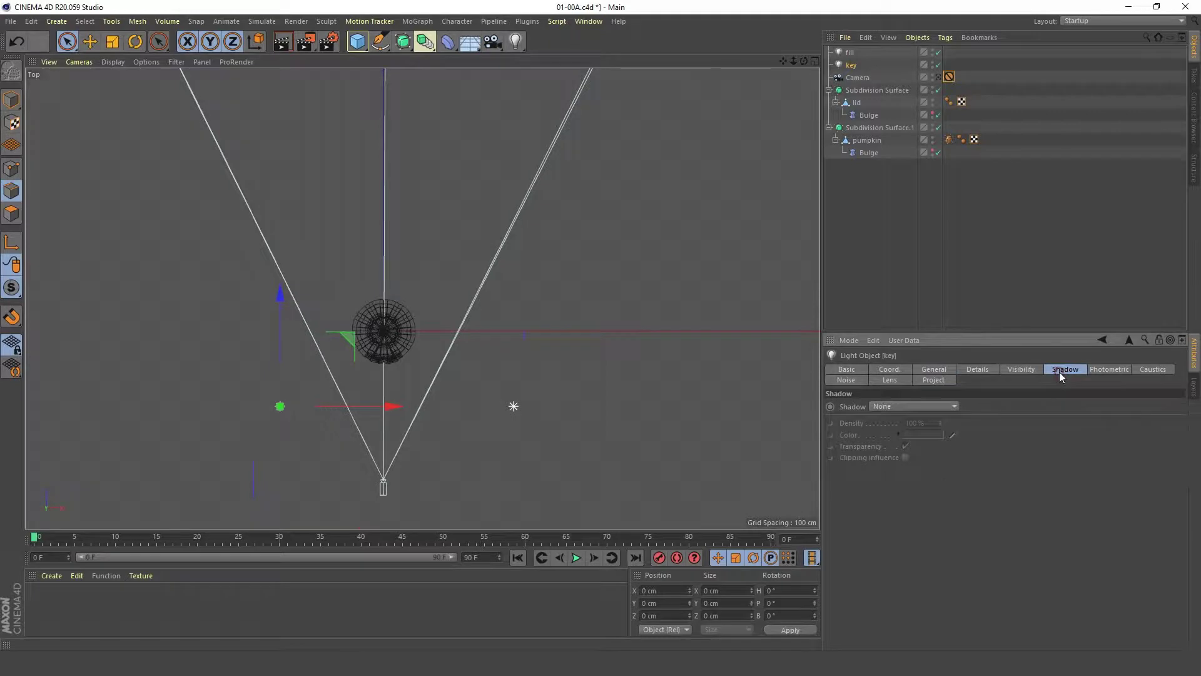
click(888, 406)
click(893, 459)
- Set the fill light's intensity to 30%
click(850, 52)
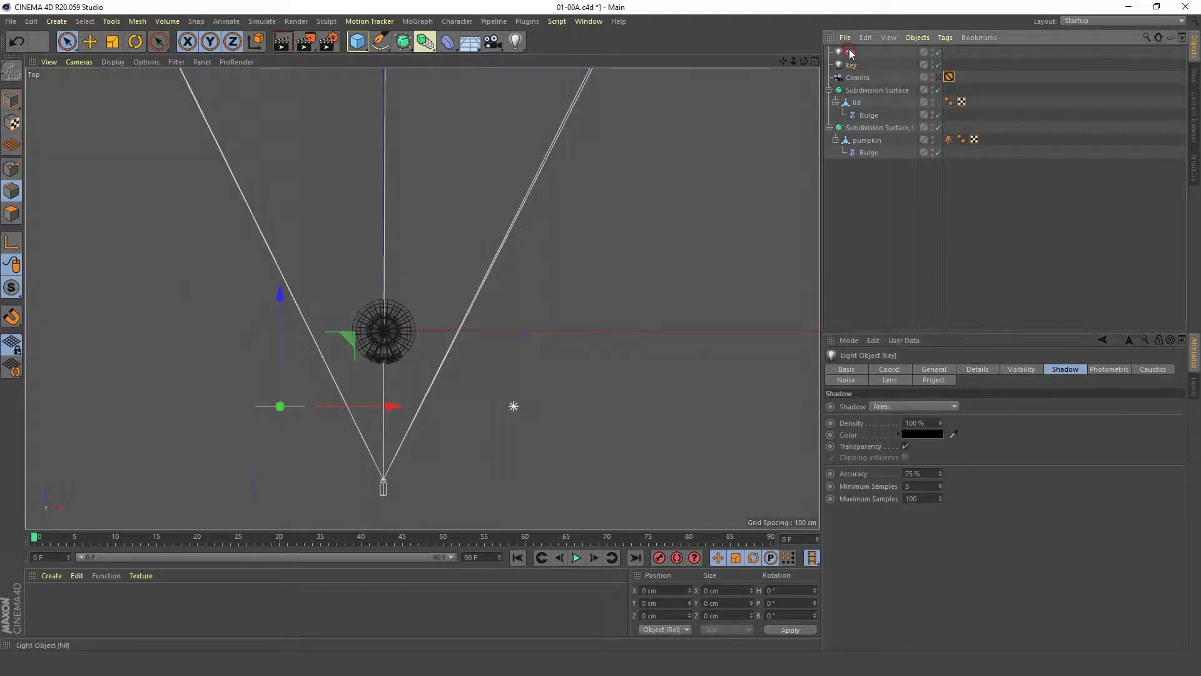
click(933, 369)
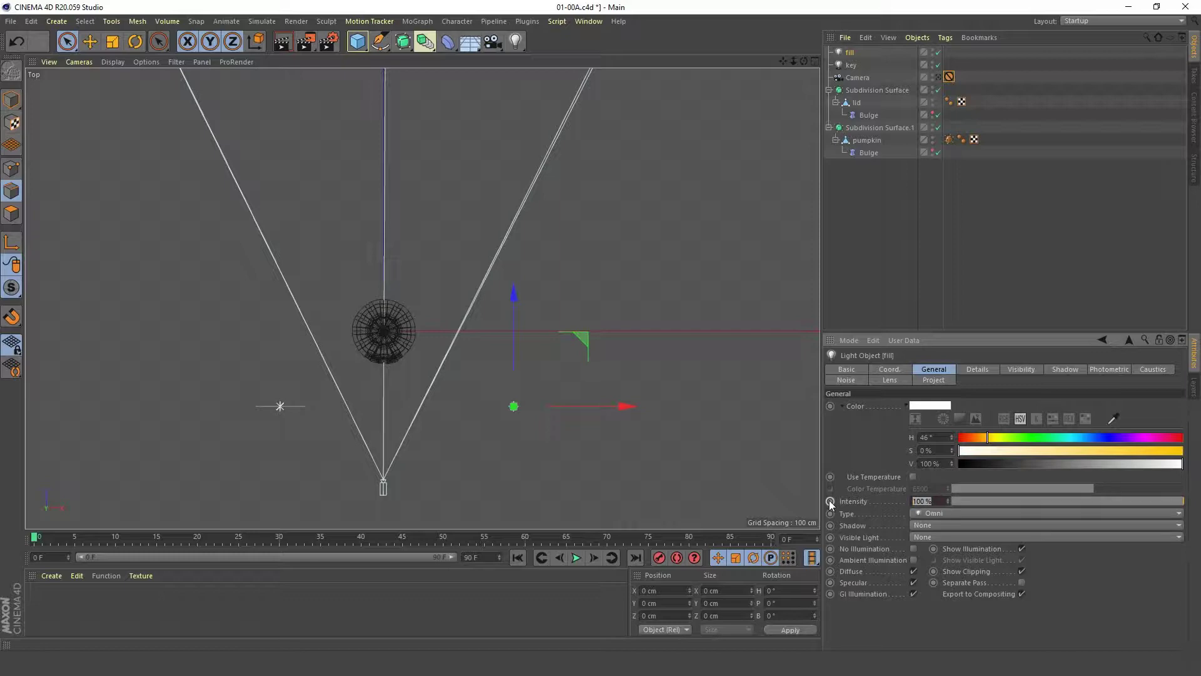
text(30)
key(Return)
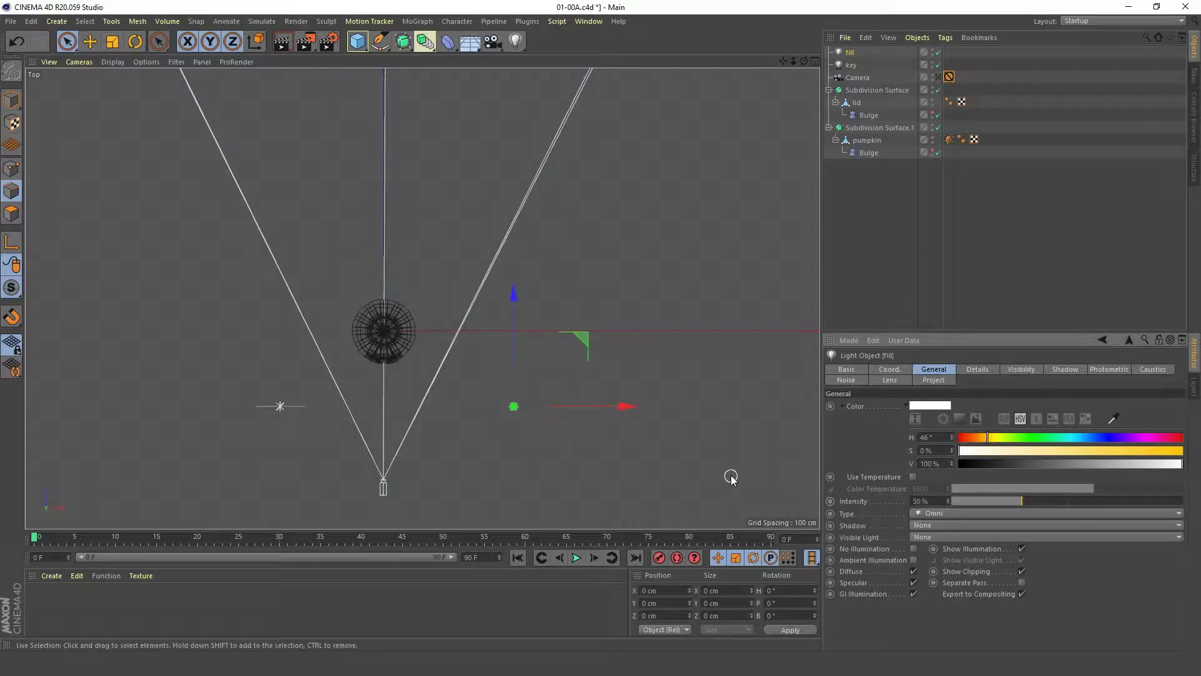
- Look through the scene camera in the perspective view and start an interactive render region covering the whole viewport
middle_click(412, 380)
middle_click(300, 260)
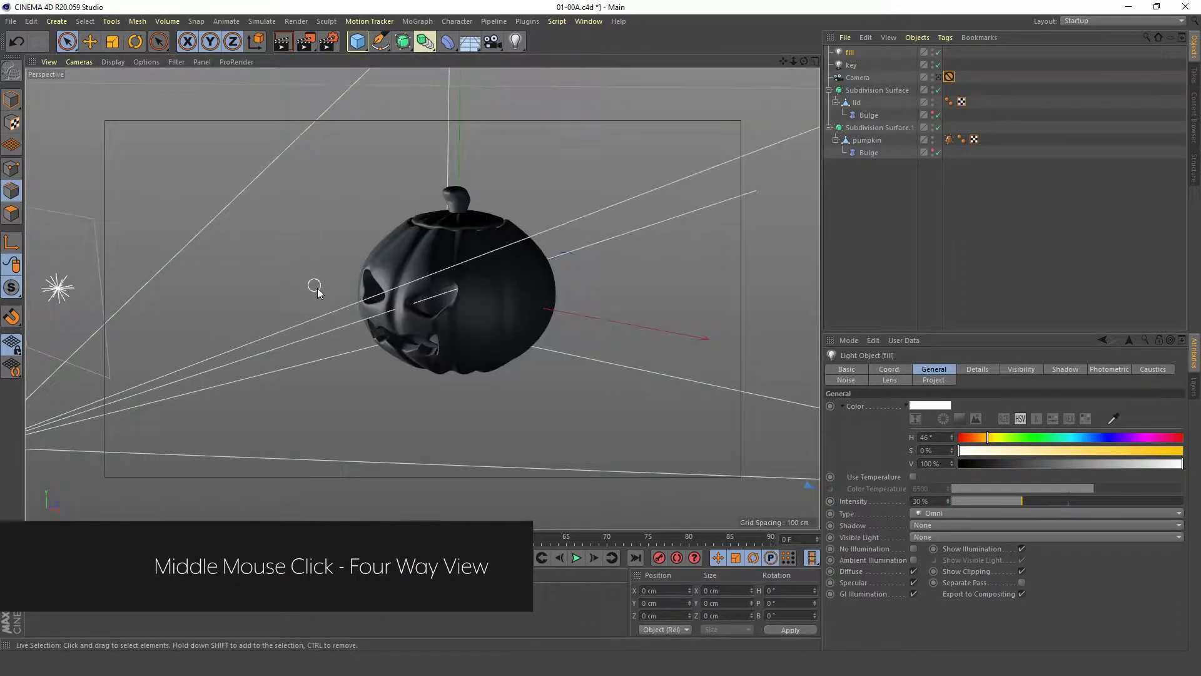
click(938, 77)
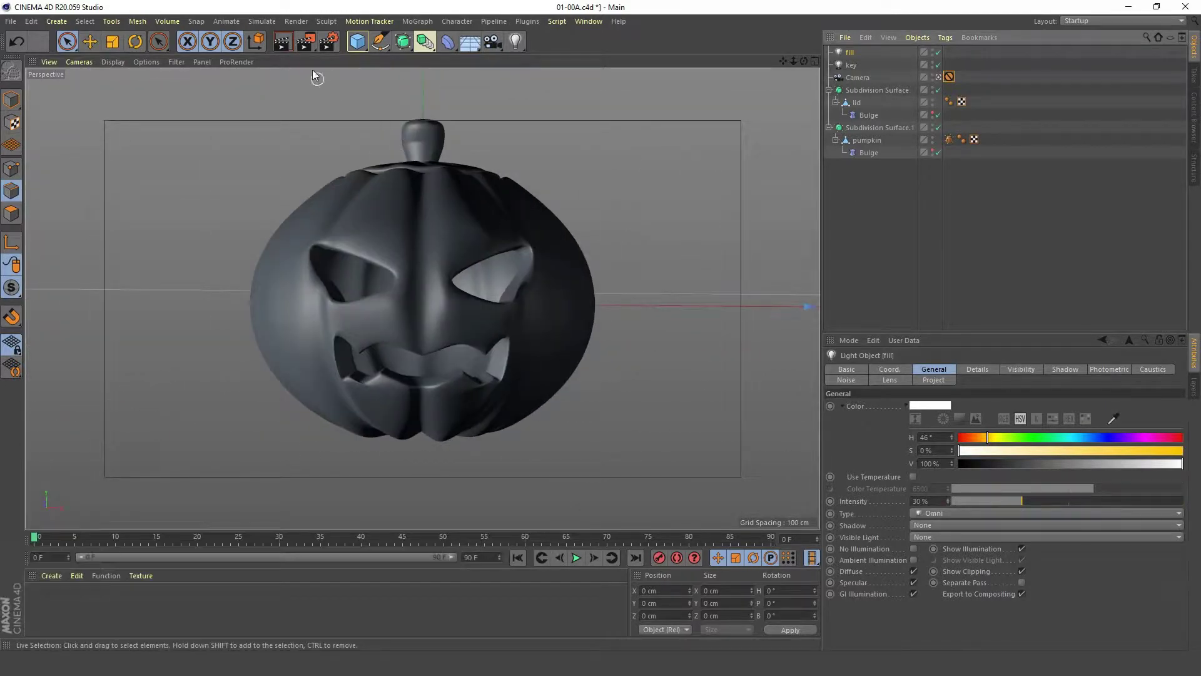
drag(306, 44, 361, 306)
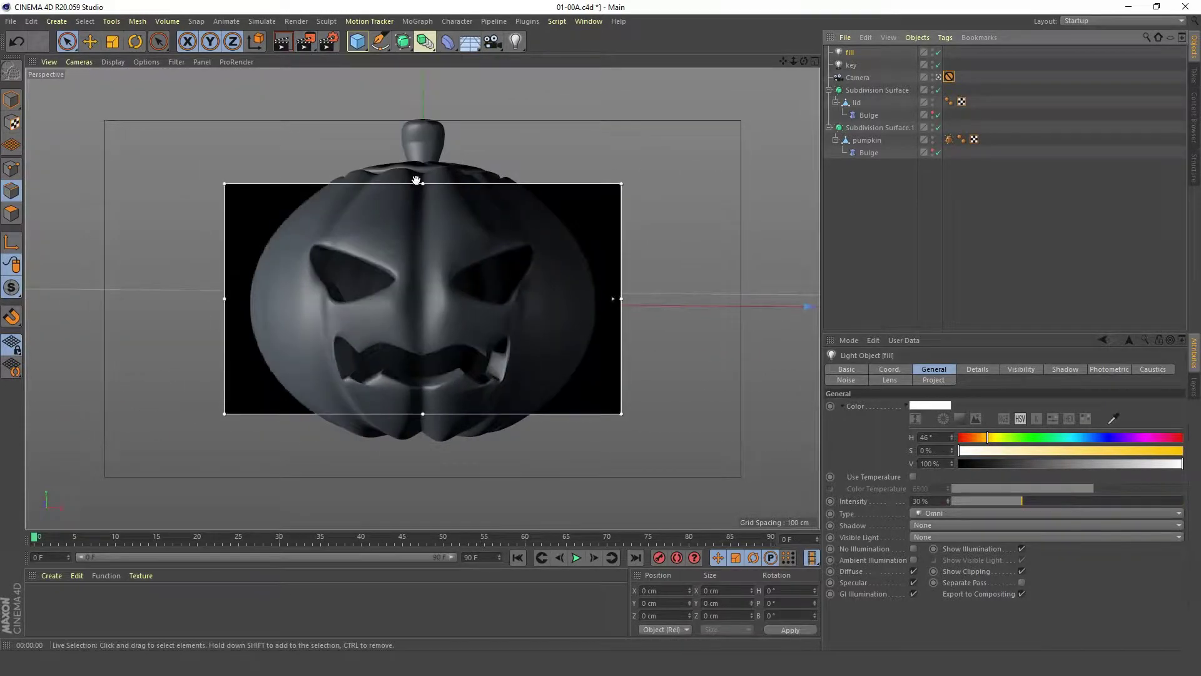
drag(231, 189, 27, 70)
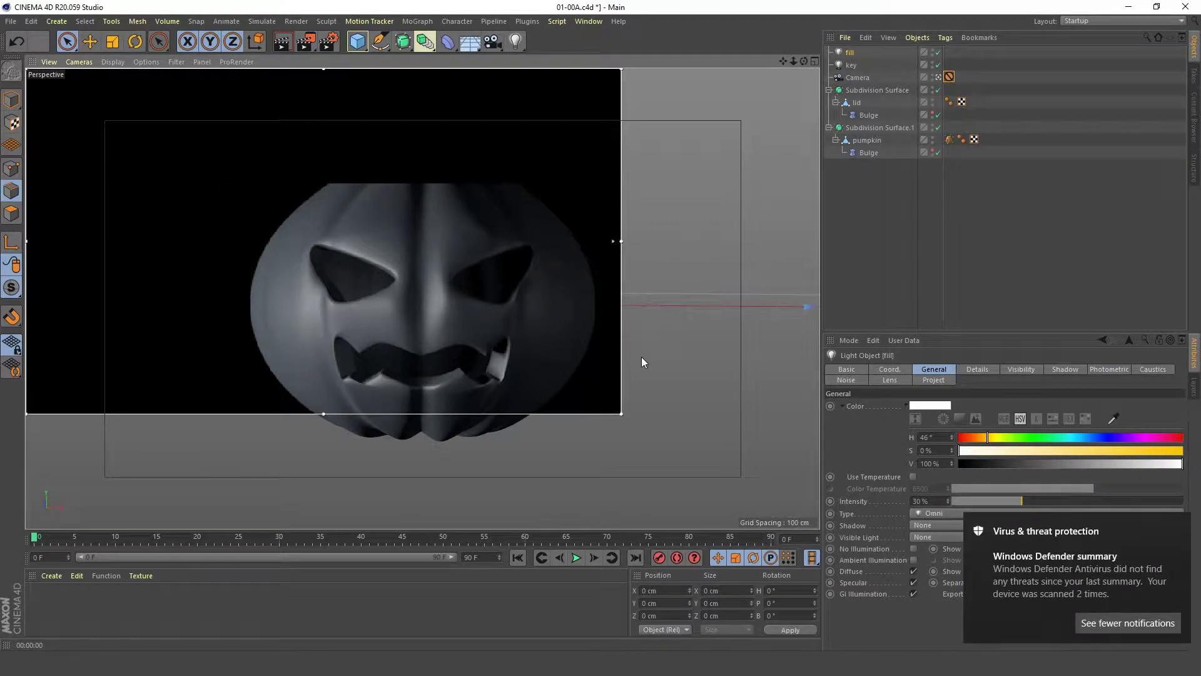
click(1179, 524)
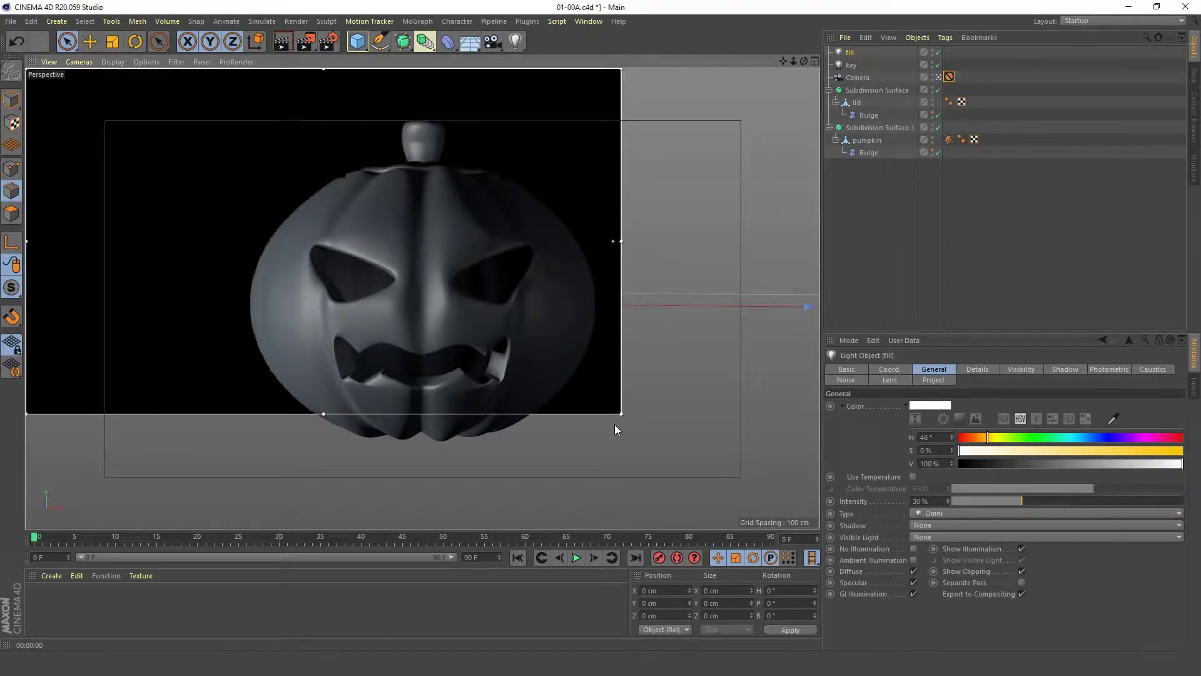
drag(621, 419, 820, 529)
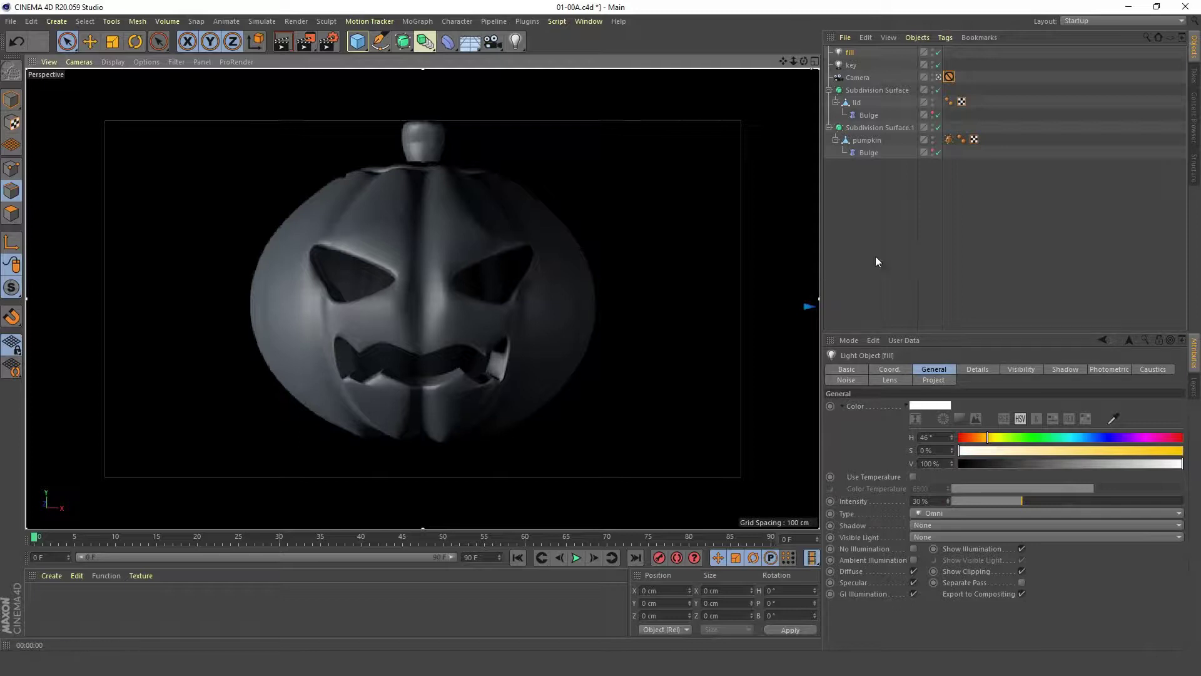
- Reduce the fill light's intensity to 25%
click(851, 65)
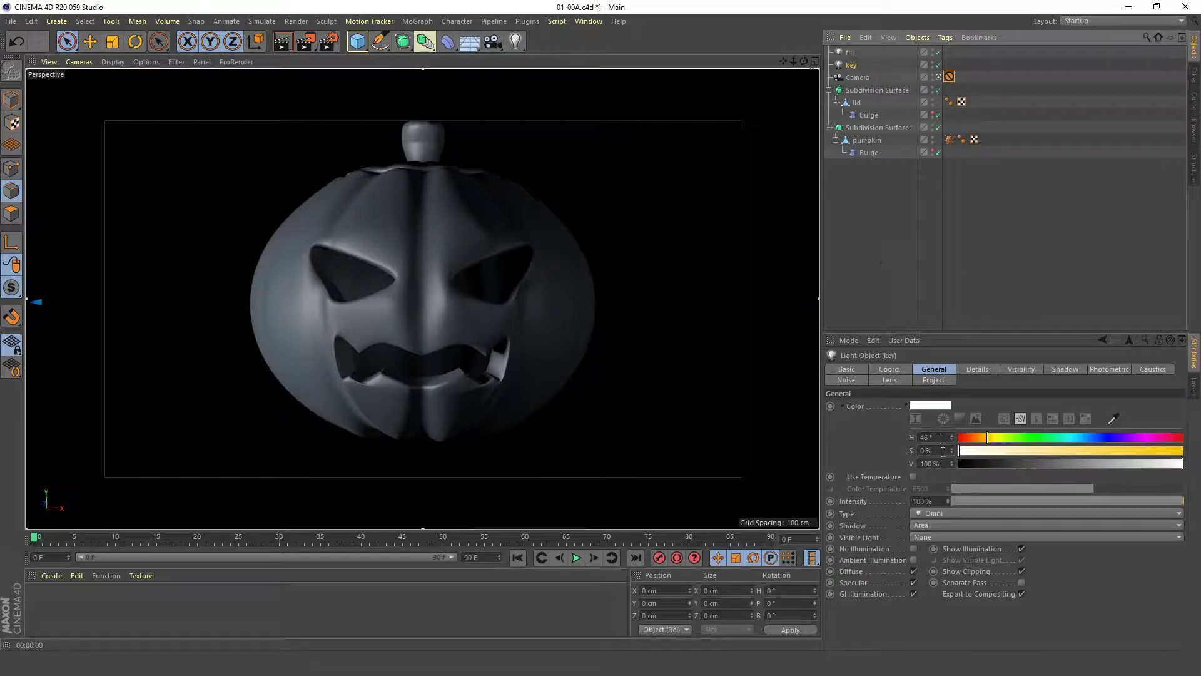
click(849, 52)
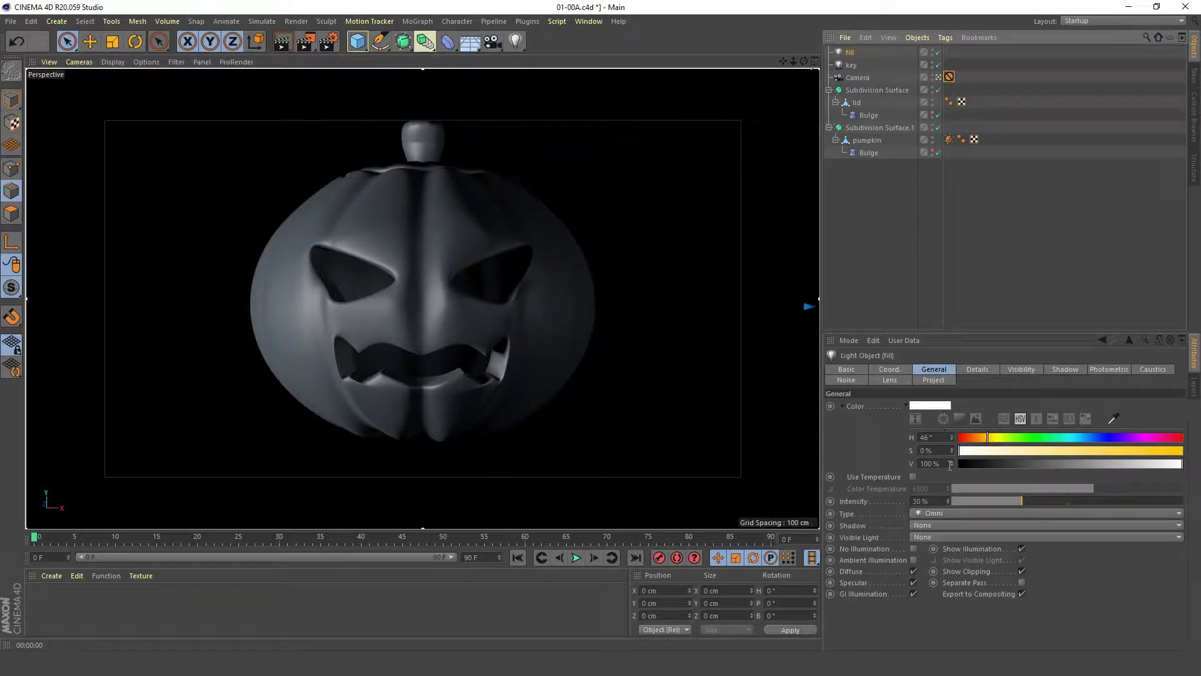
drag(936, 503, 853, 497)
text(25)
key(Return)
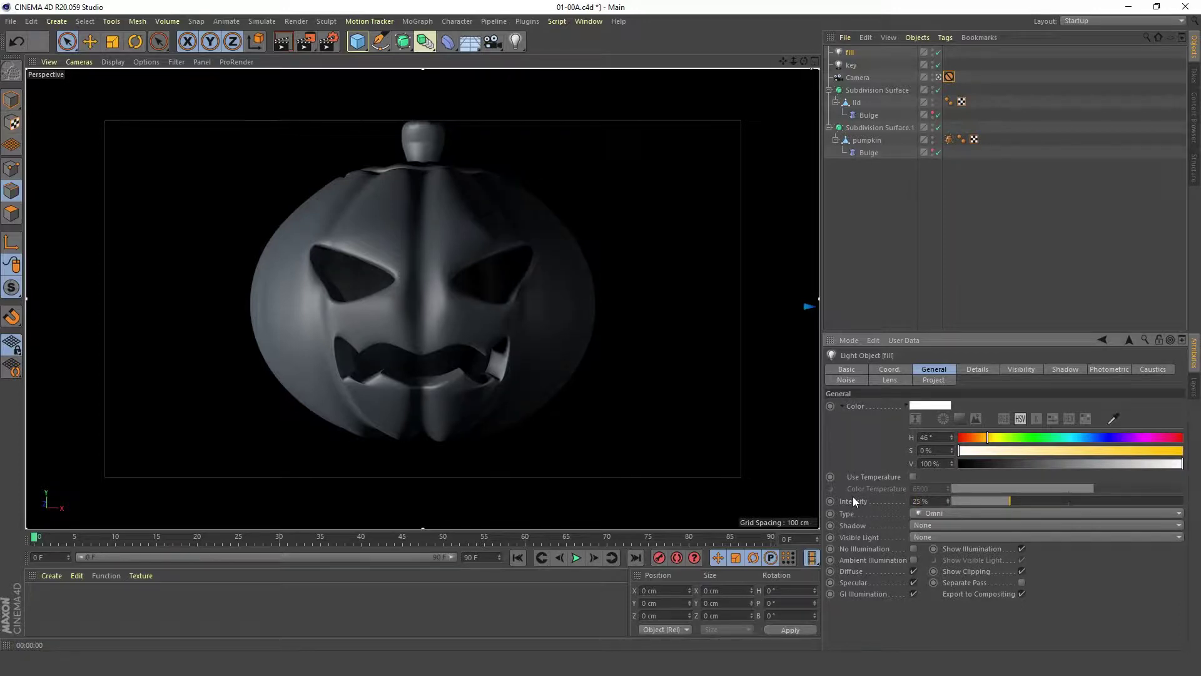
- Deselect the light and turn off the interactive render region
click(865, 219)
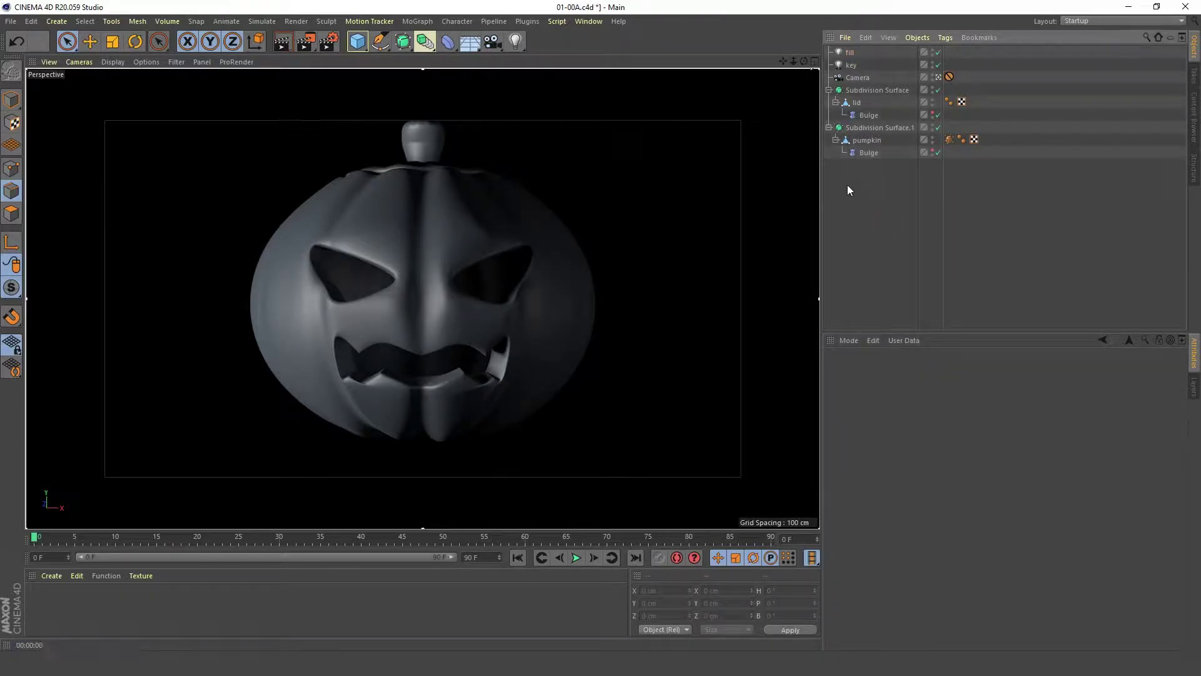
click(306, 41)
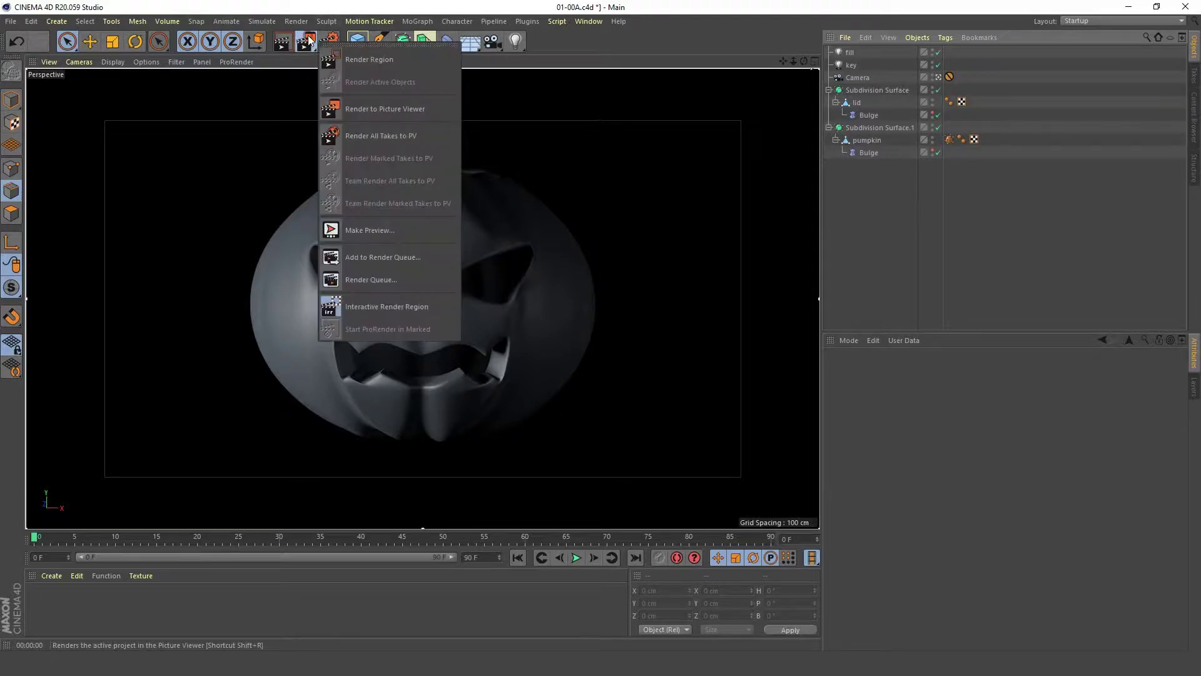
click(379, 302)
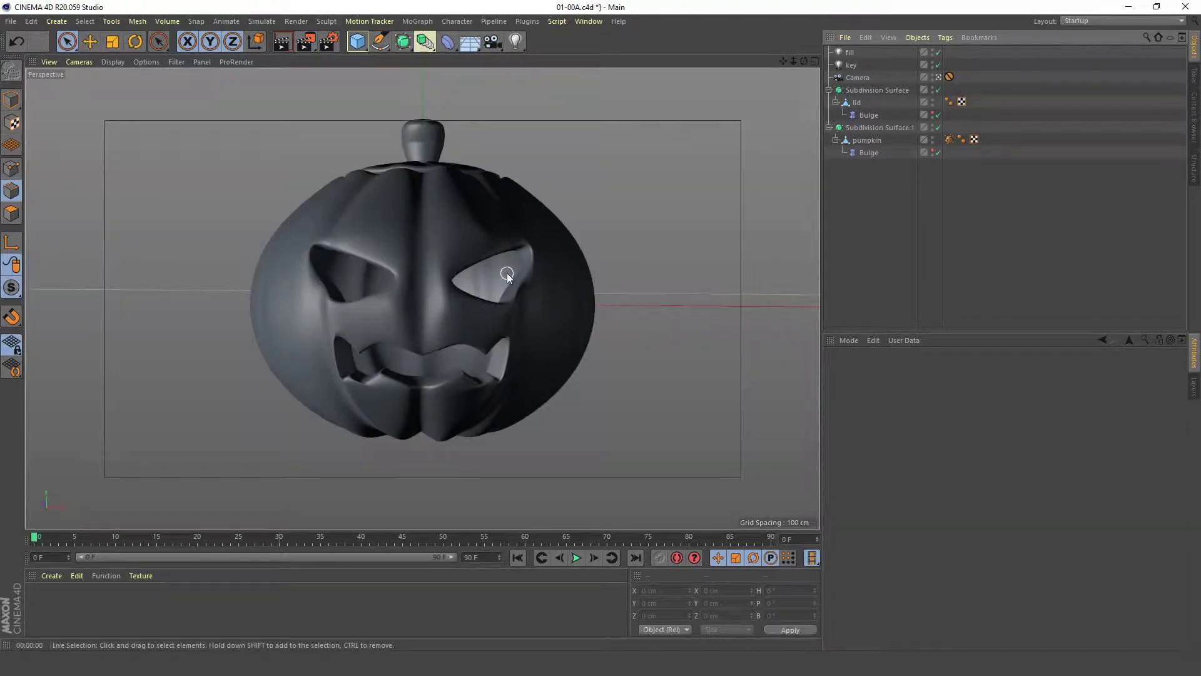
- Create a new material named pumpkin_skin and apply it to the pumpkin body
double_click(73, 589)
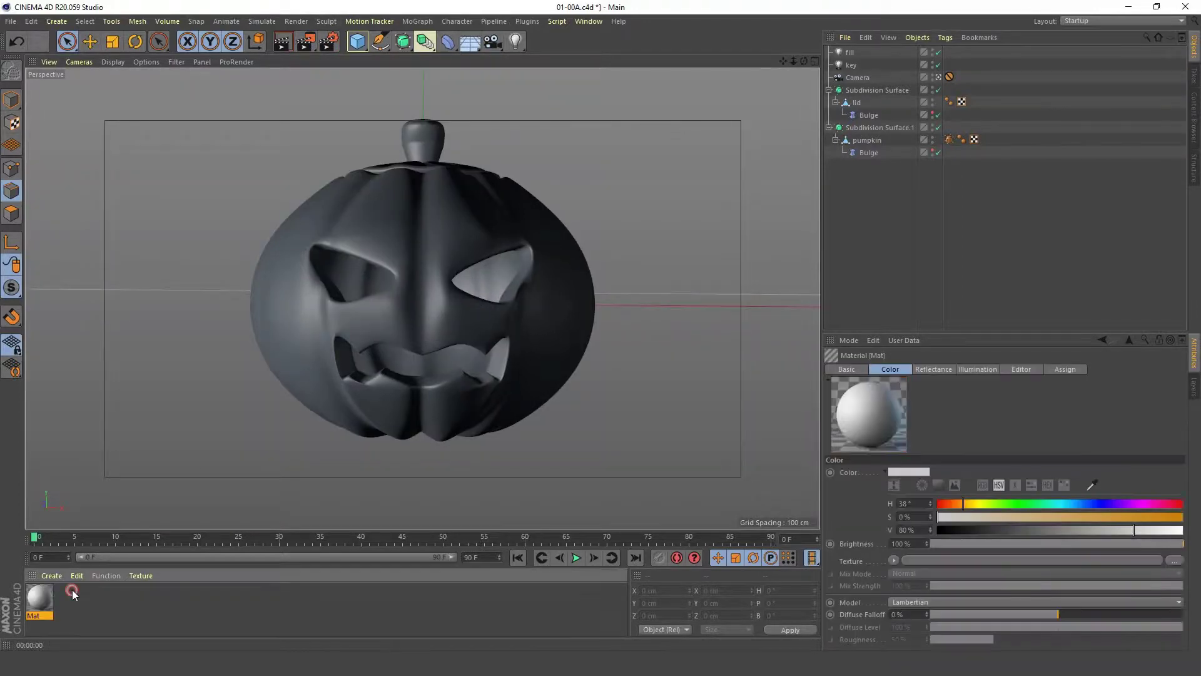
double_click(41, 598)
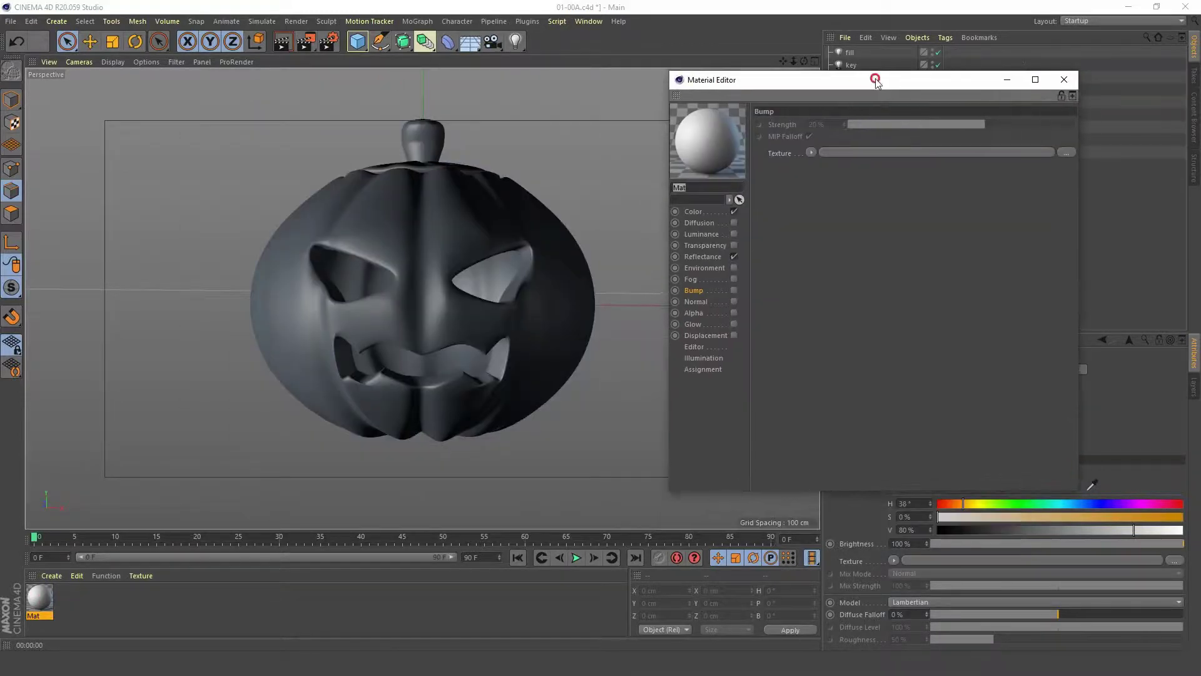
text(ppmpkin_skin)
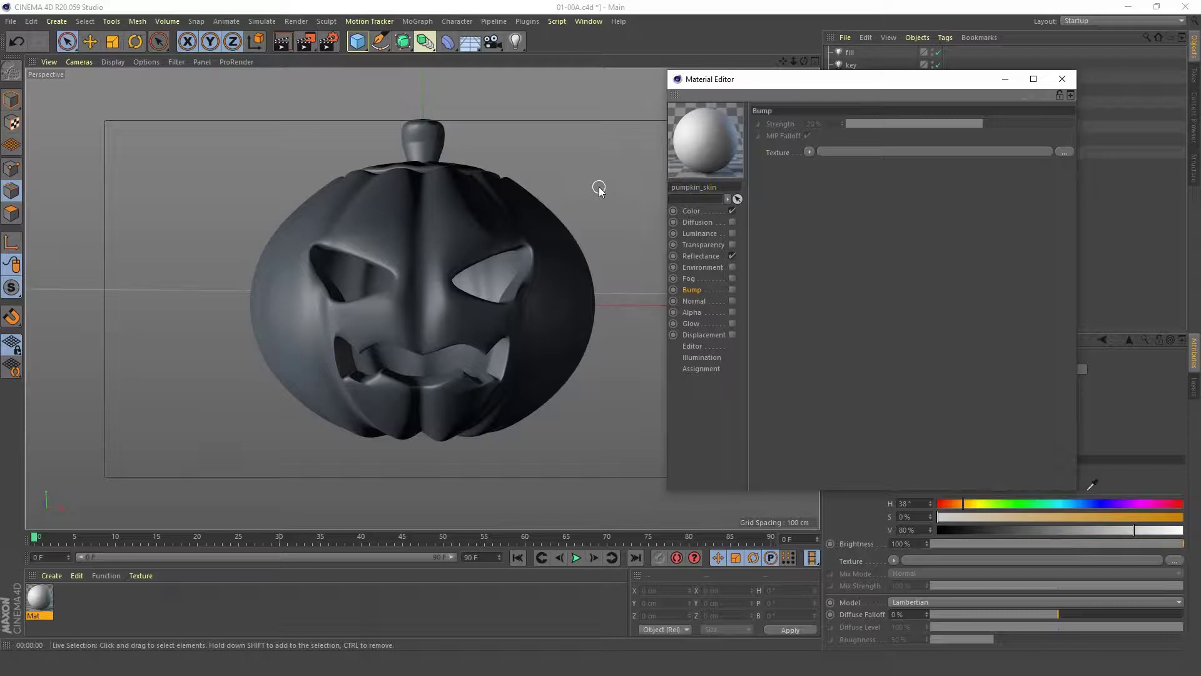
click(695, 211)
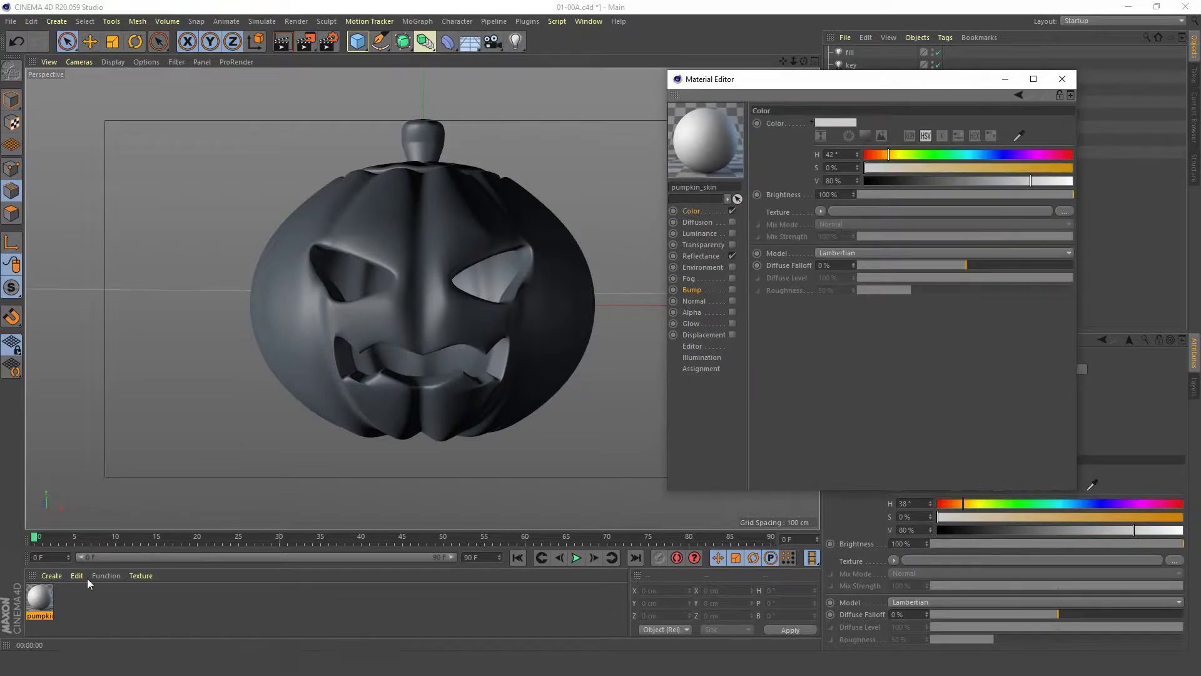
drag(65, 598, 279, 305)
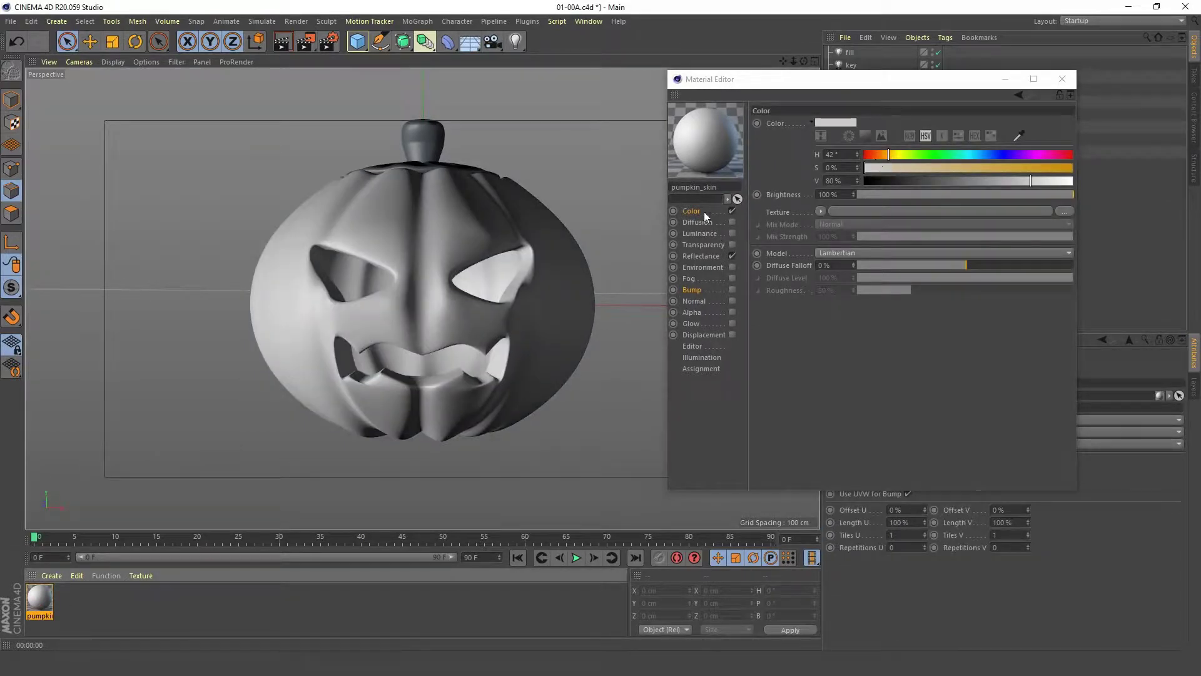
- Colour pumpkin_skin orange with hue 41°, saturation 100% and value about 73%, judging it with the interactive render region on
drag(892, 152, 1117, 161)
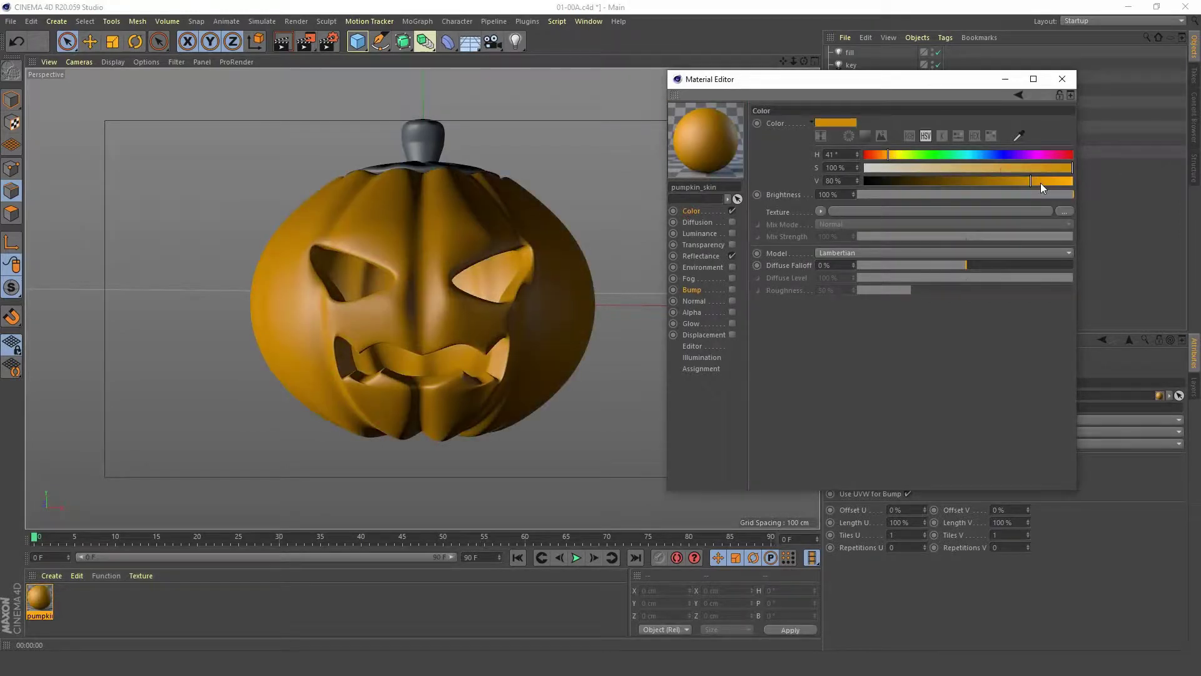
mouse_move(1040, 183)
mouse_down()
mouse_move(1052, 179)
mouse_move(1031, 186)
mouse_up()
drag(305, 41, 377, 302)
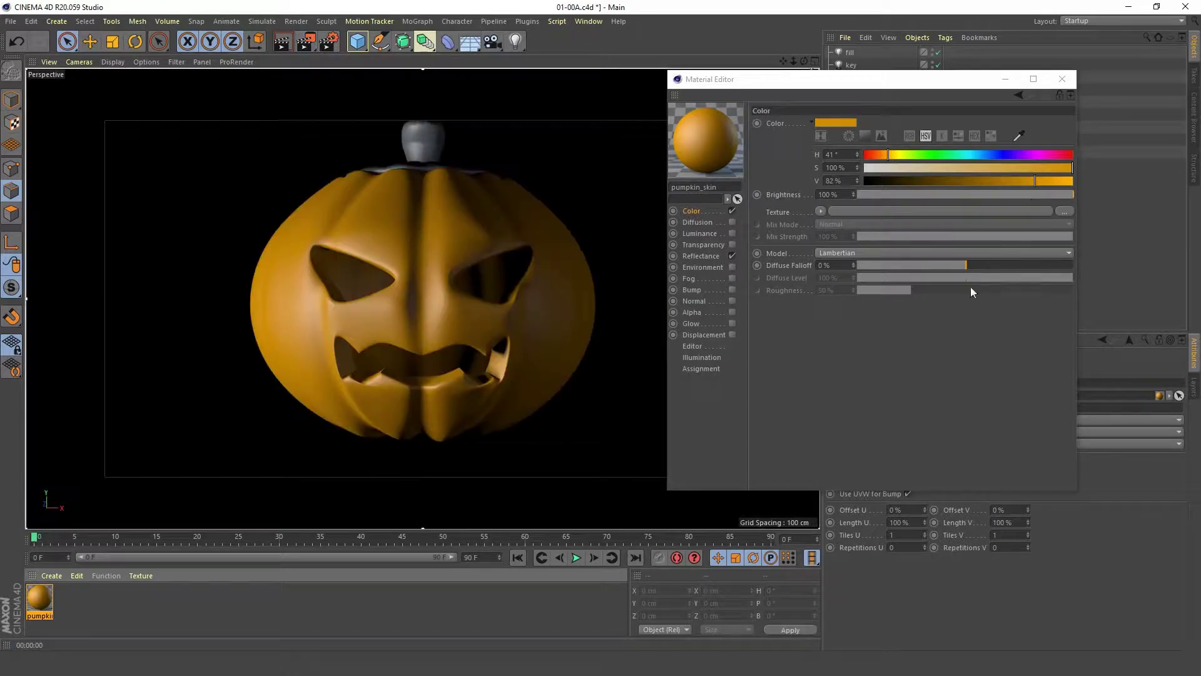
click(1017, 181)
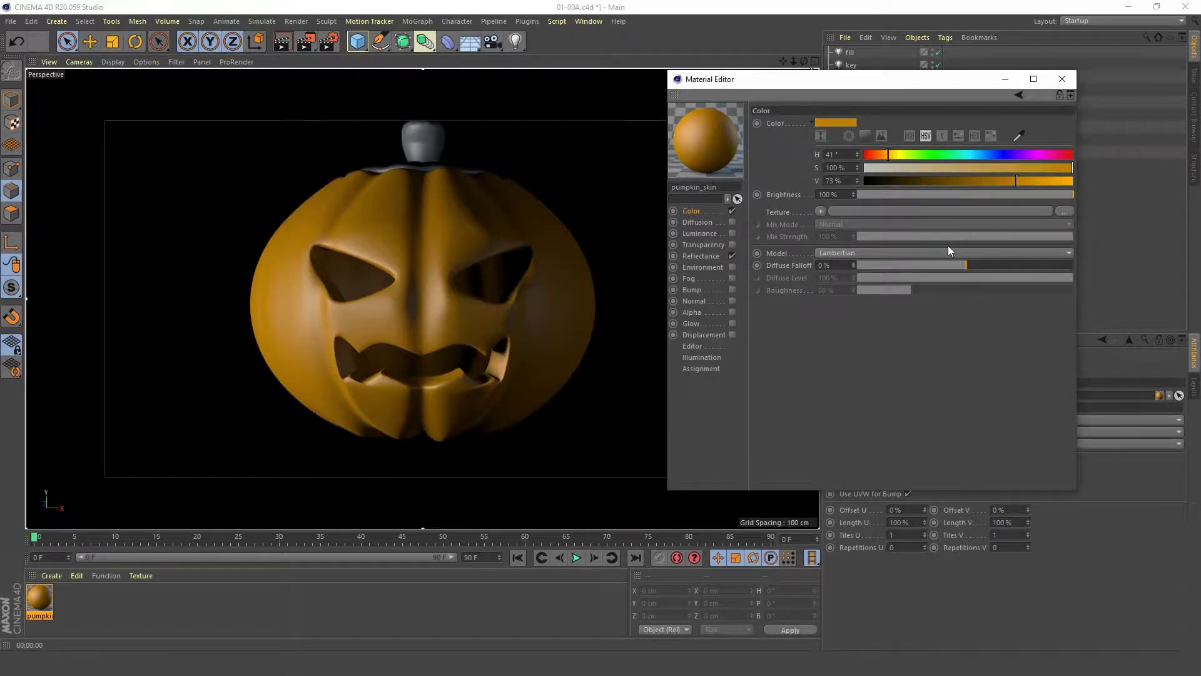
drag(1017, 182, 1021, 181)
- Enable the bump channel of pumpkin_skin and give it a Noise shader of type Displaced Turbulence
click(693, 287)
click(731, 288)
click(810, 152)
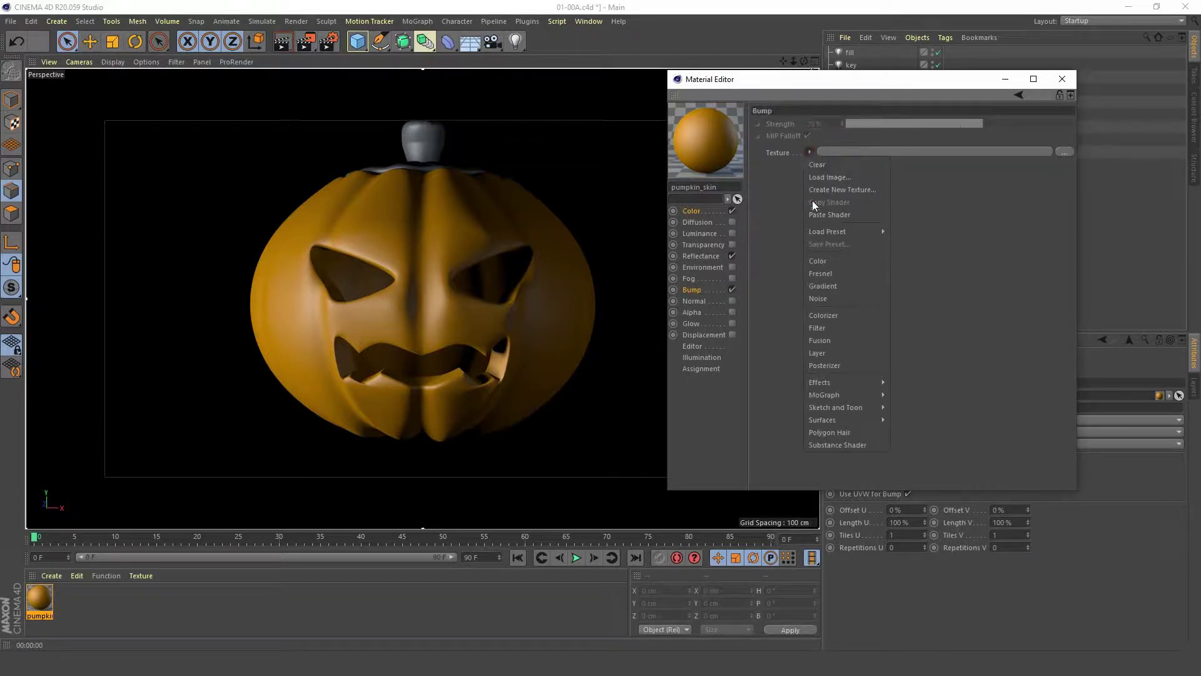
click(827, 299)
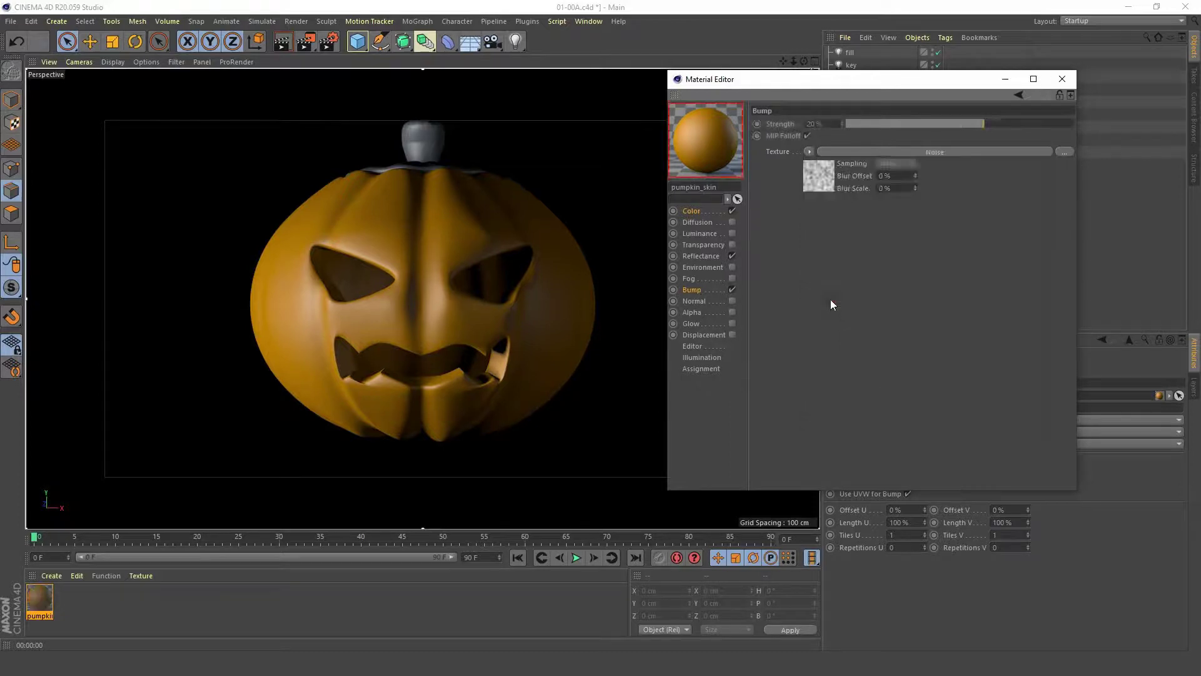
click(822, 180)
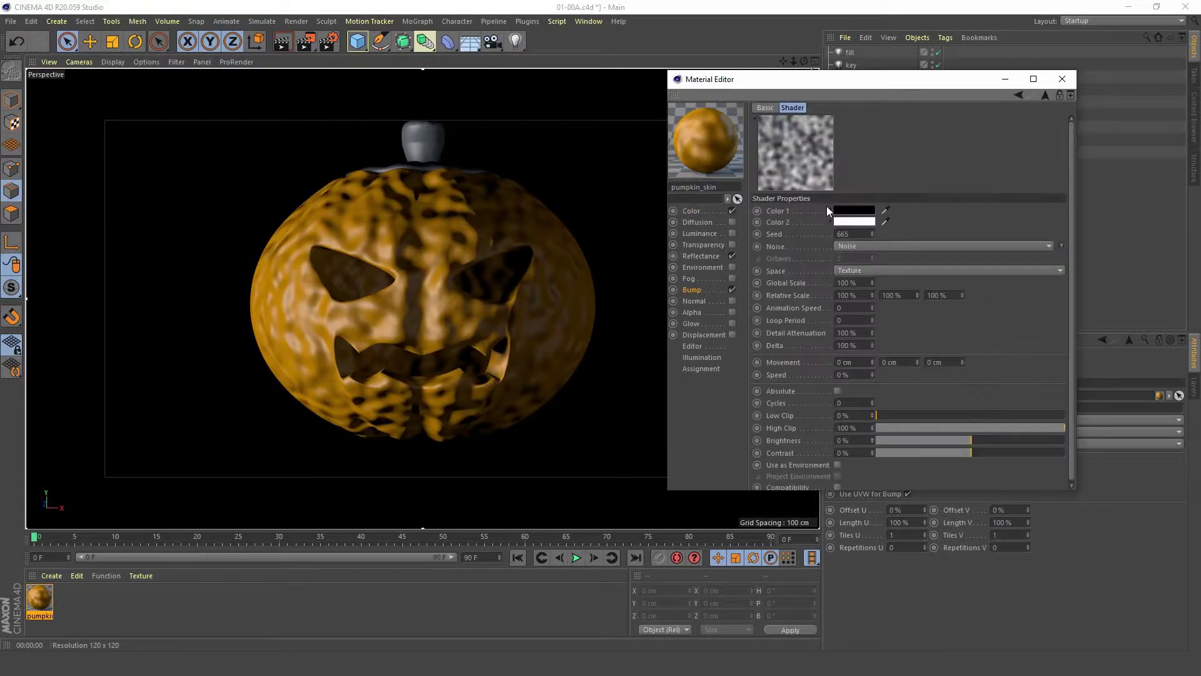
click(919, 245)
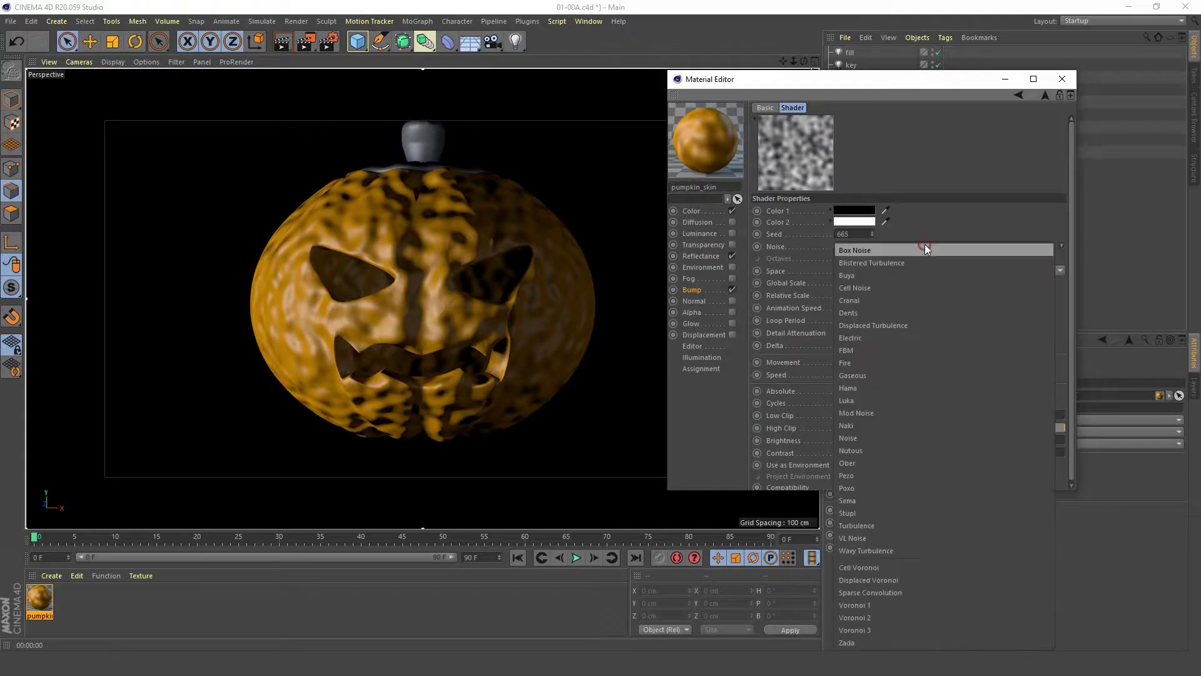
click(896, 325)
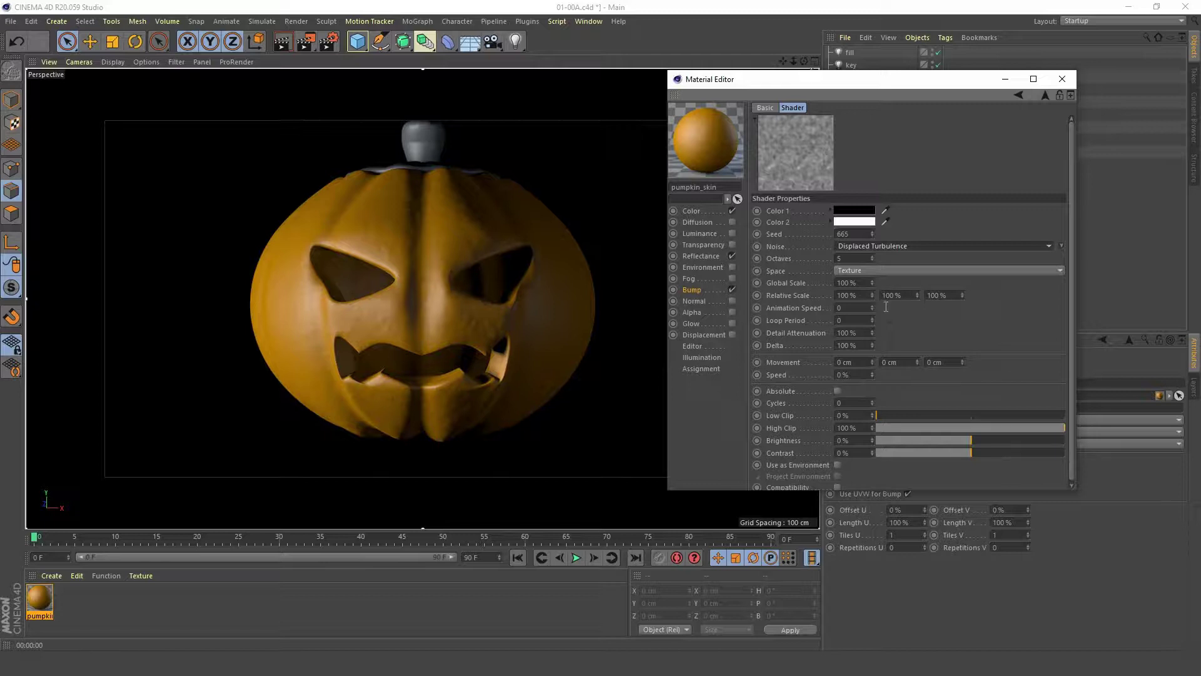
- Wrap the bump channel's noise texture in a Layer shader
click(691, 289)
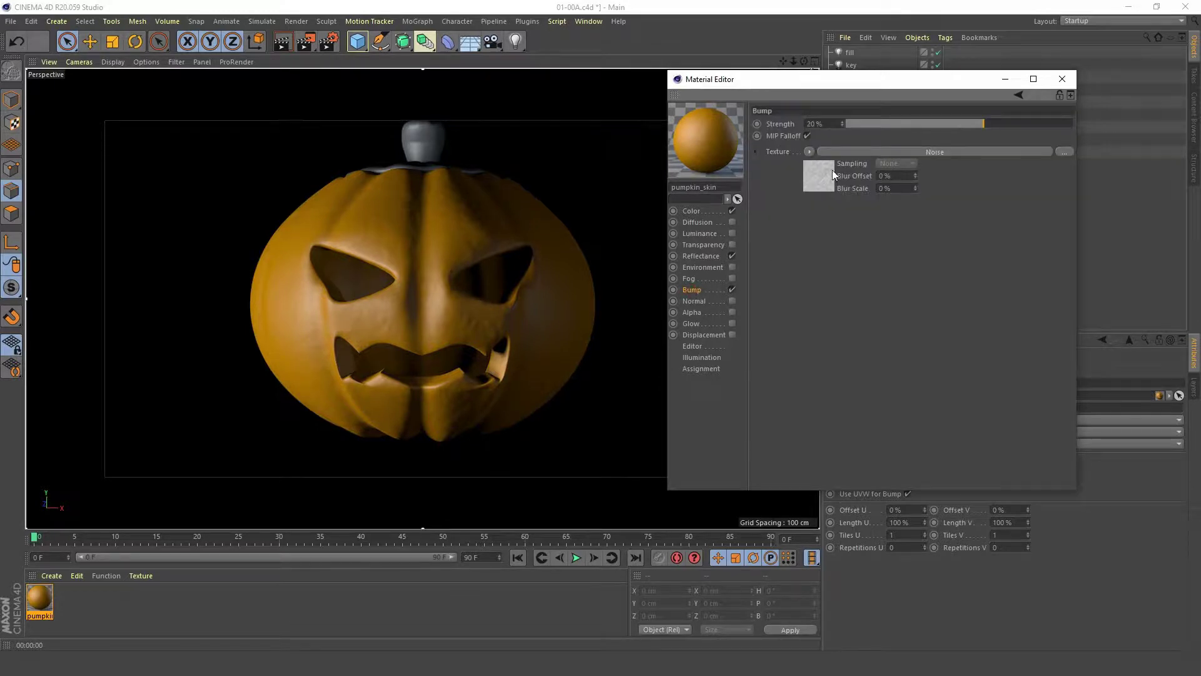
click(814, 172)
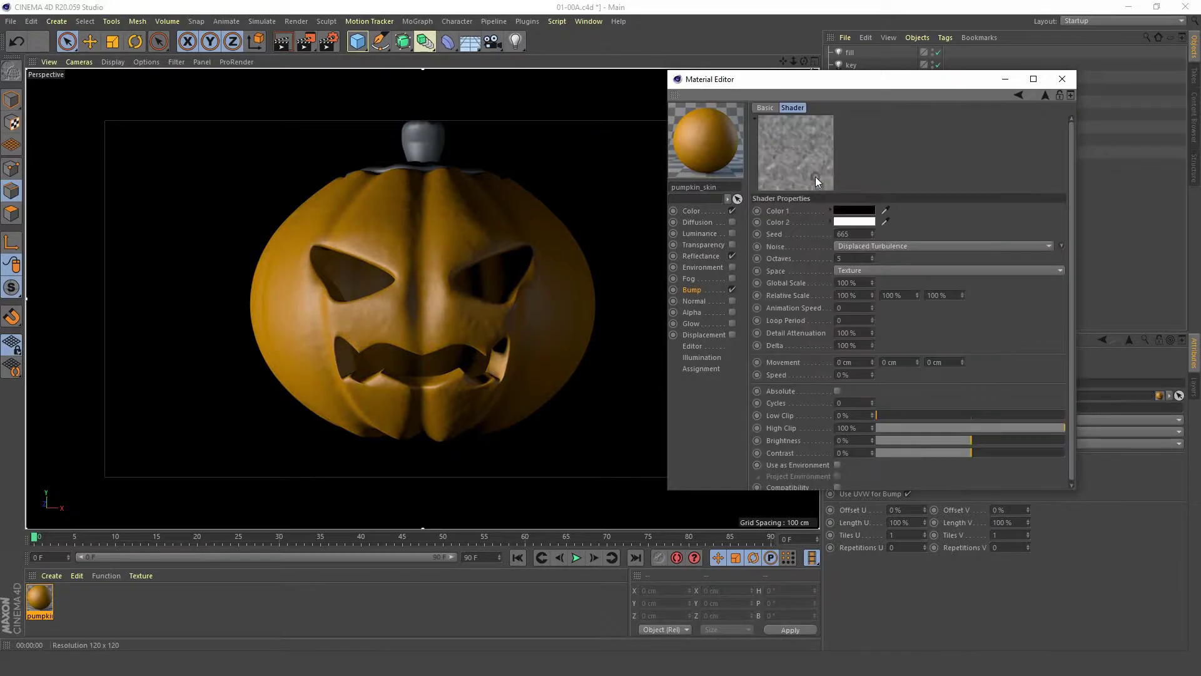
click(691, 289)
click(897, 152)
click(691, 290)
click(810, 152)
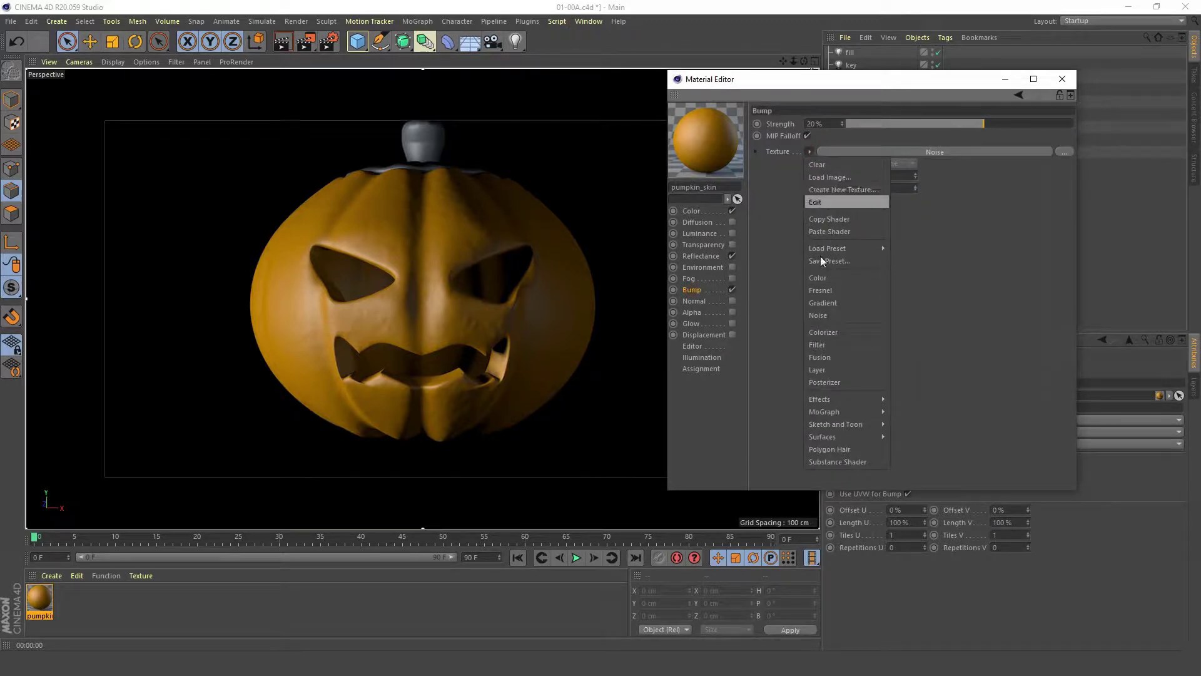
click(837, 369)
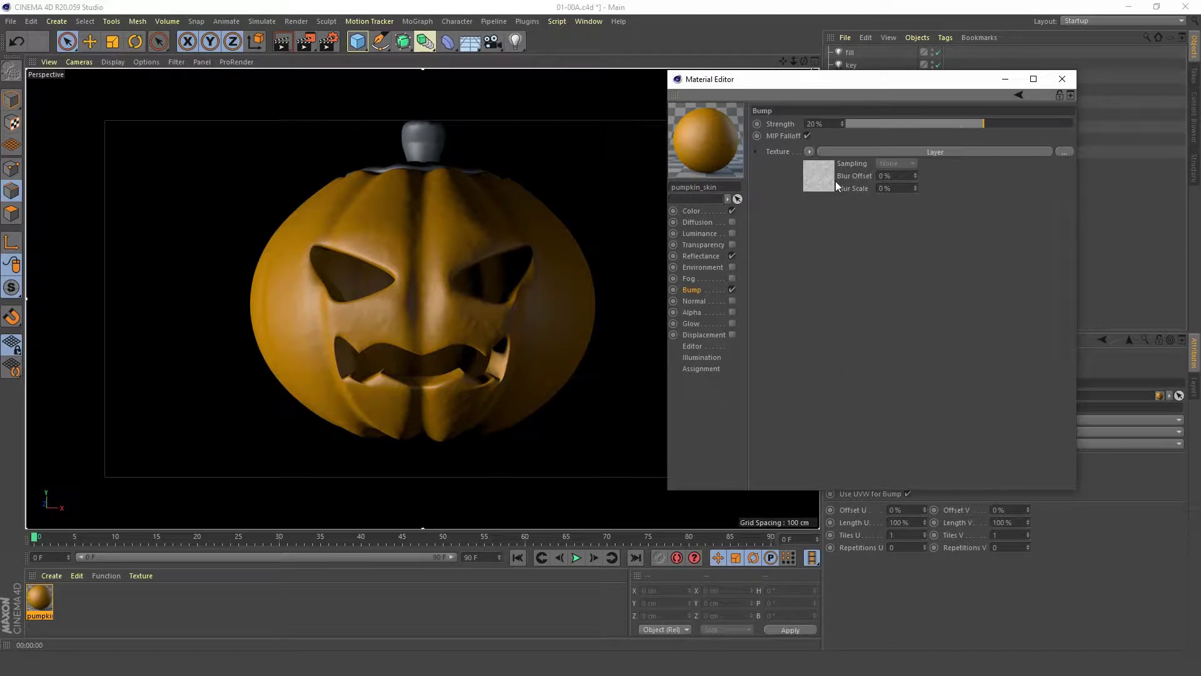
- Add a second Noise shader above the existing one in the bump's Layer shader and set its noise type to Cranal
click(835, 154)
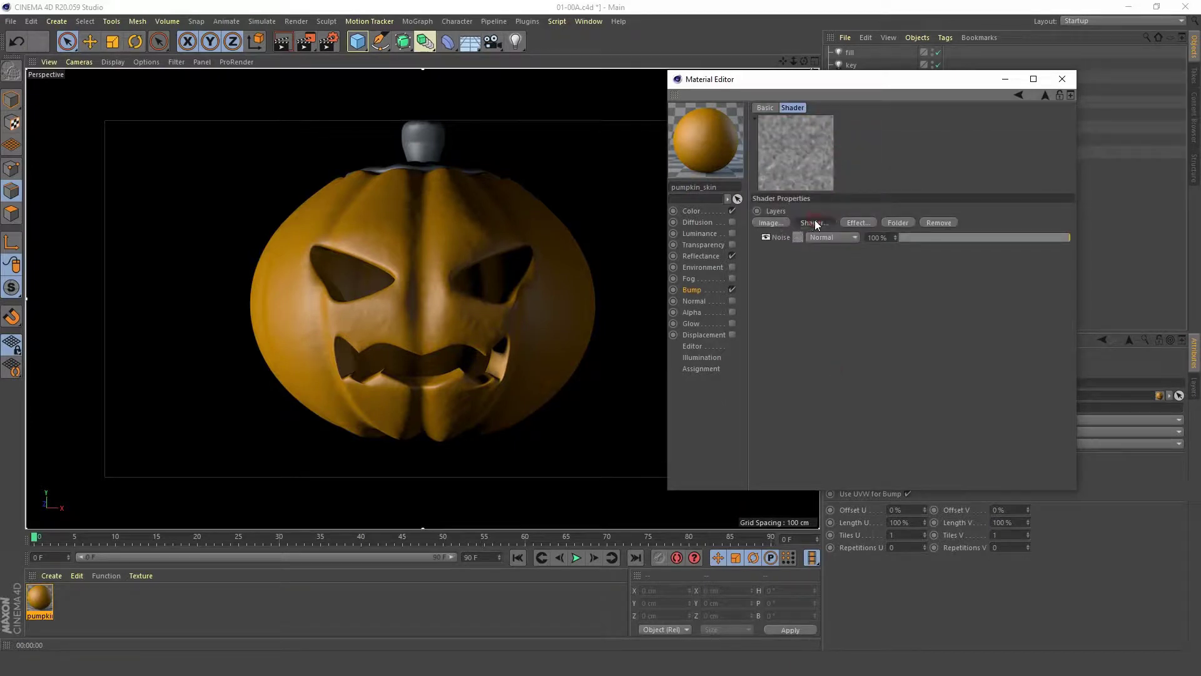
click(815, 223)
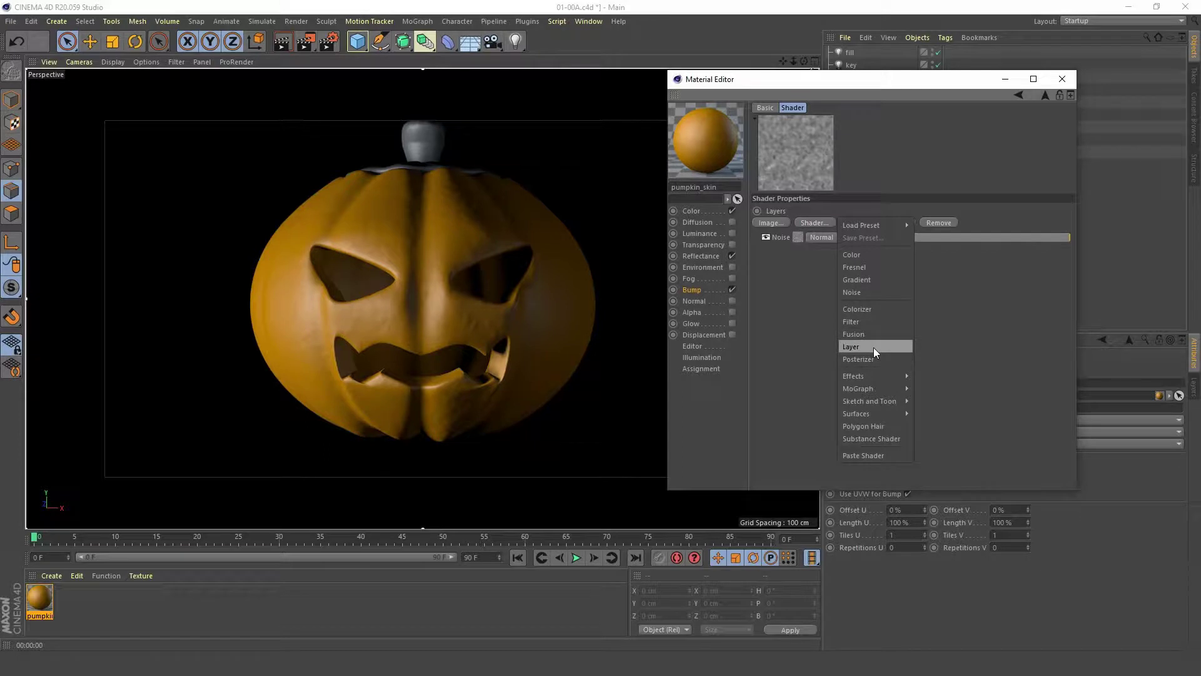
click(865, 292)
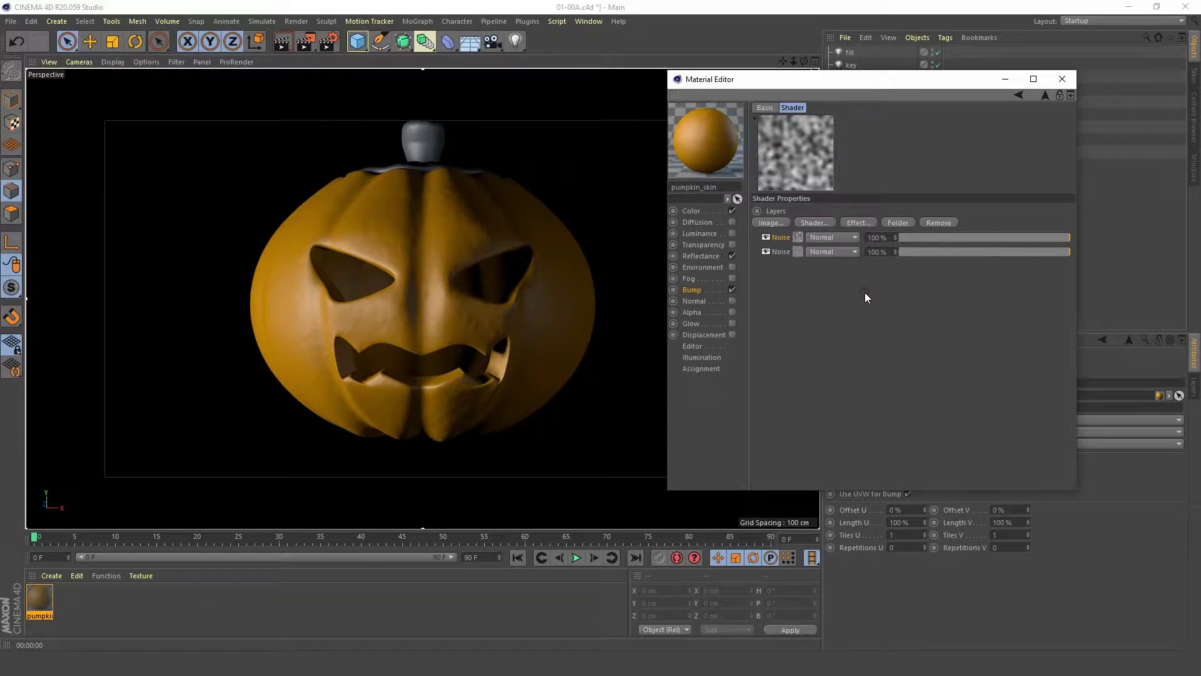
click(793, 236)
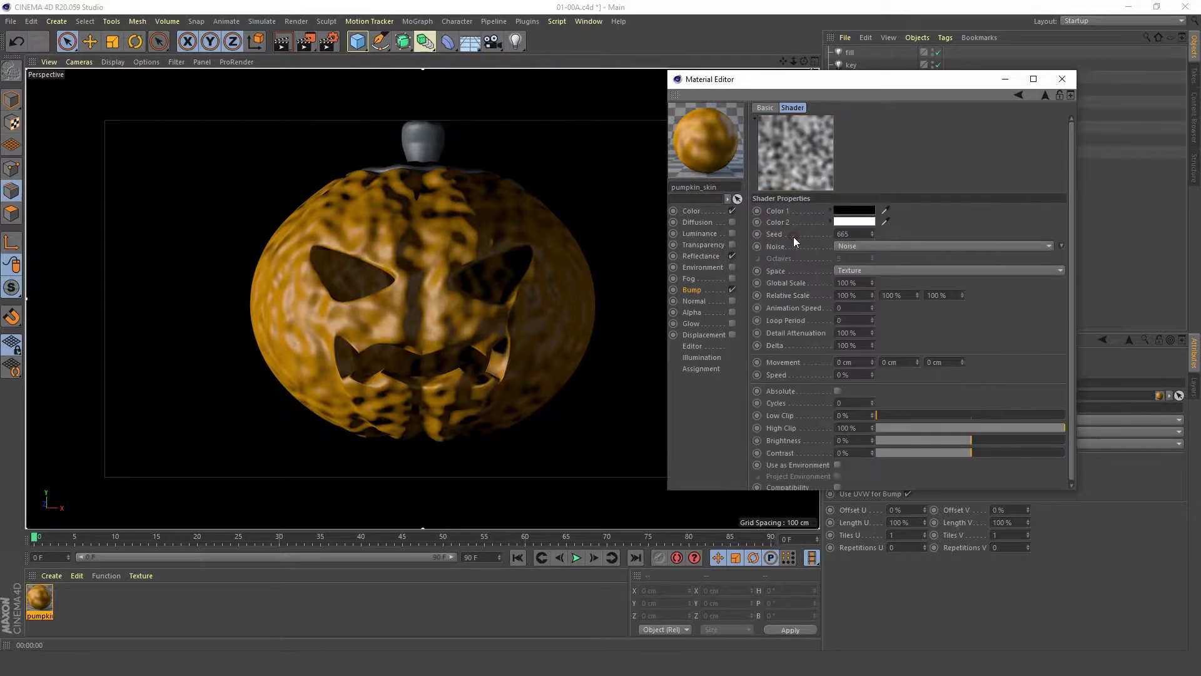
click(917, 271)
click(901, 272)
click(895, 245)
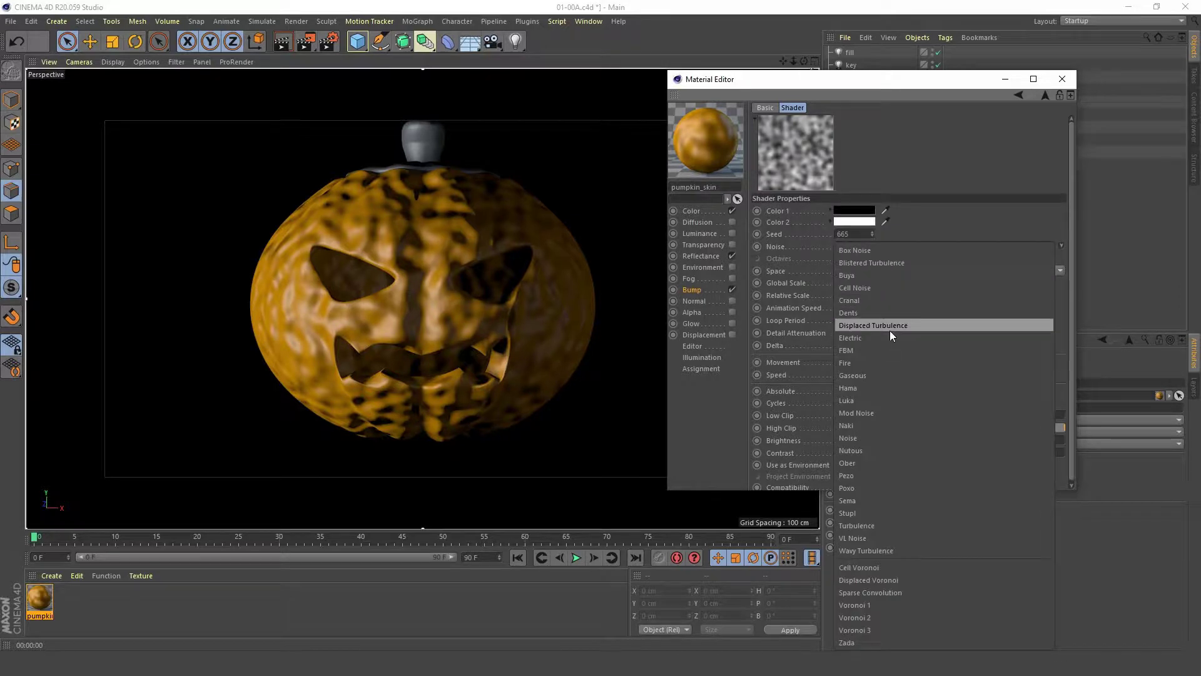
click(882, 304)
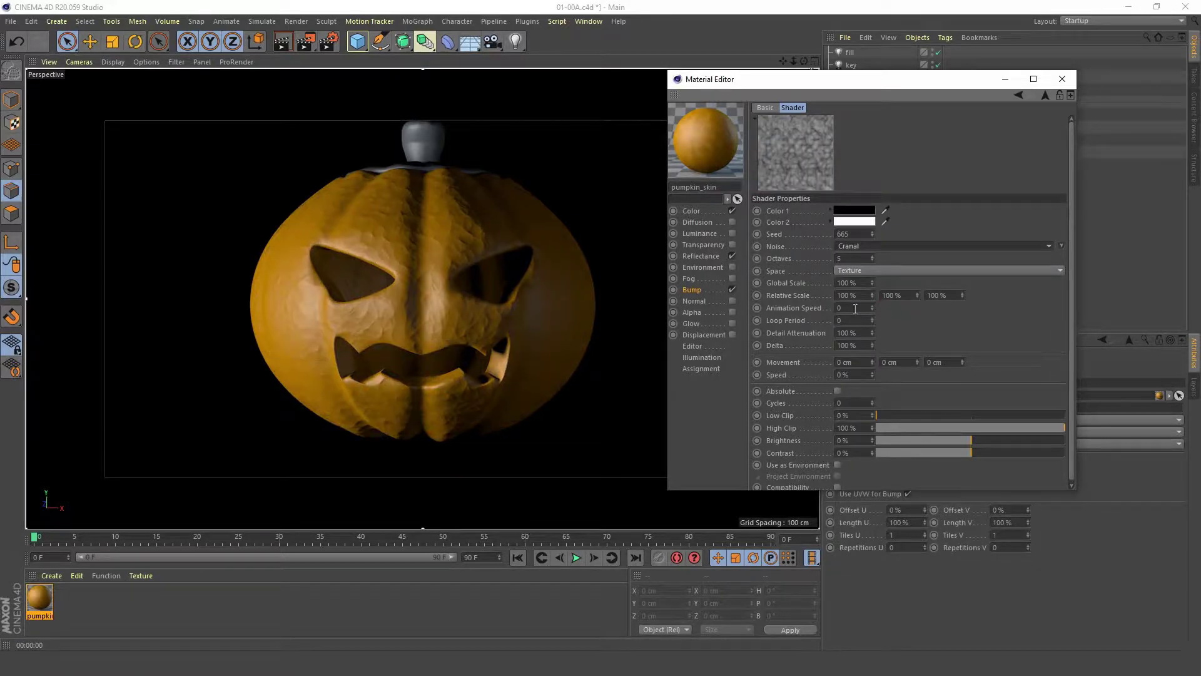
- Try a global scale of 2000% on the Cranal noise, and settle on 1000%
double_click(855, 283)
text(2000)
key(Return)
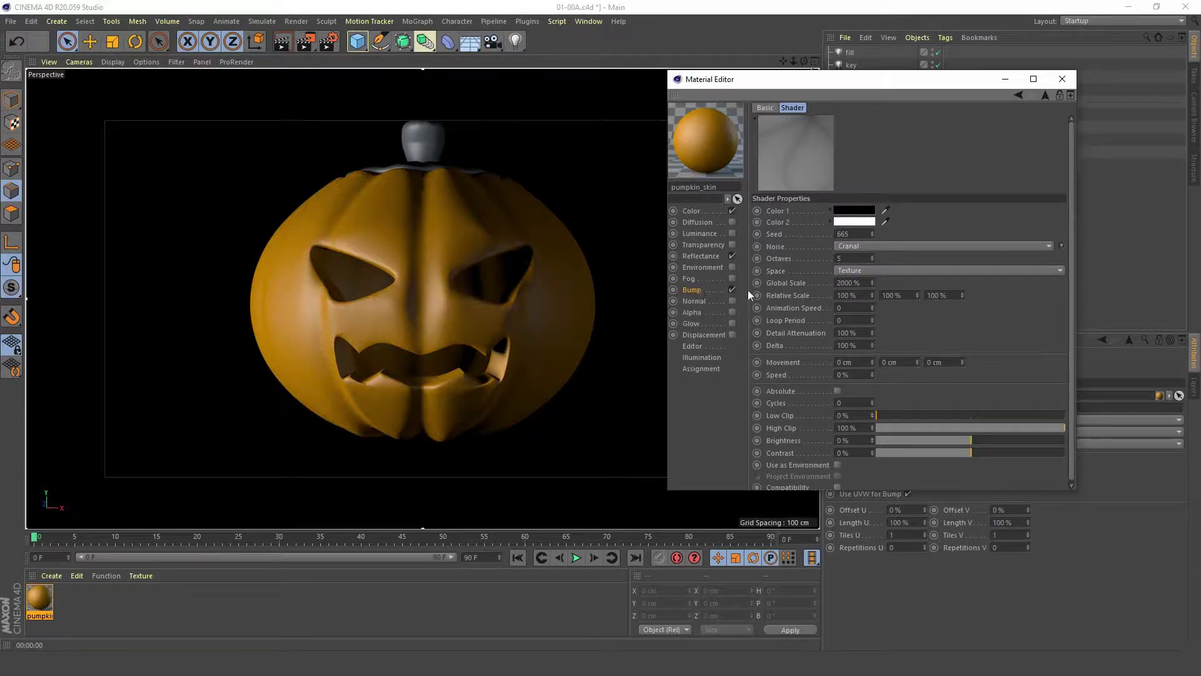
text(1000)
key(Return)
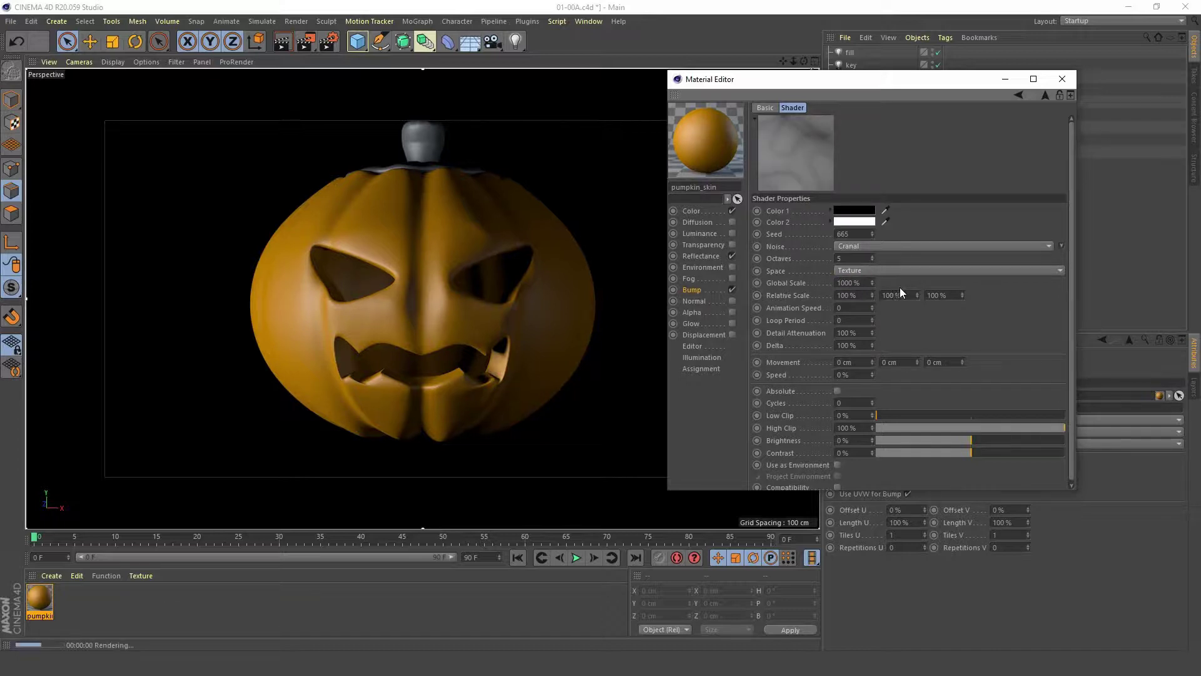
- Blend the upper noise layer of the bump's Layer shader in Add mode at 60% strength
click(718, 289)
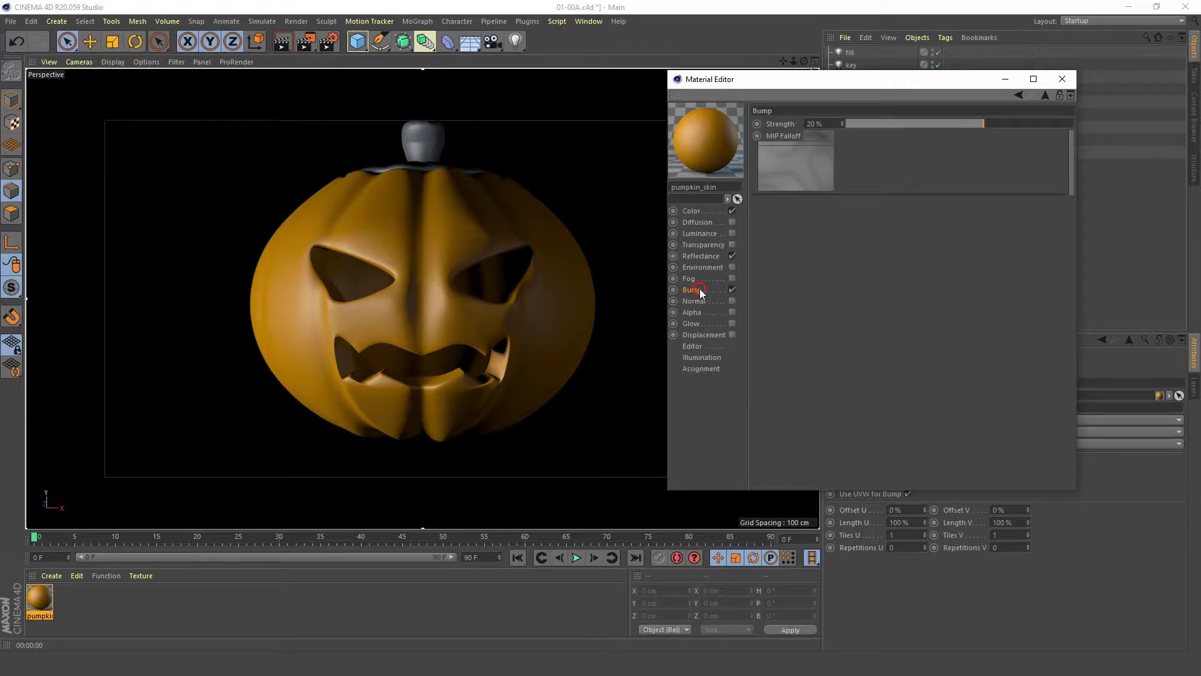
click(814, 168)
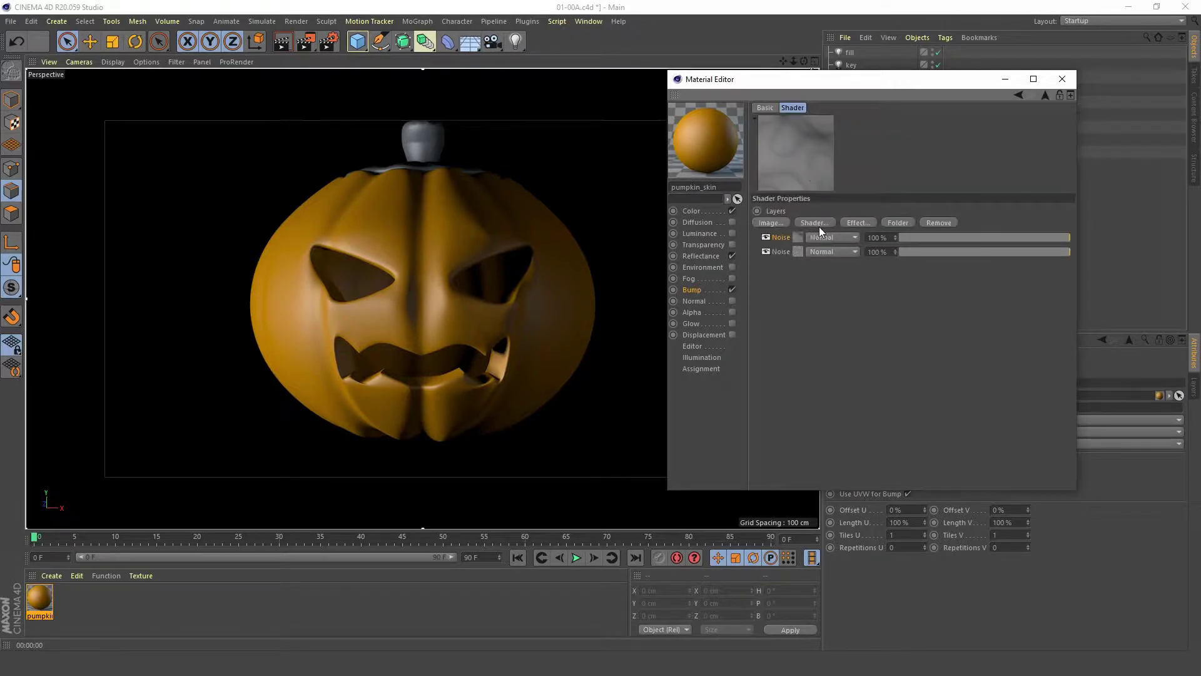
click(828, 237)
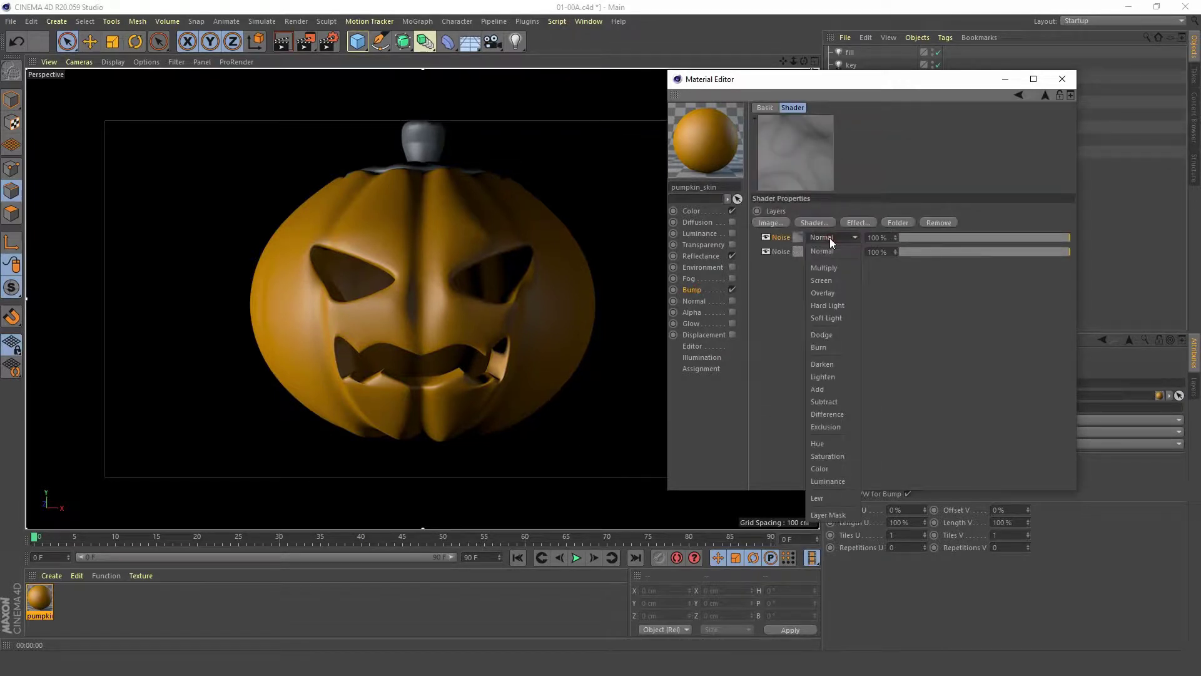
click(837, 388)
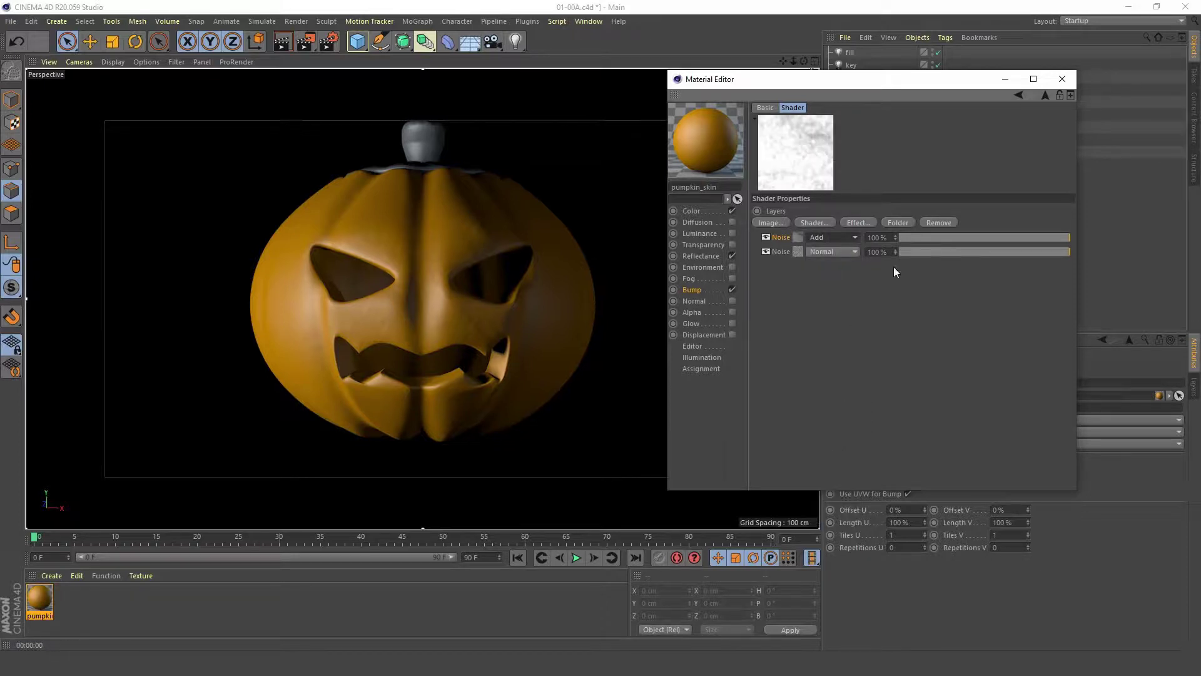
double_click(889, 237)
text(60)
key(Return)
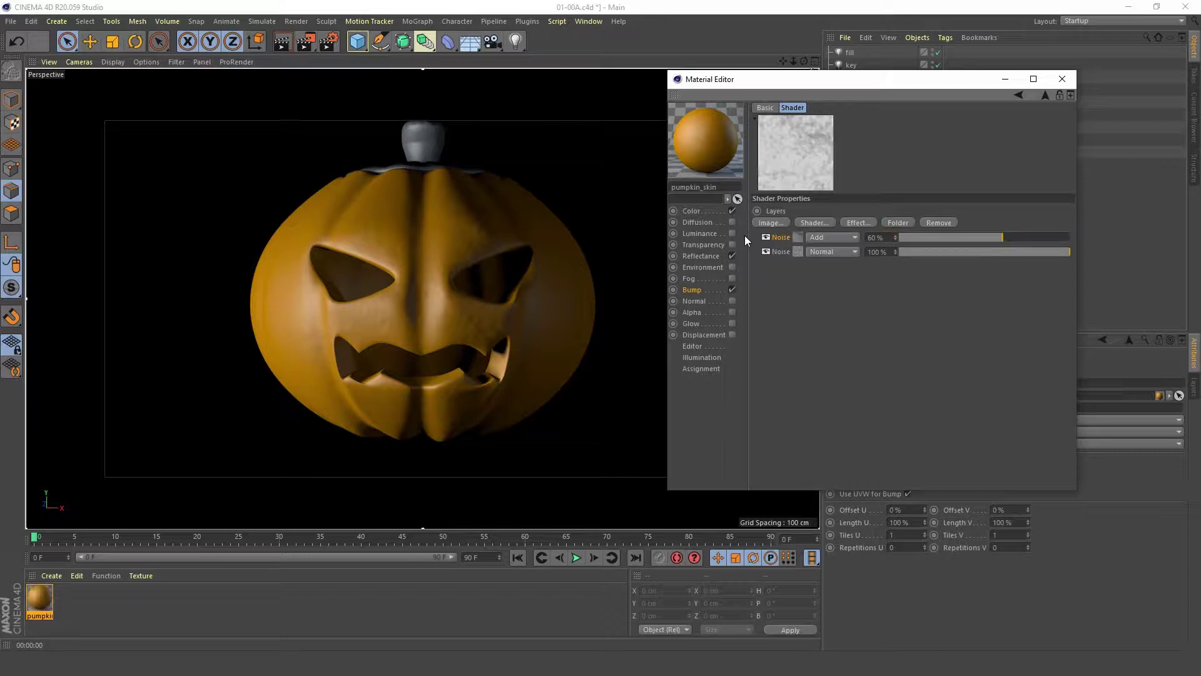
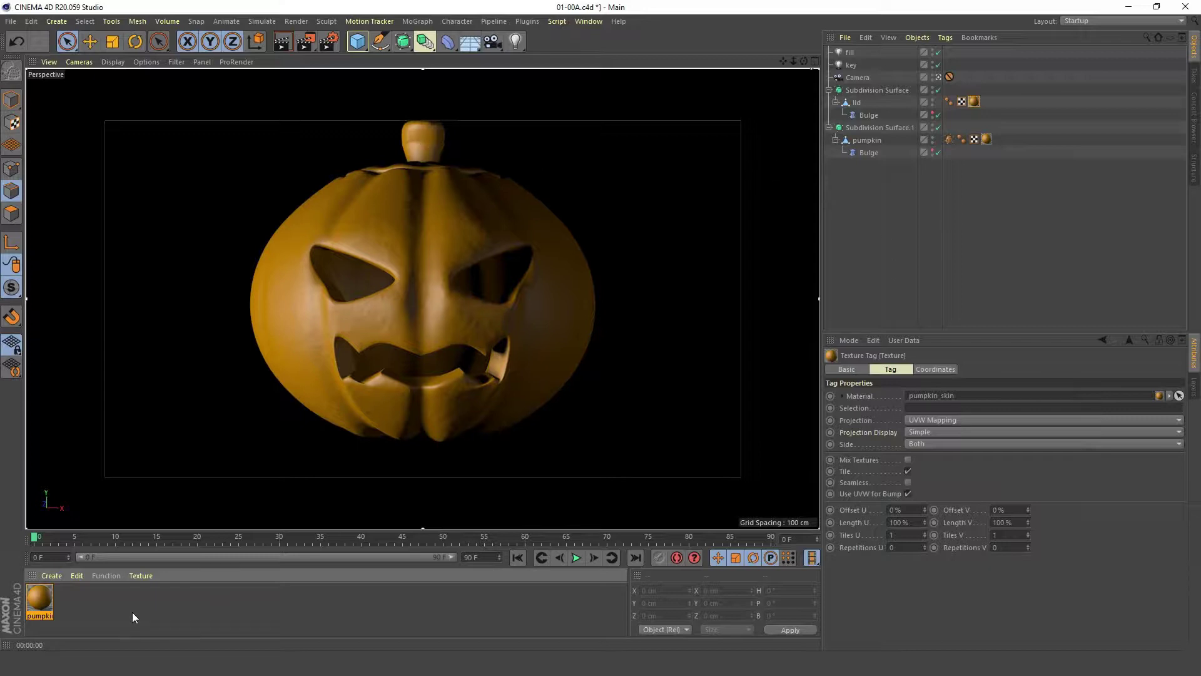
- Select all polygon loops of the lid's stem in polygon mode with Loop Selection, from the tip down to its base
click(857, 103)
drag(306, 41, 388, 303)
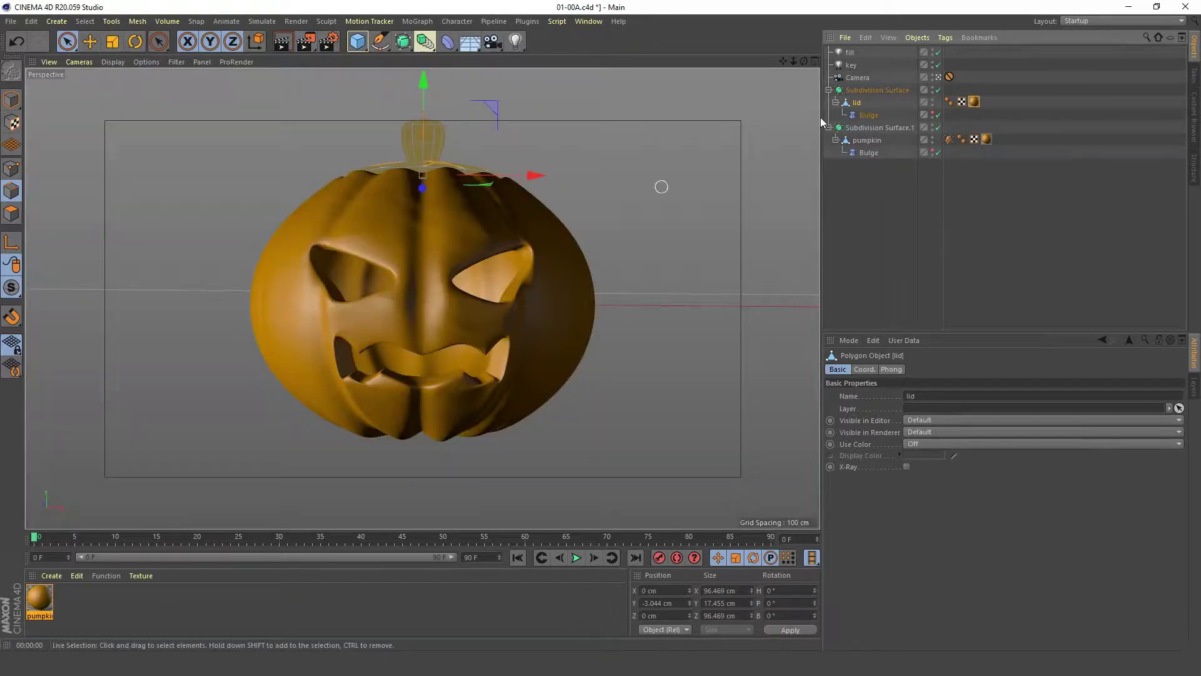
click(938, 78)
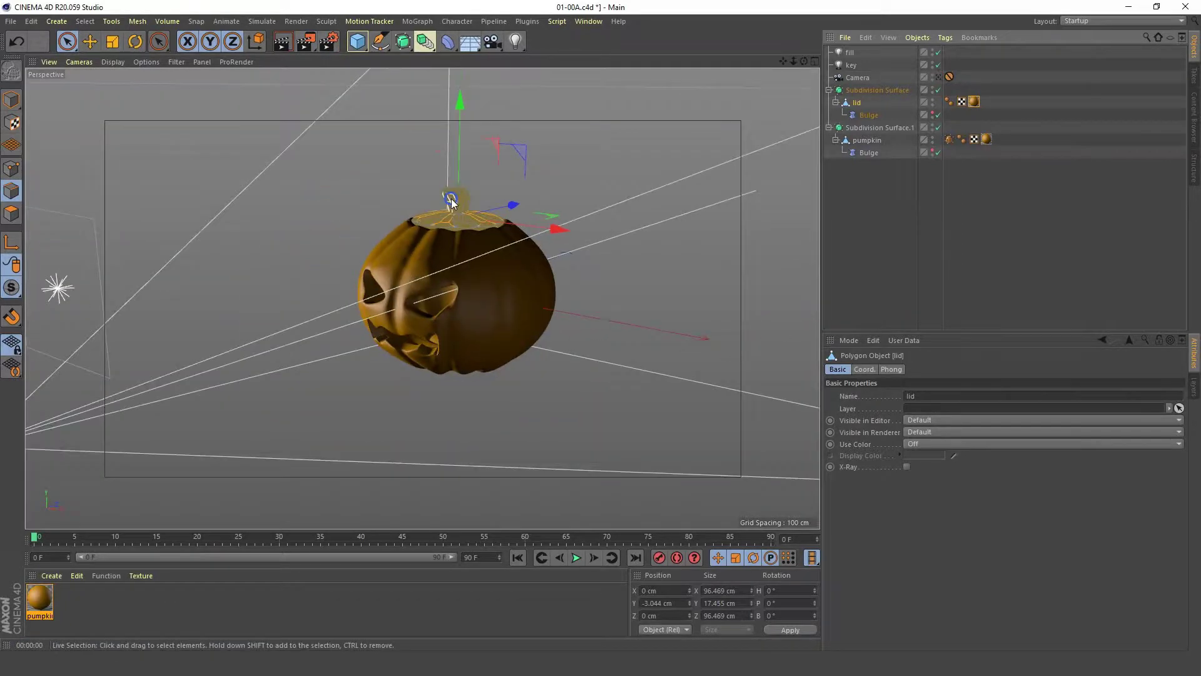
alt+right_drag(451, 198, 576, 88)
alt+middle_drag(449, 249, 406, 315)
alt+drag(407, 316, 478, 287)
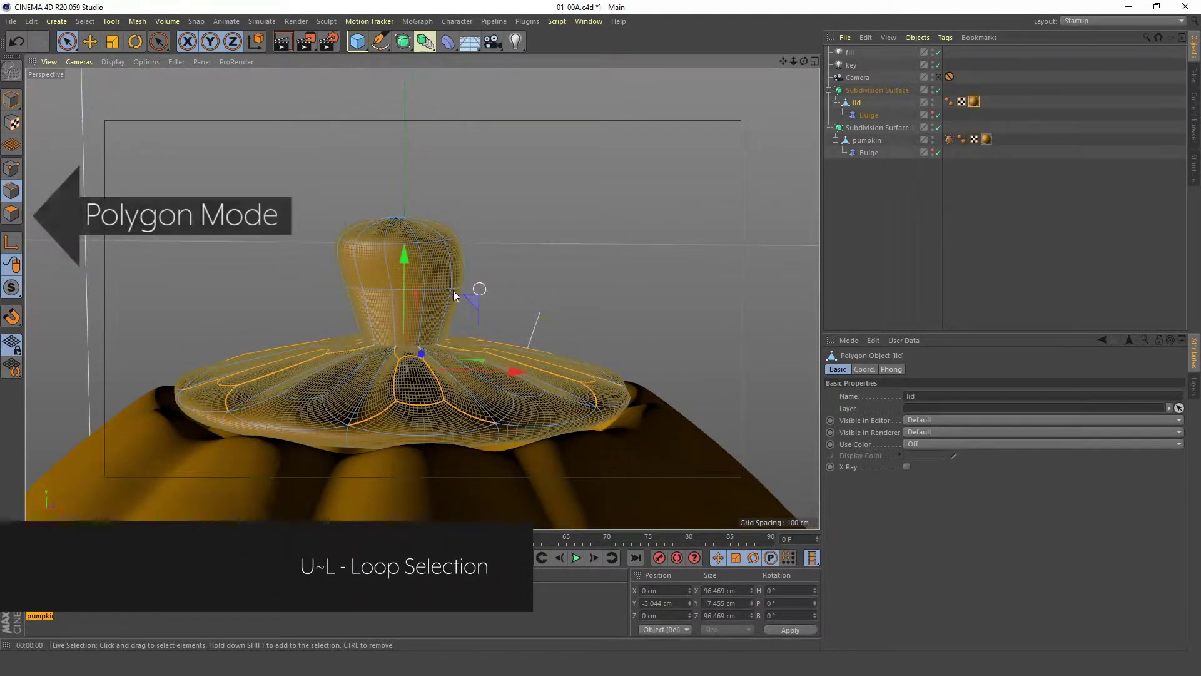
key(Return)
key(u)
key(l)
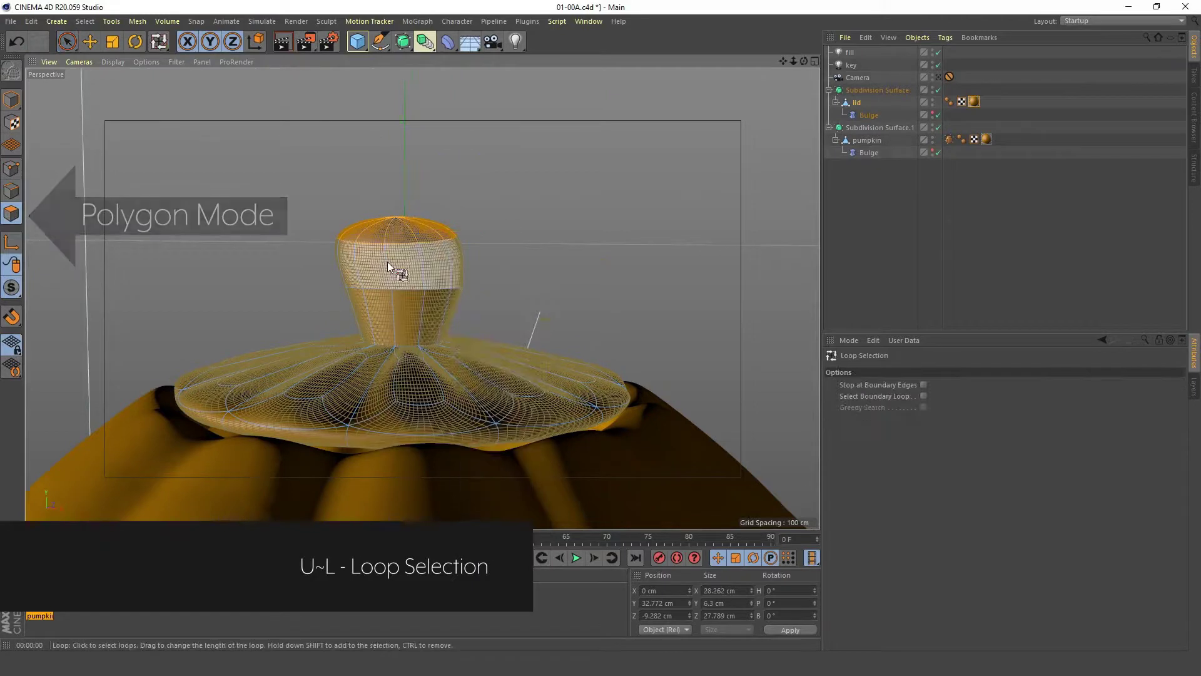
click(427, 231)
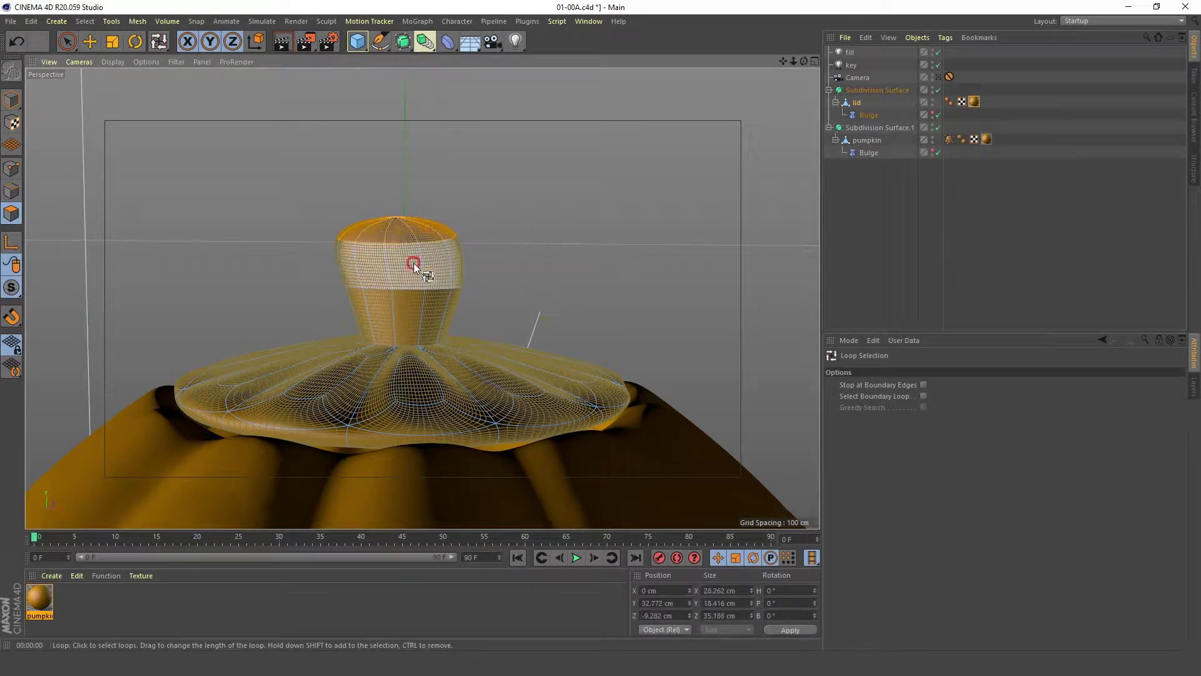
shift+click(415, 305)
alt+drag(421, 305, 454, 313)
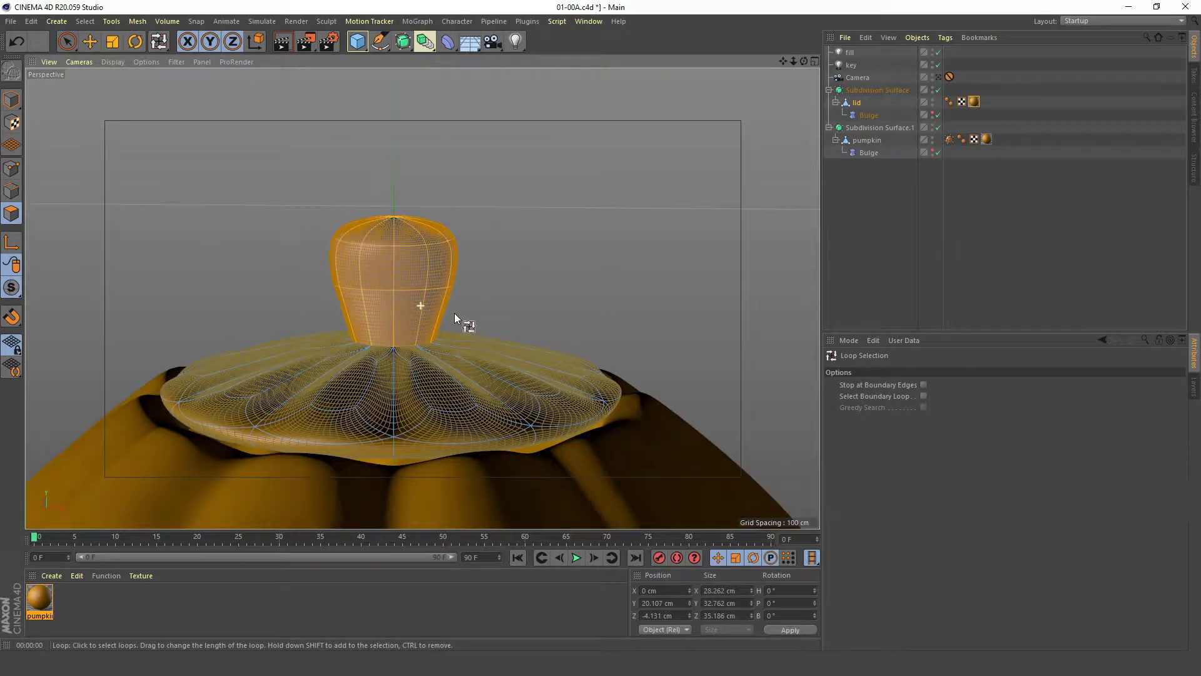
- Store the selected stem polygons in a polygon selection tag named stem
click(938, 78)
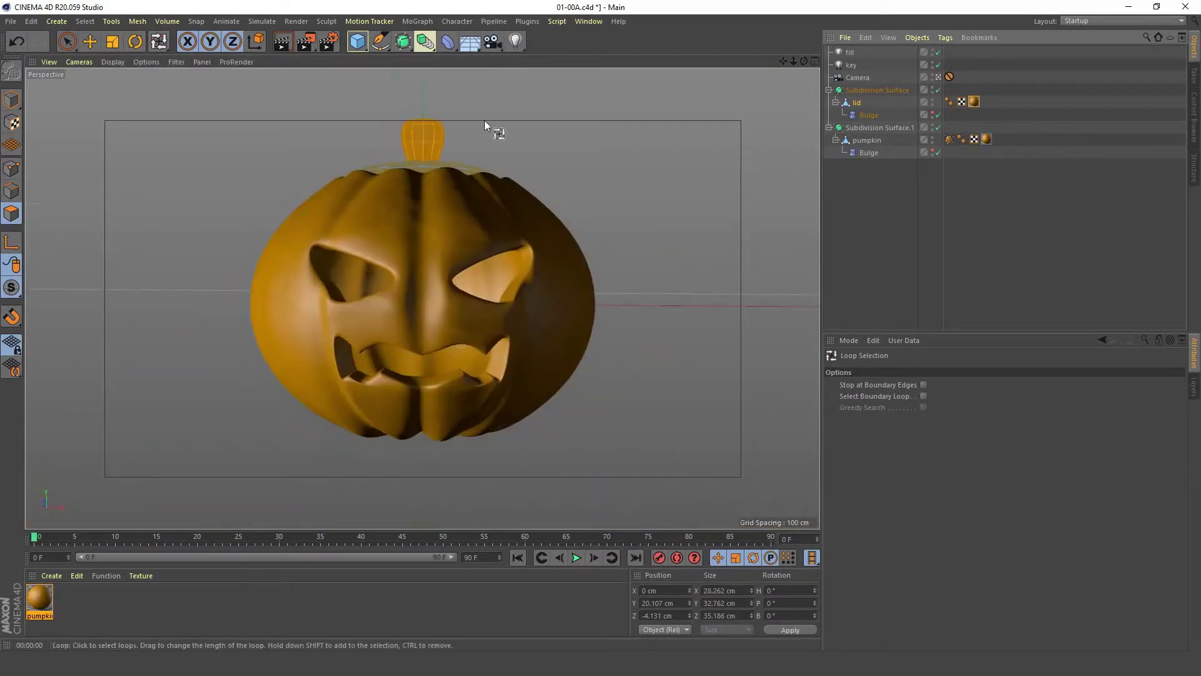
click(85, 21)
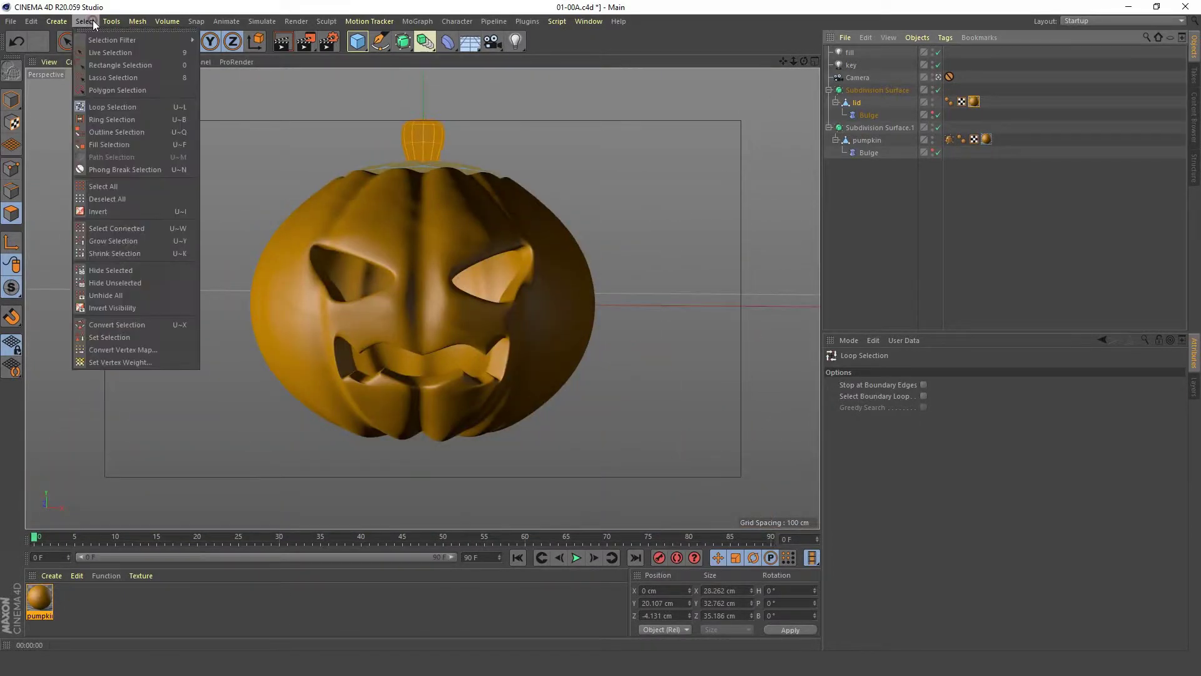
click(125, 339)
click(958, 386)
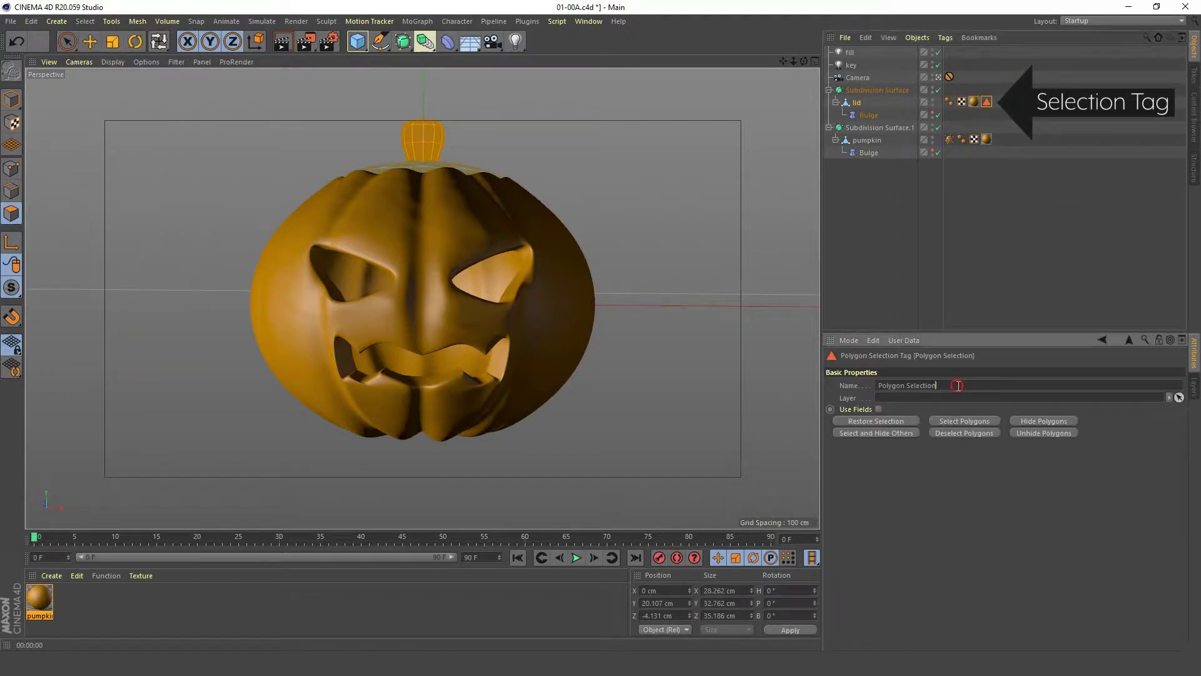
key(ctrl+a)
text(stem)
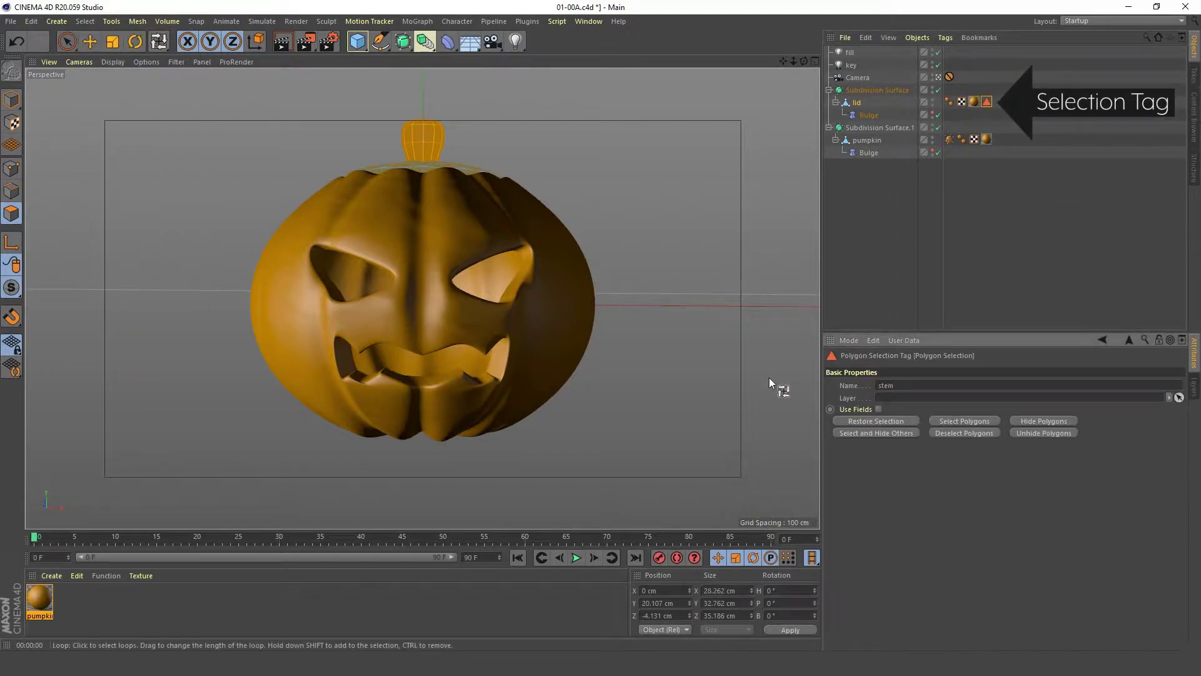
key(Return)
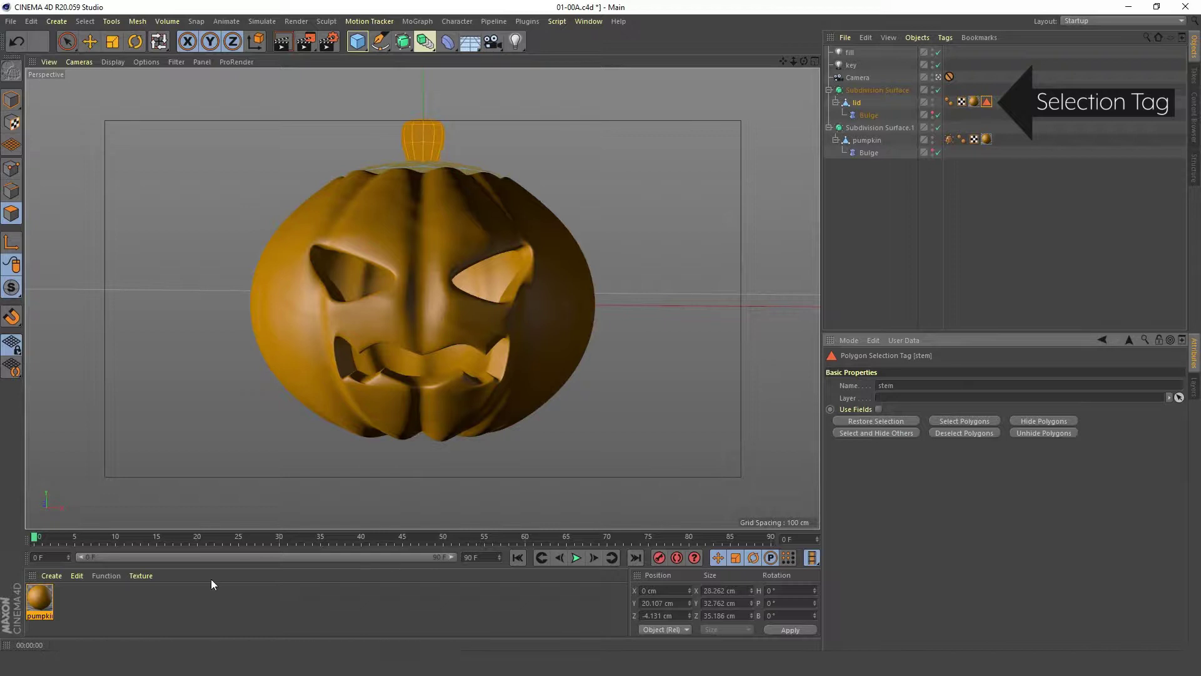
- Duplicate the pumpkin_skin material and name the copy stem
ctrl+drag(38, 595, 76, 592)
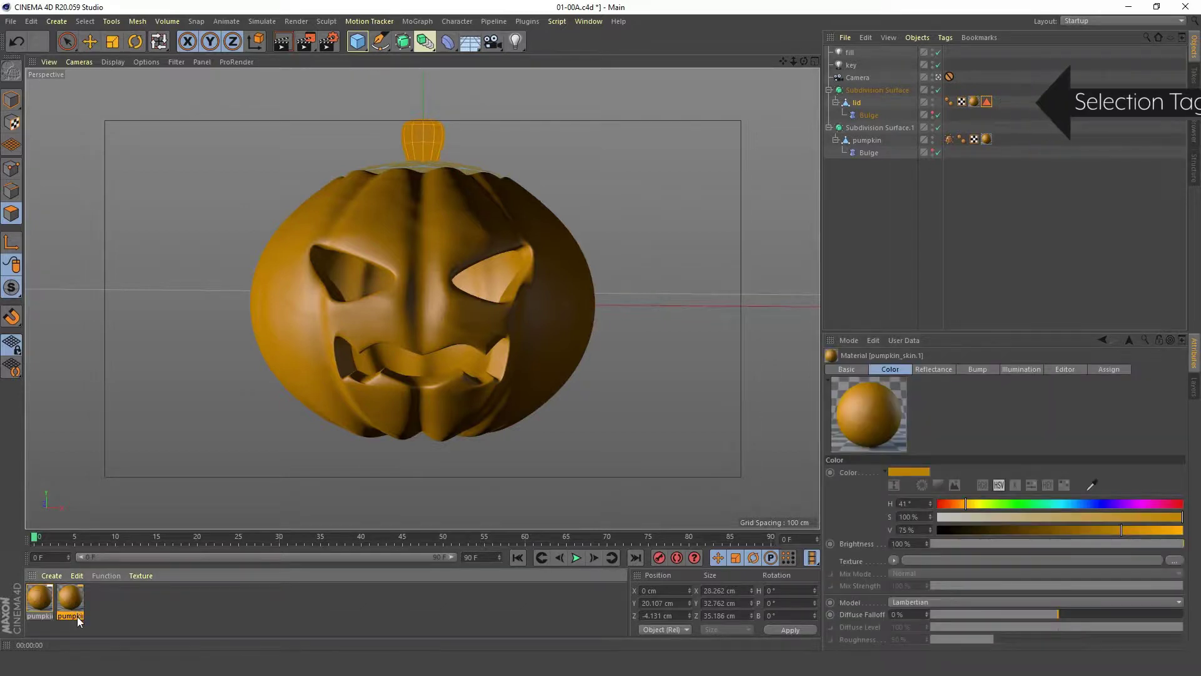
double_click(78, 617)
text(stem)
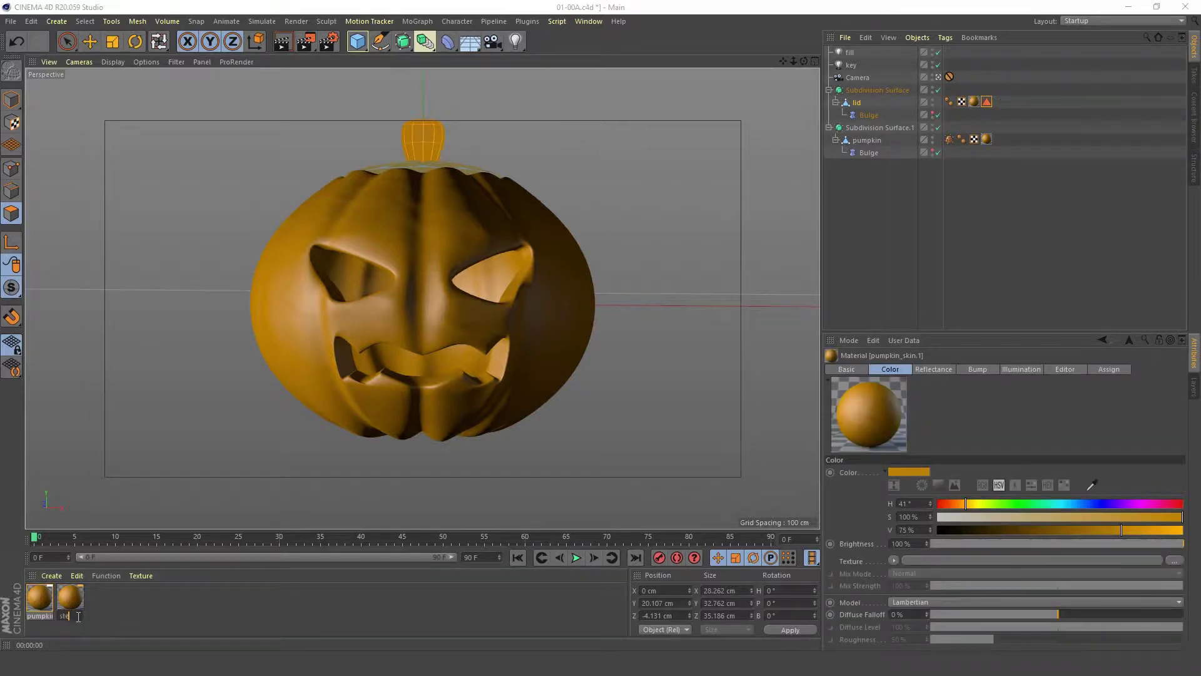
key(Return)
- Darken the stem material's color to a brownish tone by lowering its V value to 30%
double_click(64, 601)
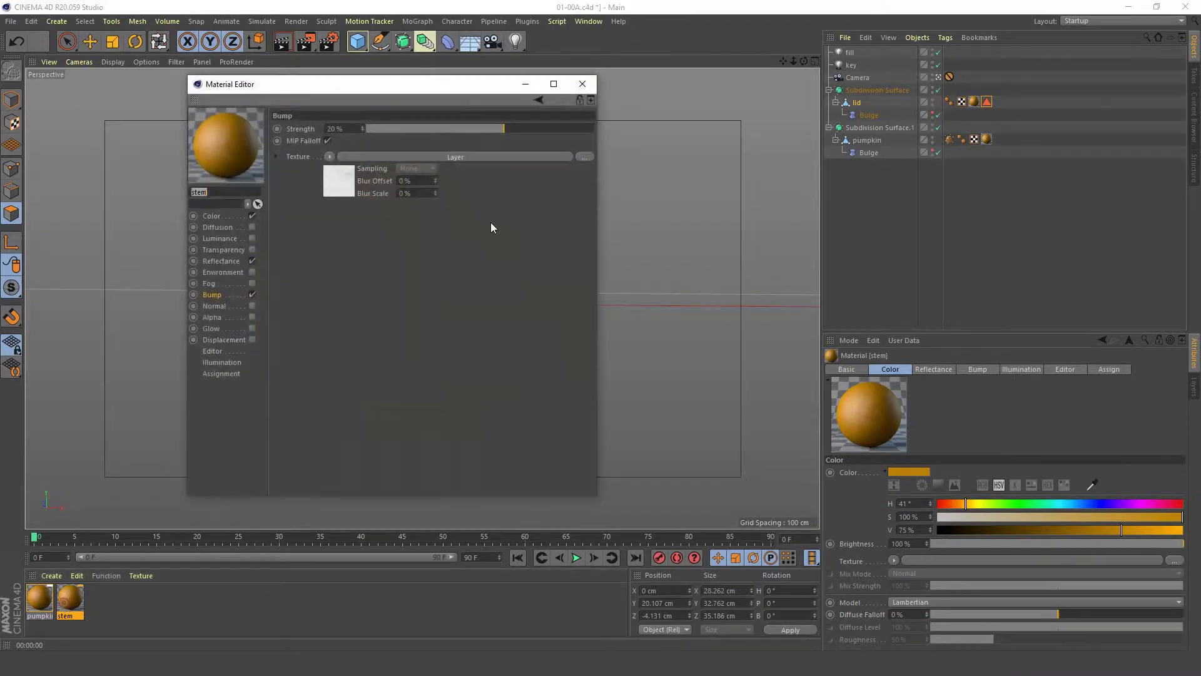
drag(438, 89, 944, 79)
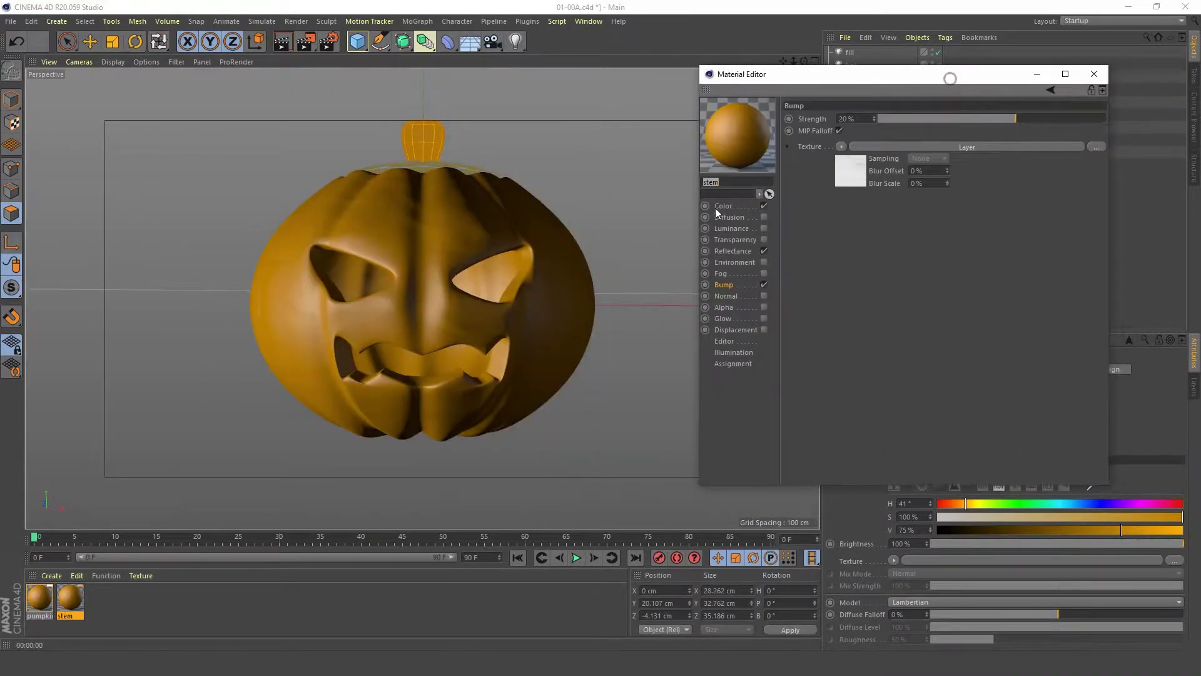
click(724, 205)
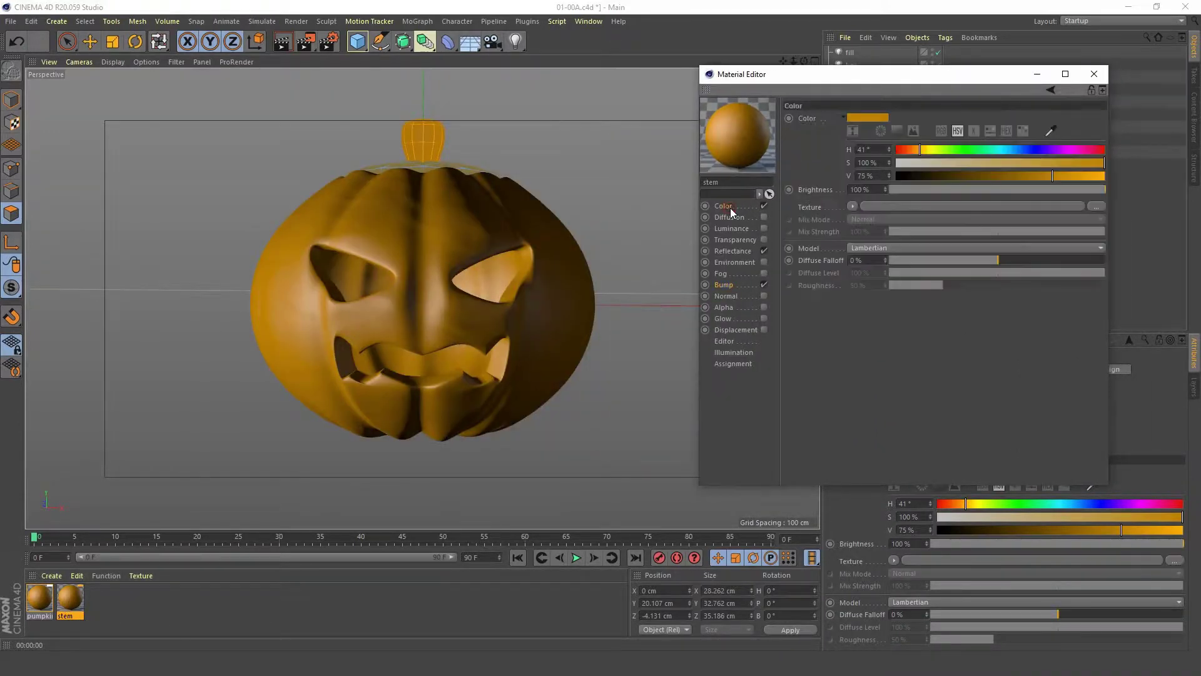
drag(1000, 177, 954, 181)
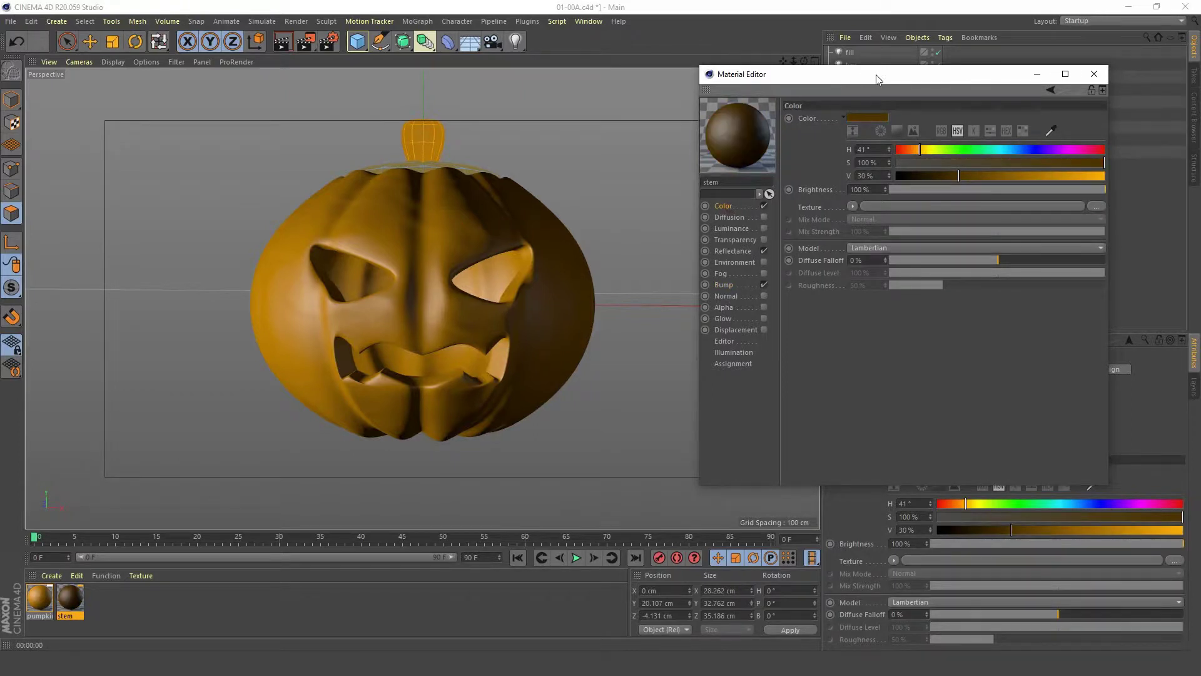
drag(877, 80, 782, 256)
click(1005, 248)
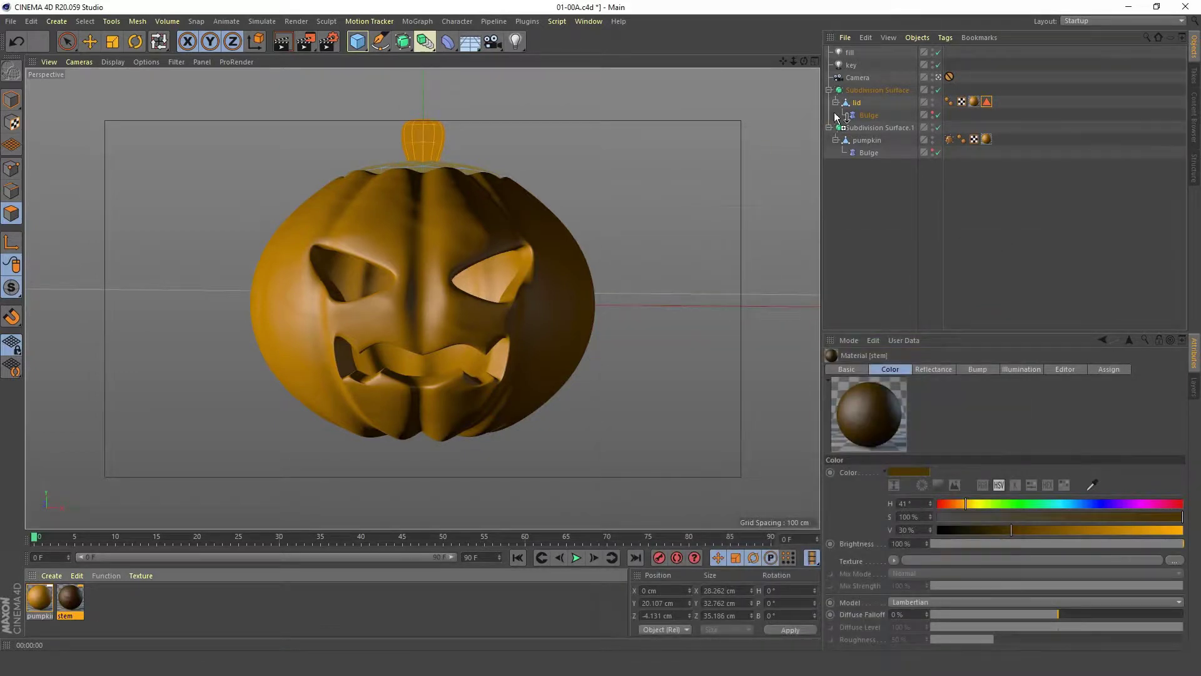
- Apply the stem material to the lid, restricted to the stem polygon selection, and render a preview
drag(834, 114, 857, 102)
drag(986, 101, 923, 412)
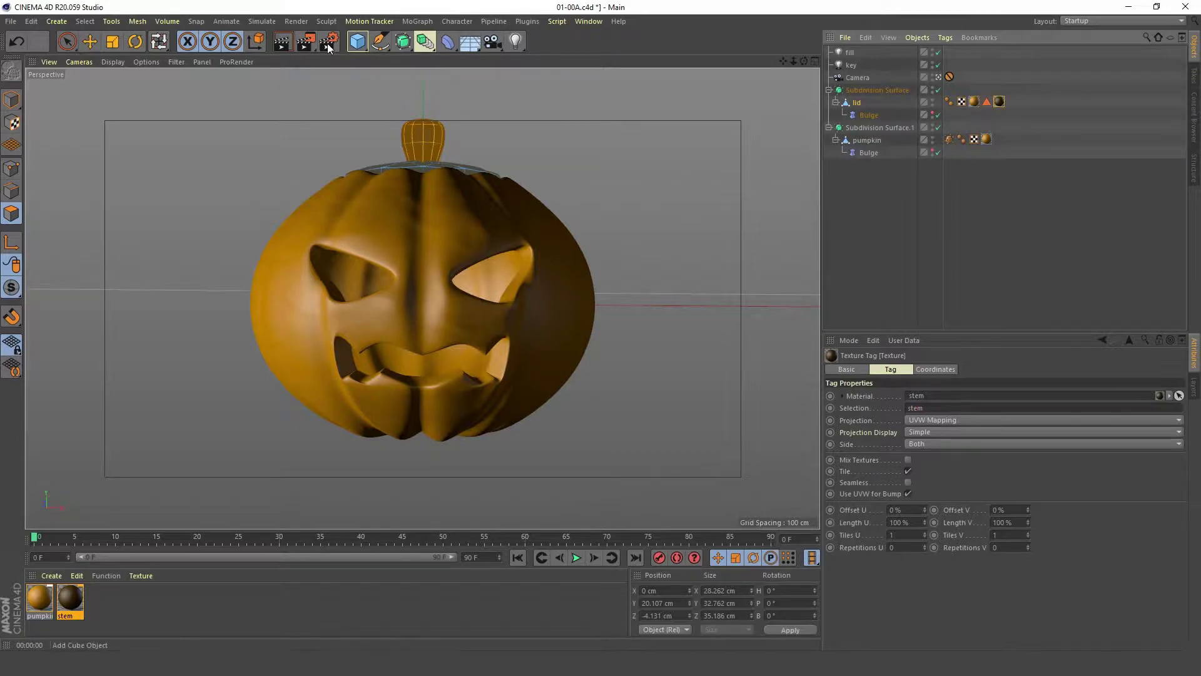
drag(306, 42, 456, 275)
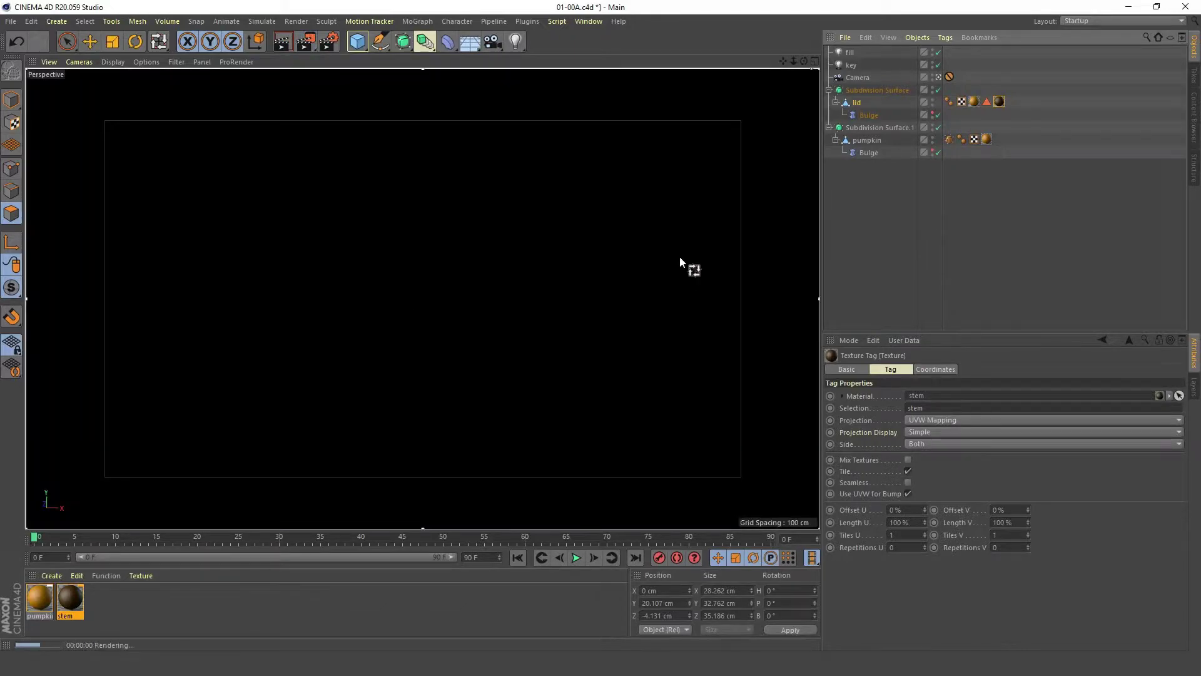
- Render close-ups of the lid from outside the scene camera to examine the stem and skin materials
click(938, 77)
key(ctrl+r)
alt+drag(426, 354, 363, 440)
scroll(362, 435, down, 5)
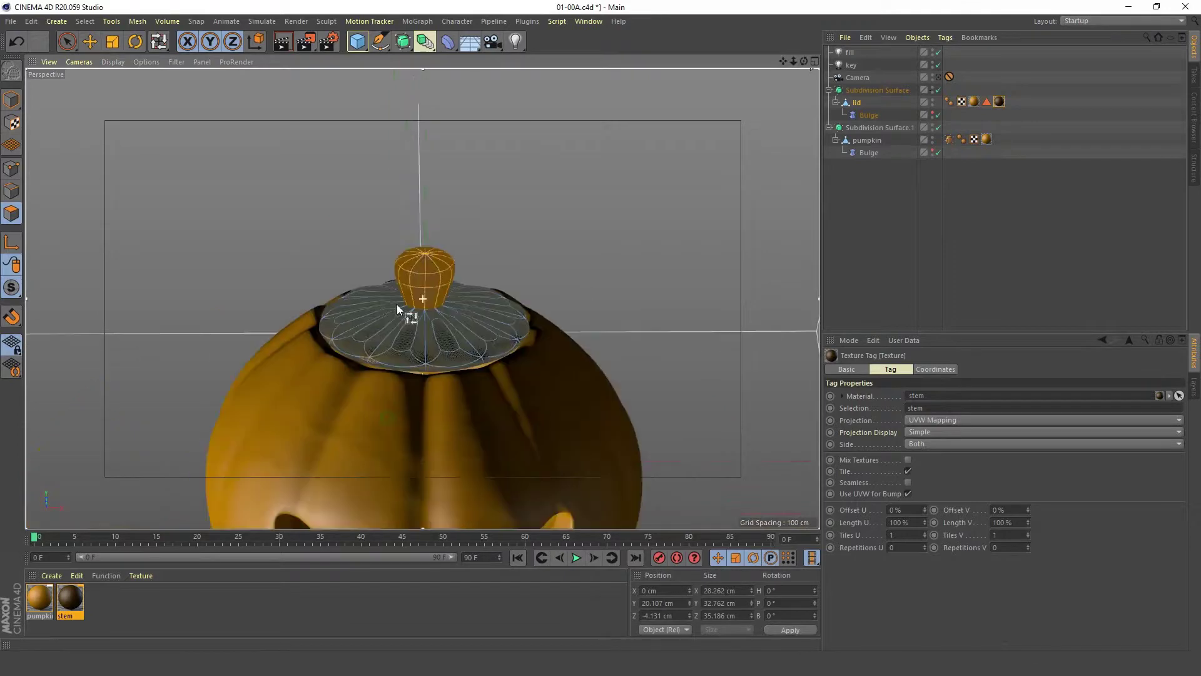
key(ctrl+r)
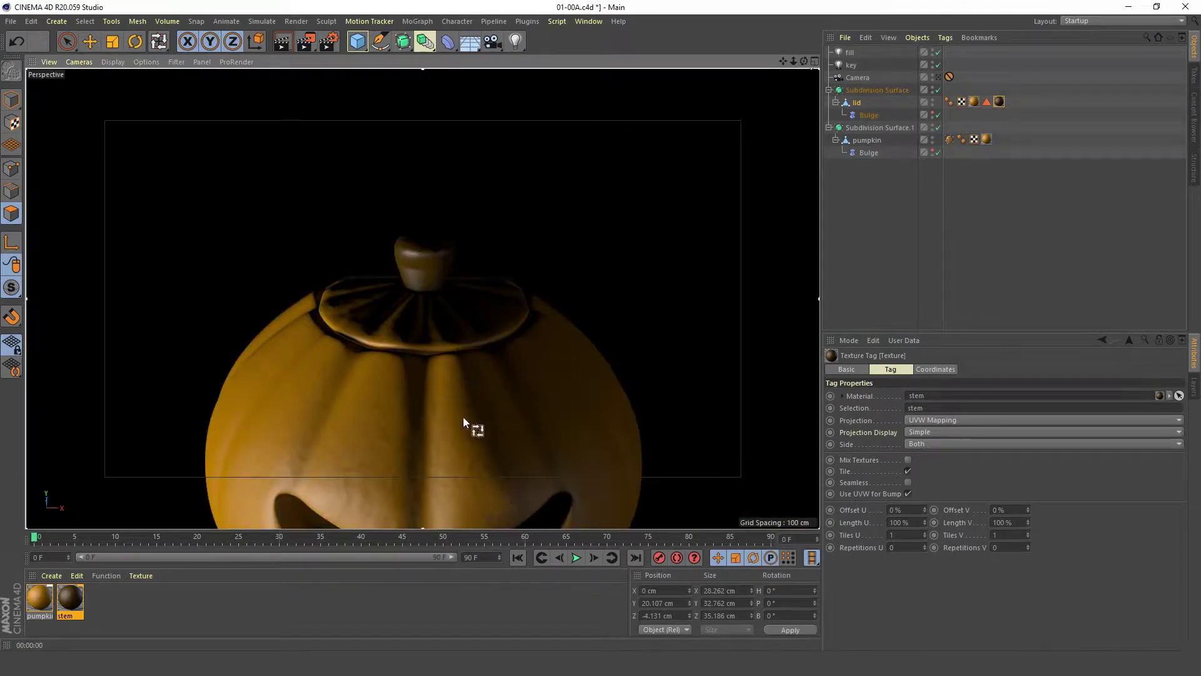
scroll(352, 294, up, 6)
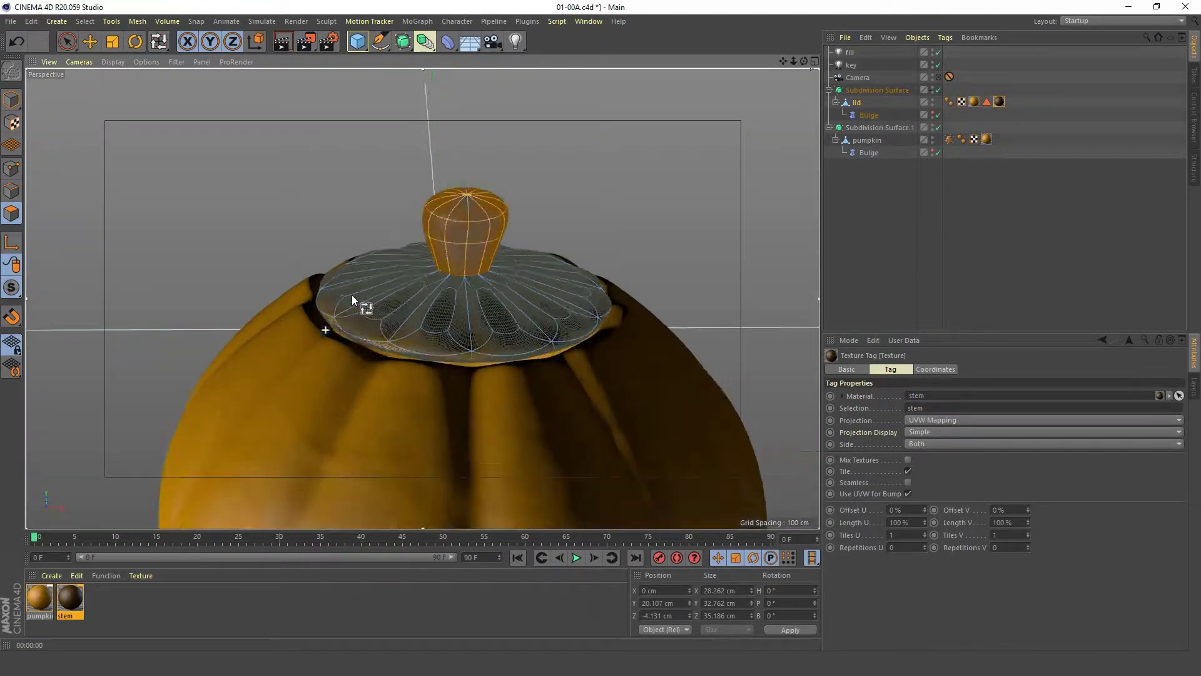
key(ctrl+r)
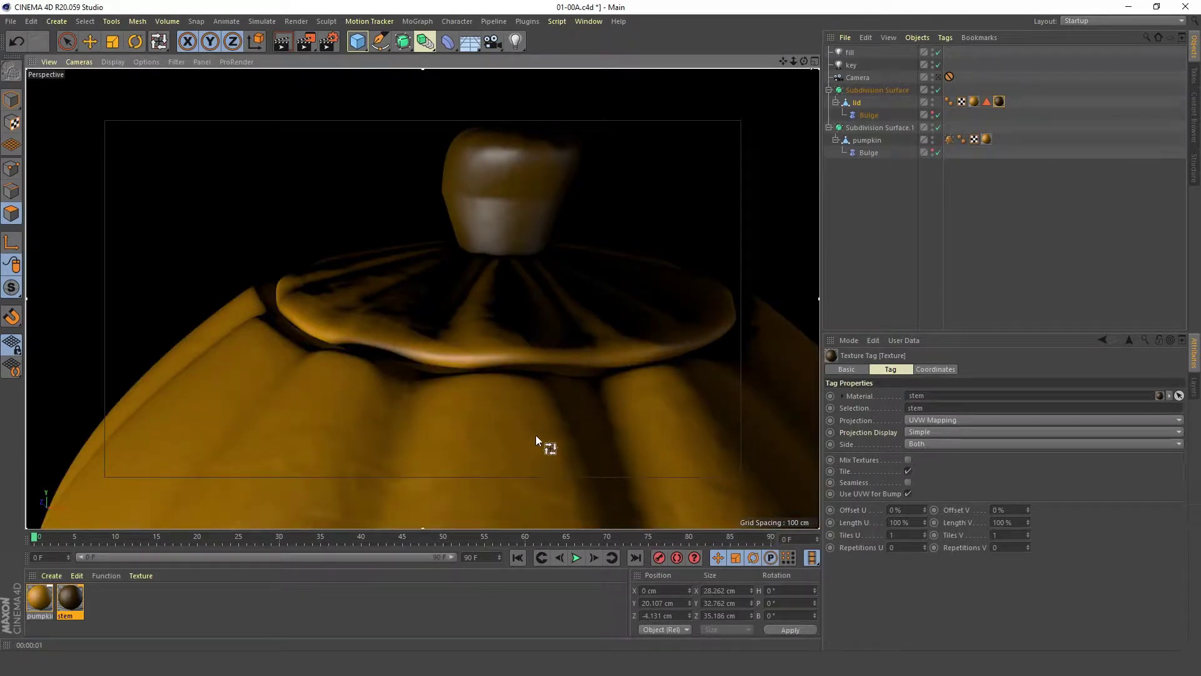
- Try the lid without its pumpkin_skin texture tag, undo the deletion, and return to the scene camera
click(973, 102)
key(Delete)
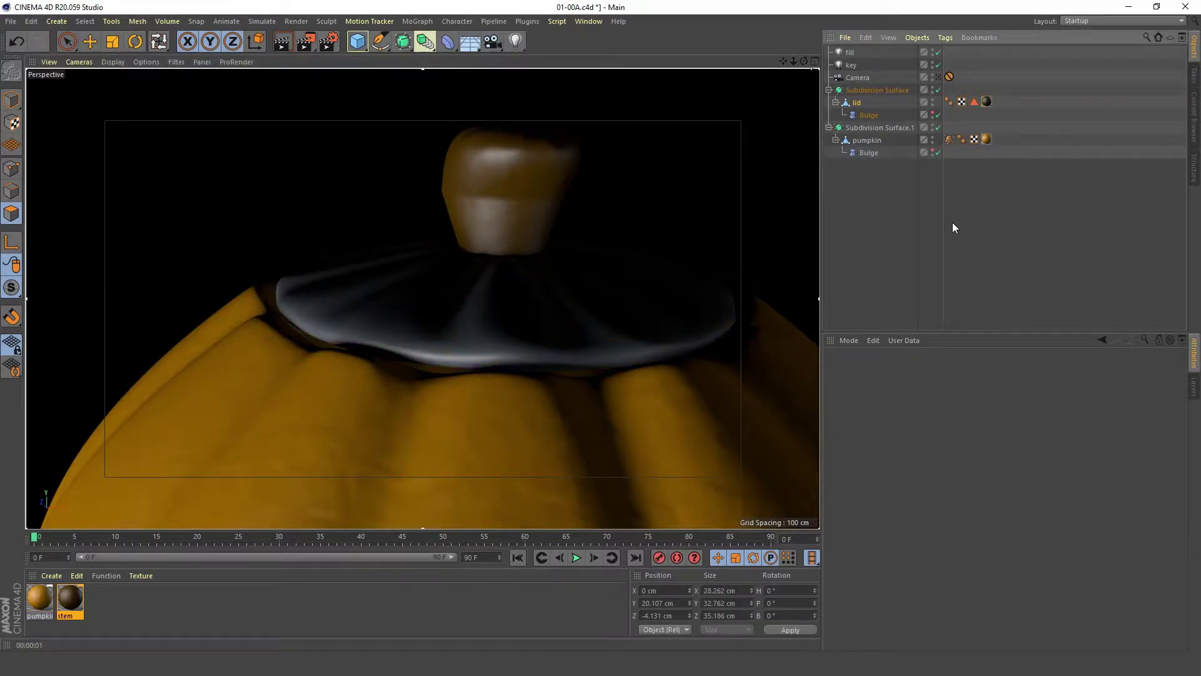
key(ctrl+z)
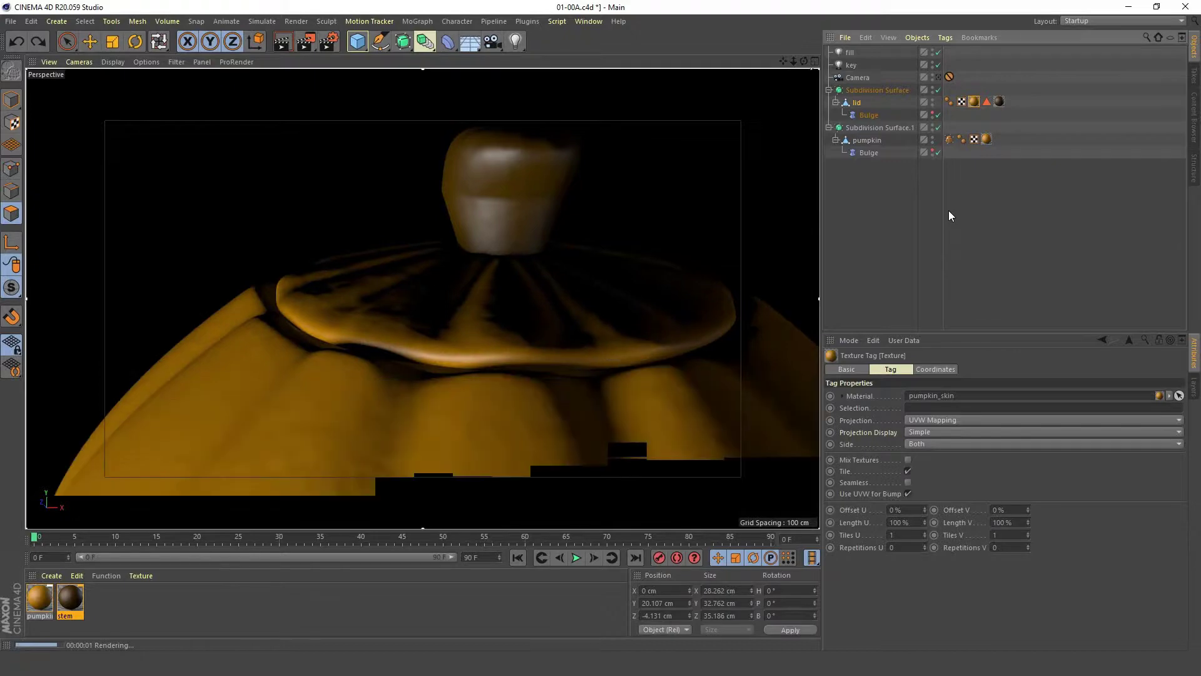
click(938, 77)
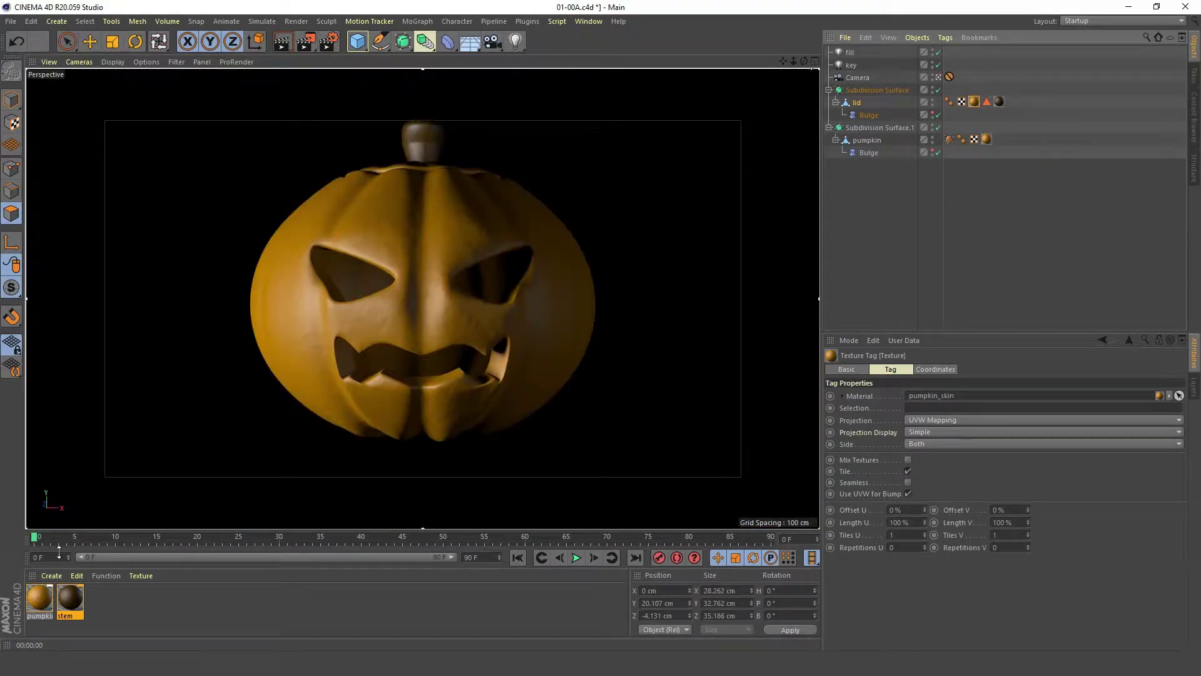
- Clear the Layer shader from the stem material's bump channel and load a Tiles surface shader instead
double_click(72, 599)
drag(437, 87, 945, 36)
click(720, 243)
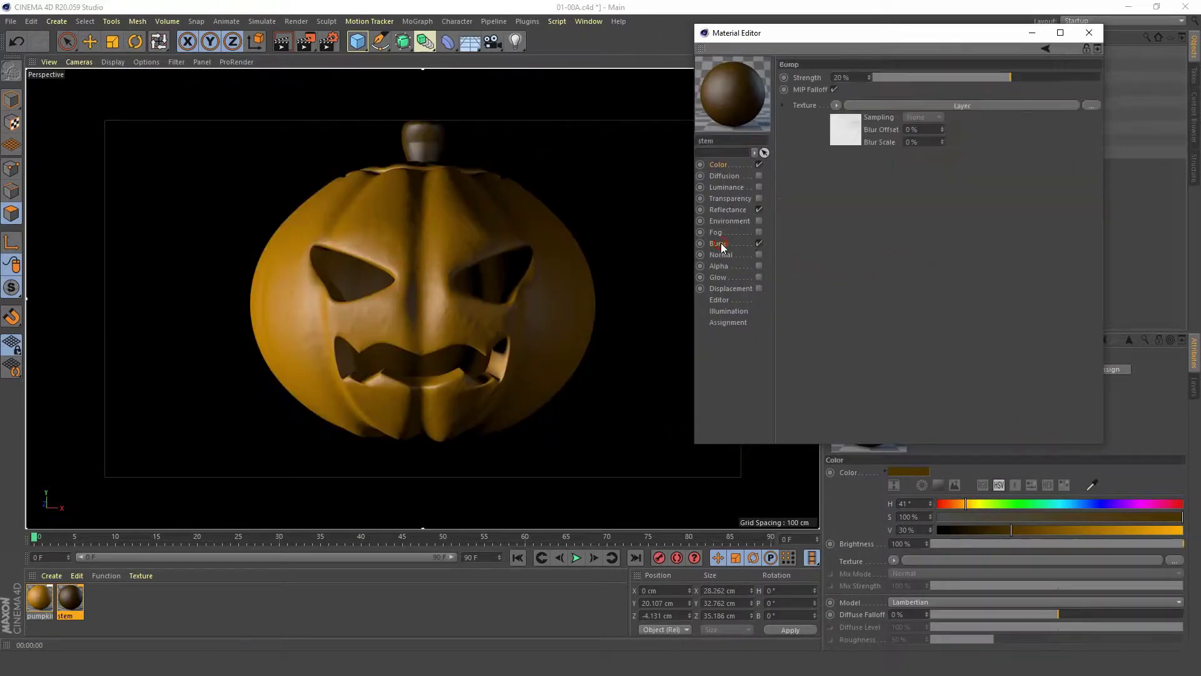
click(836, 105)
click(844, 116)
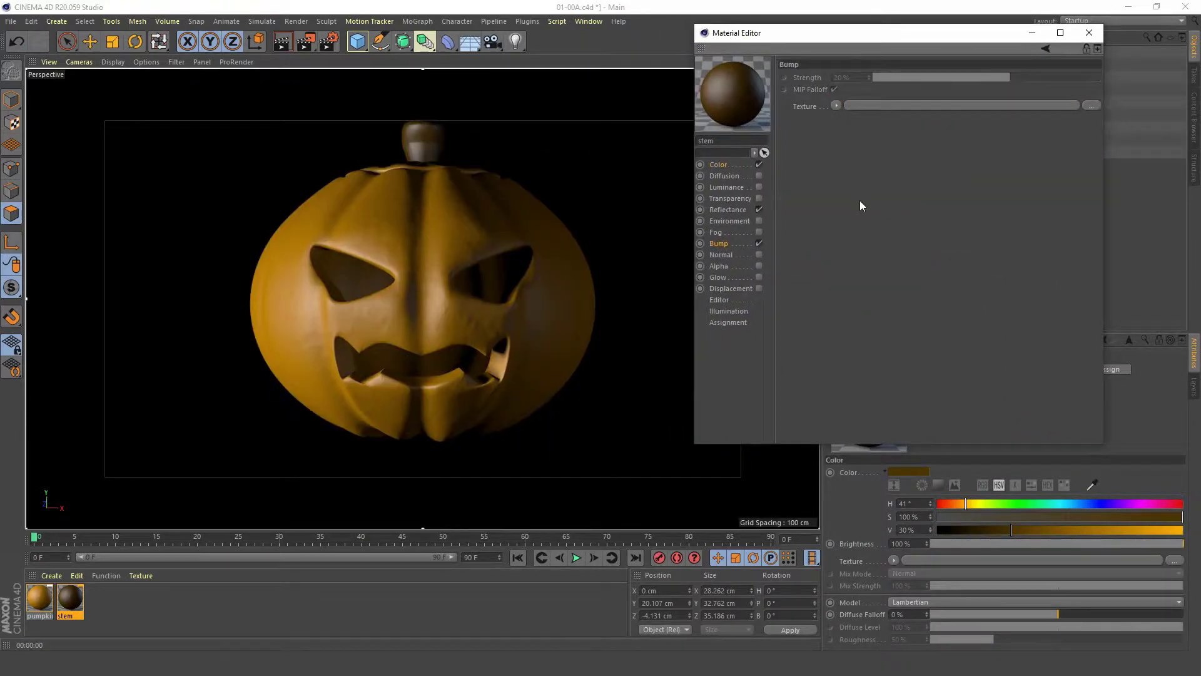
click(836, 107)
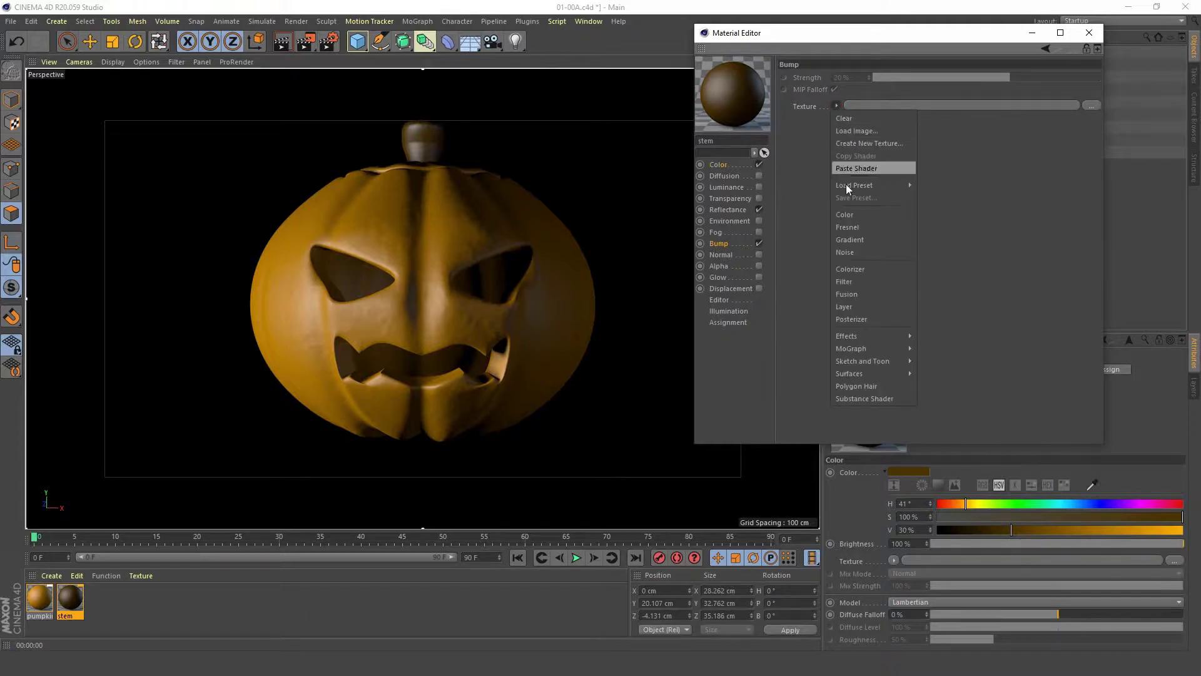
mouse_move(884, 373)
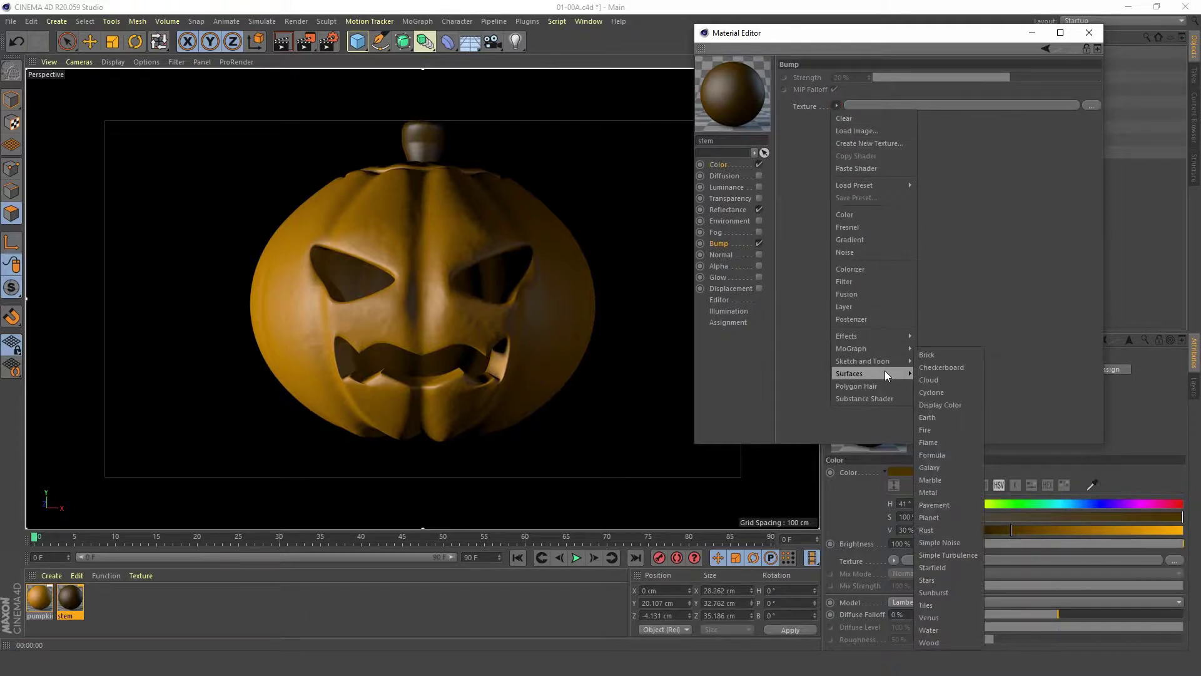
click(944, 605)
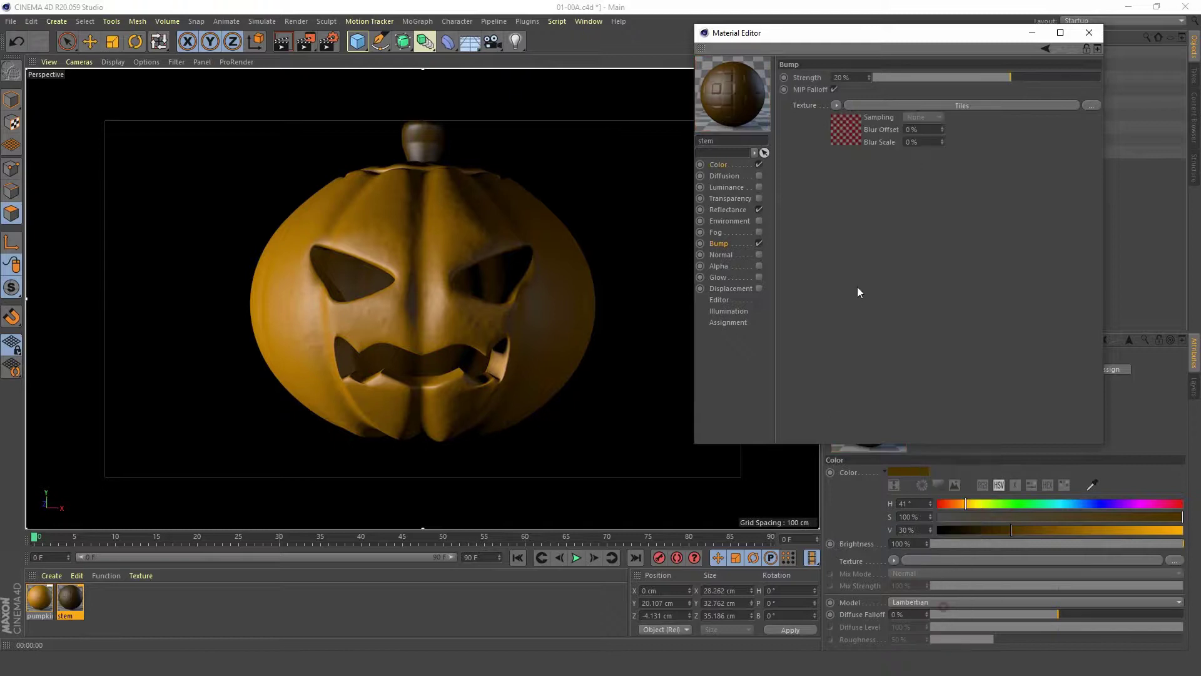
- Set the bump's Tiles shader to the Lines 2 pattern with V orientation
click(852, 136)
click(923, 211)
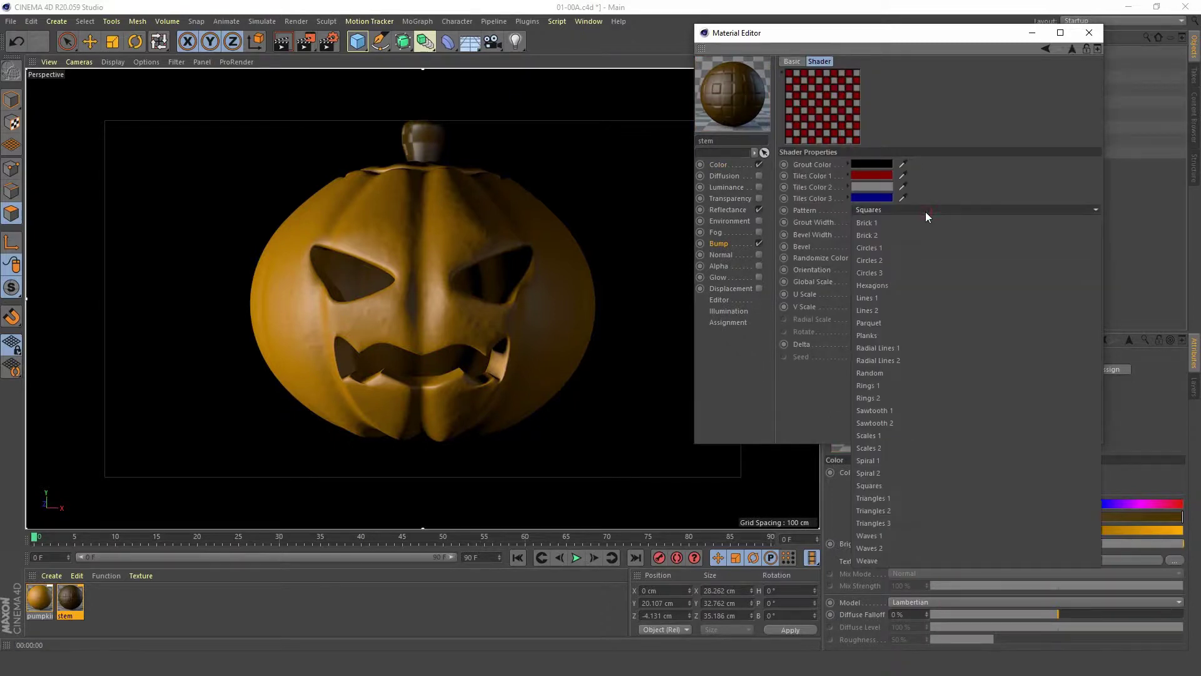
click(876, 310)
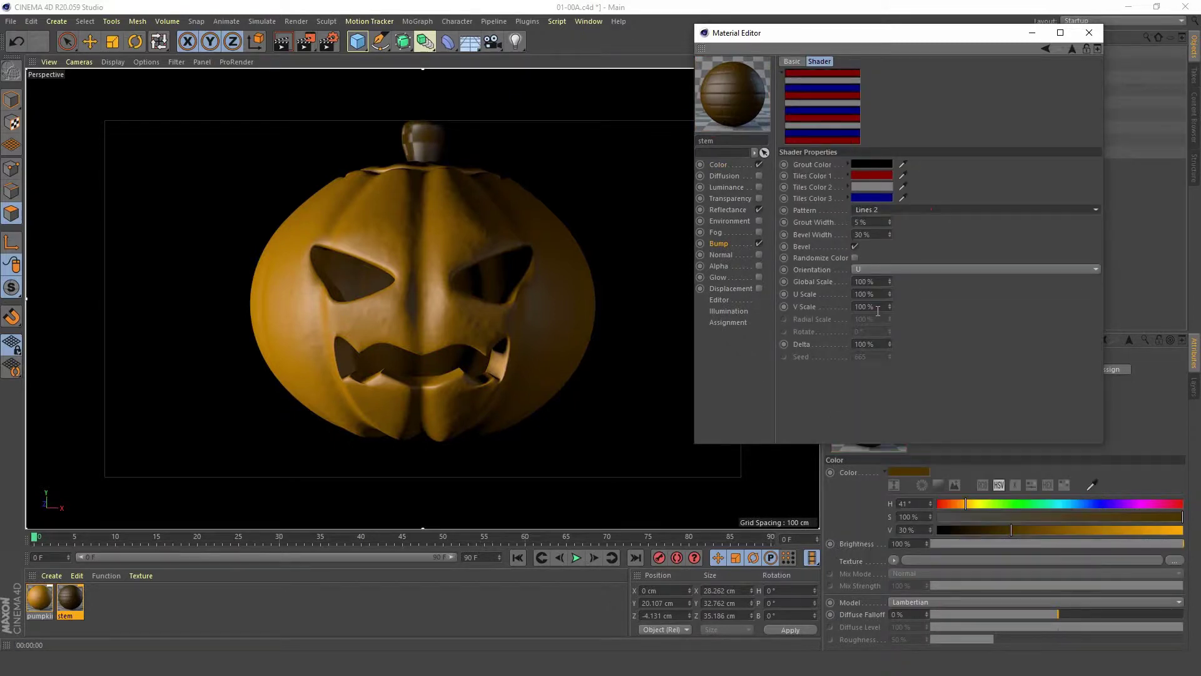
click(897, 268)
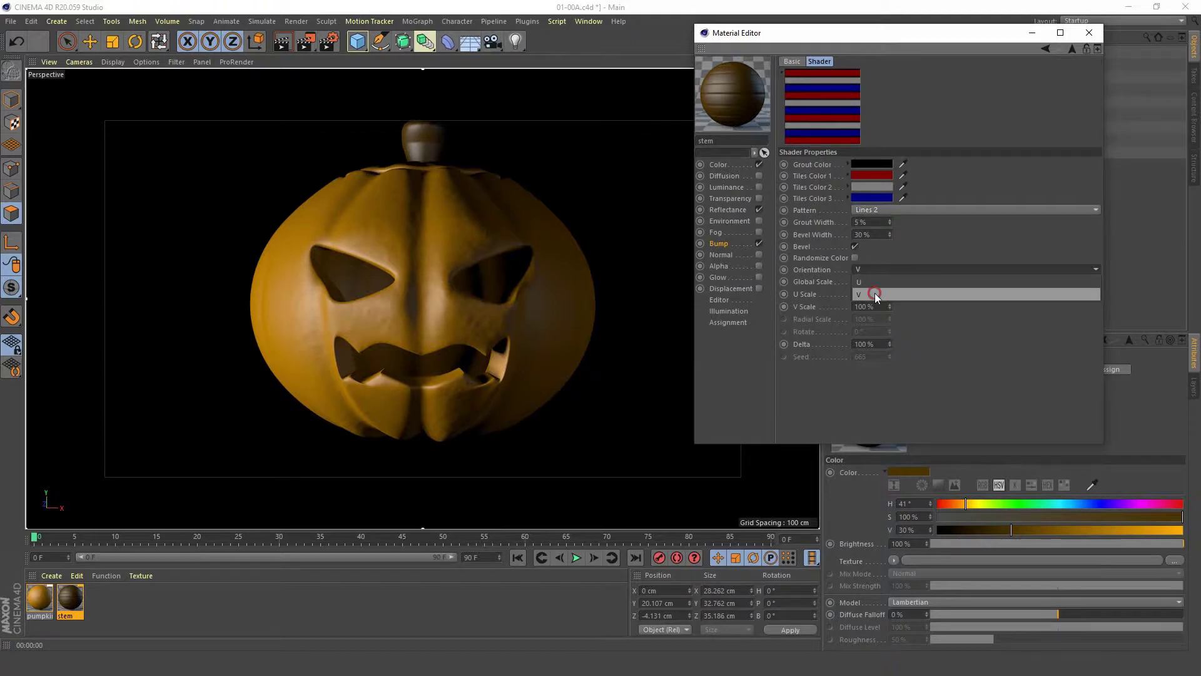
- Confirm V orientation for the Tiles shader and set the lid's stem texture tag to Cylindrical projection
click(875, 293)
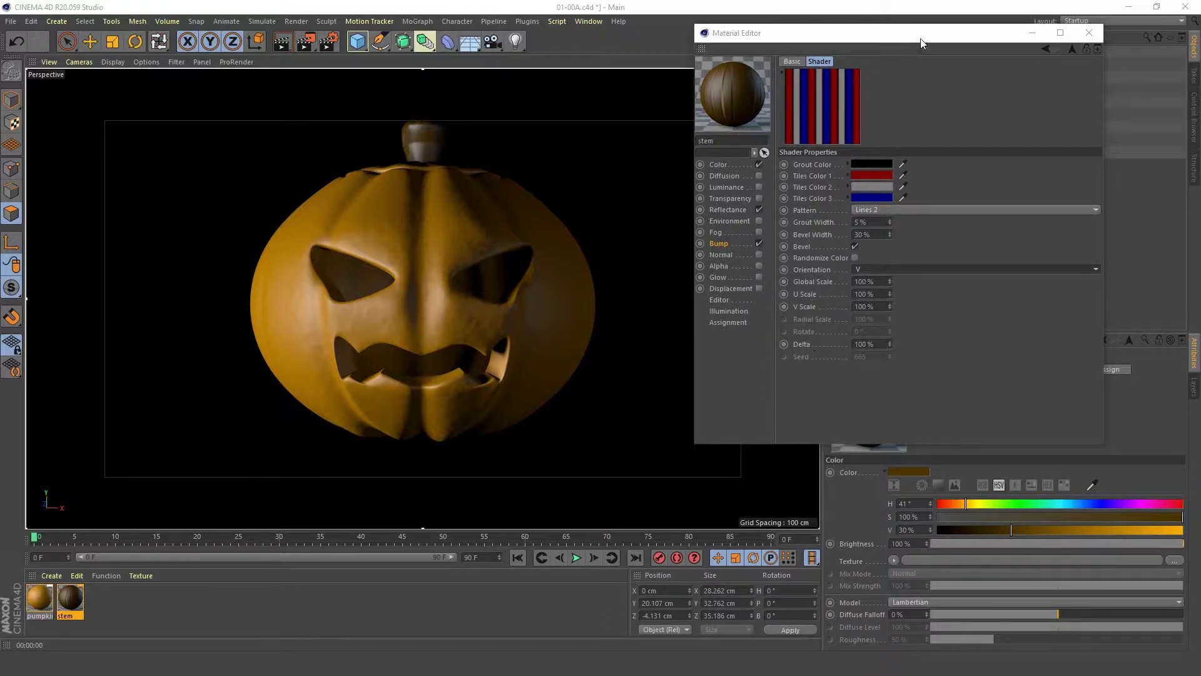
drag(921, 43, 437, 239)
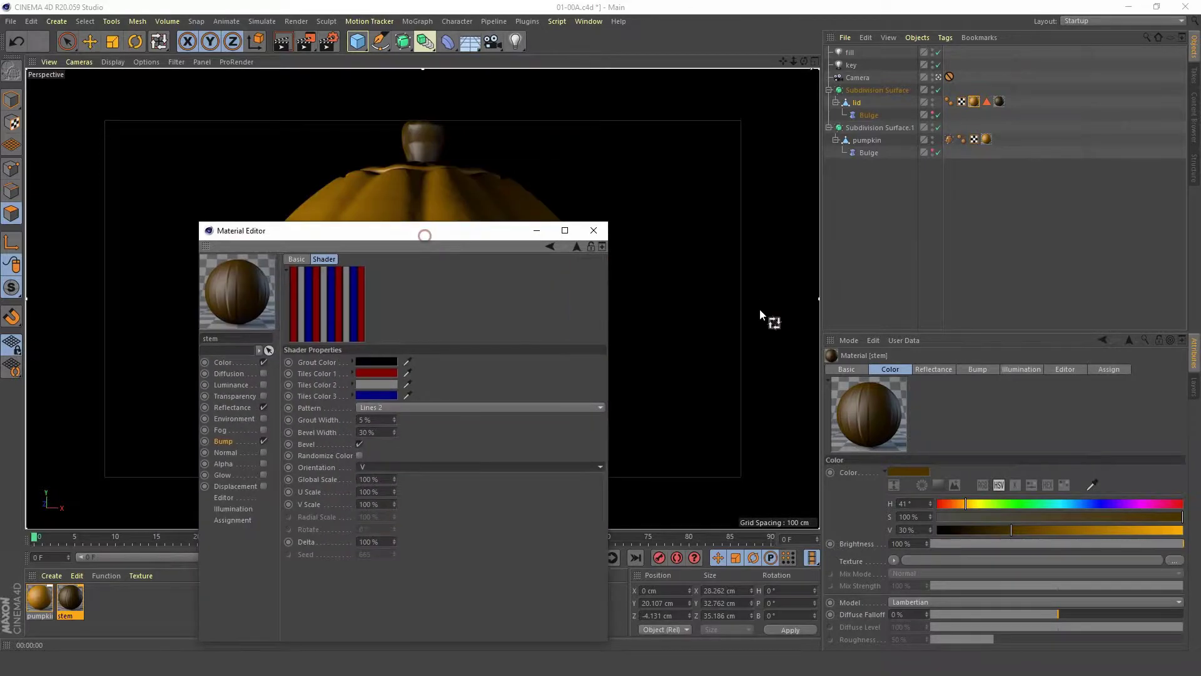
click(999, 102)
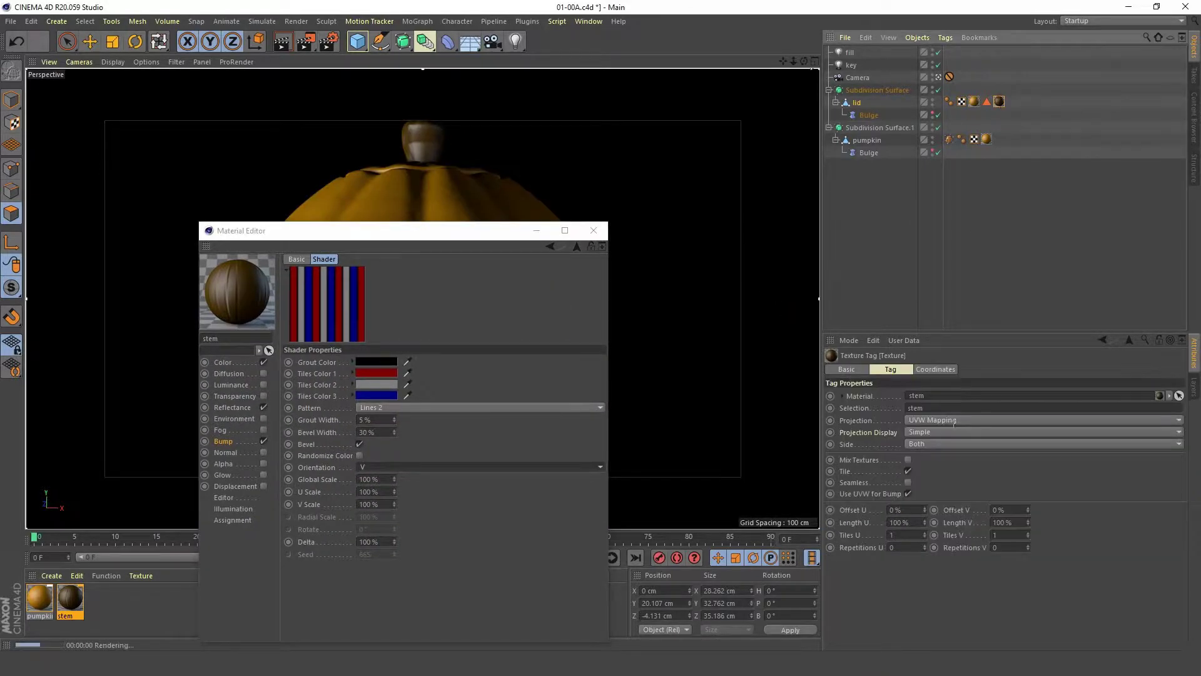
click(959, 410)
click(959, 420)
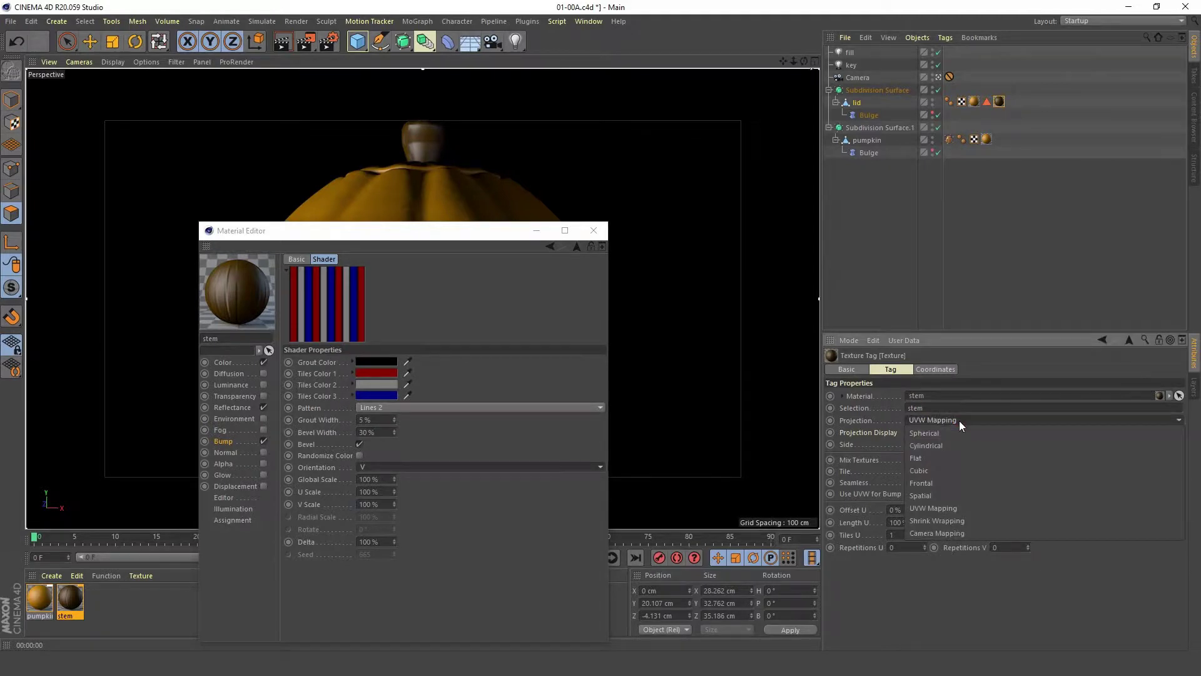
click(954, 446)
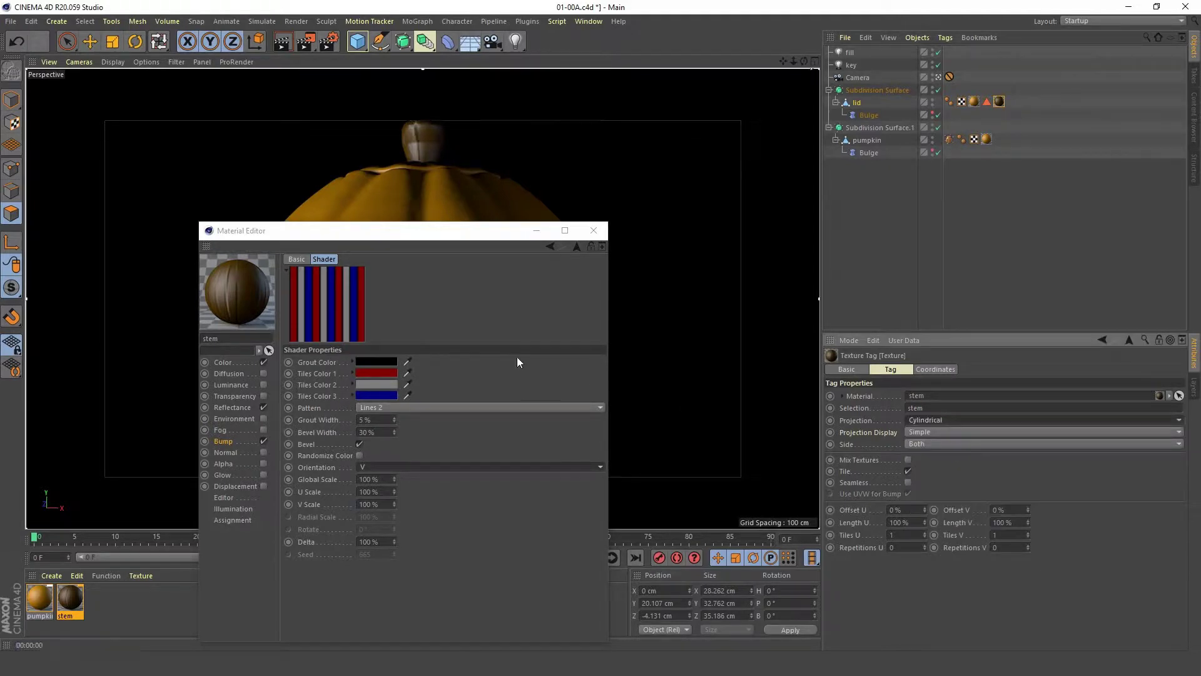
drag(475, 229, 934, 82)
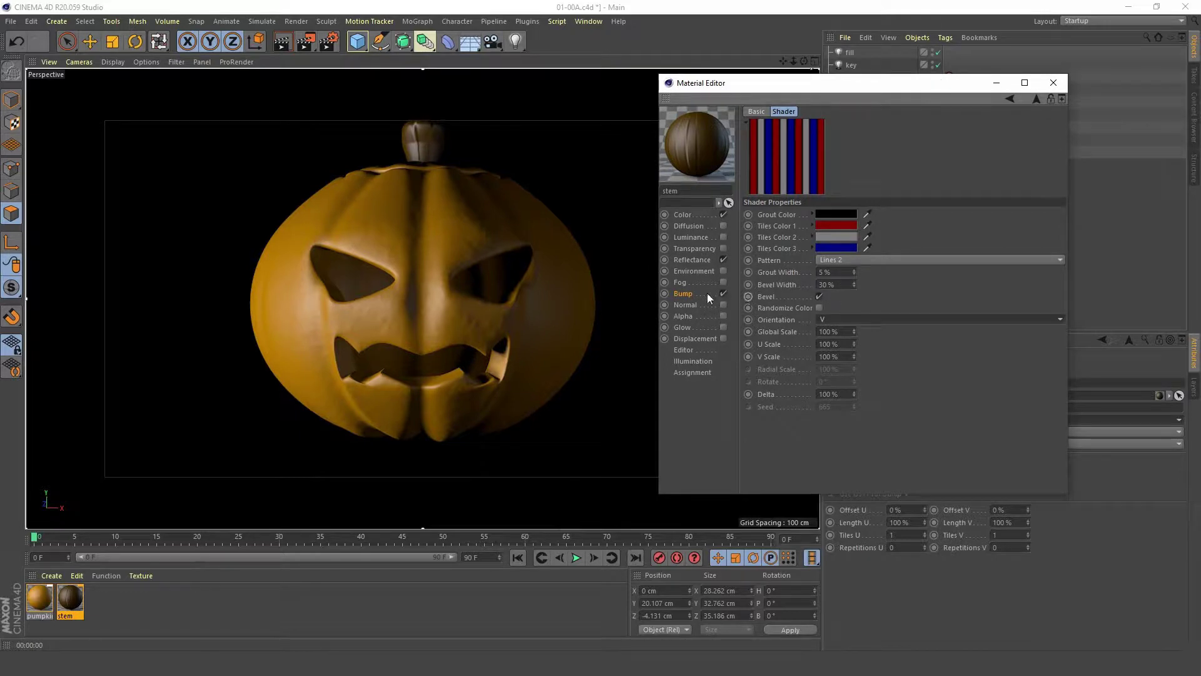
- Wrap the stem bump's Tiles texture in a Layer shader and add a Noise shader layer above the Tiles
click(681, 294)
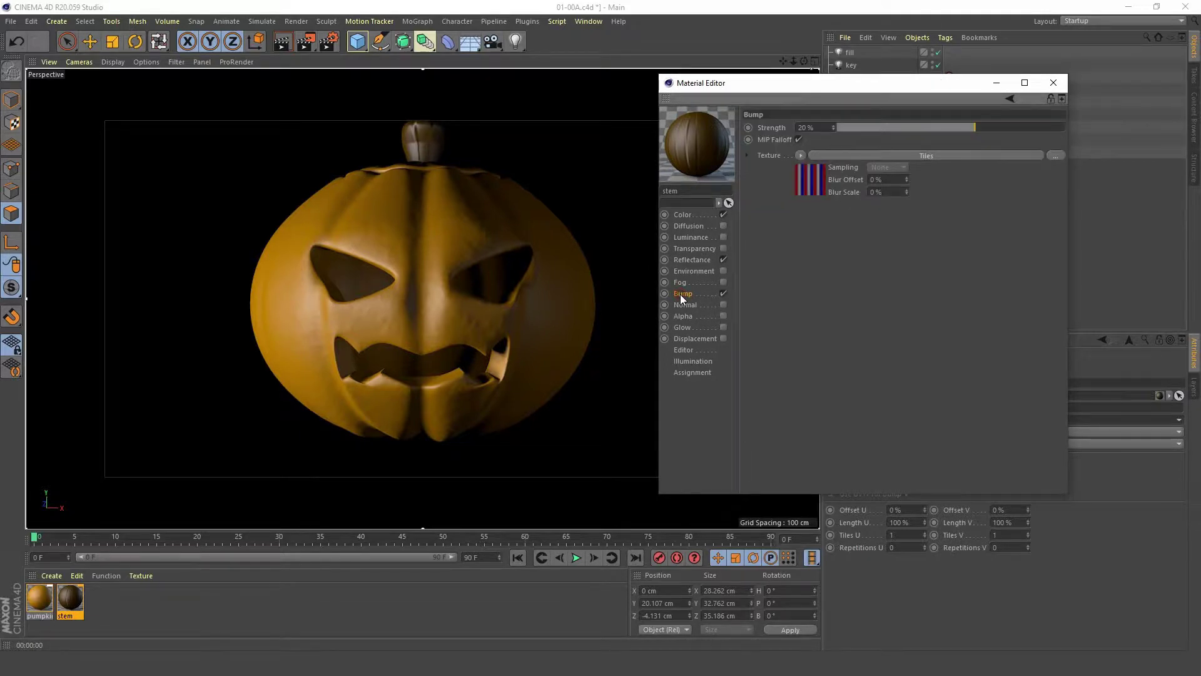
click(801, 155)
mouse_move(828, 251)
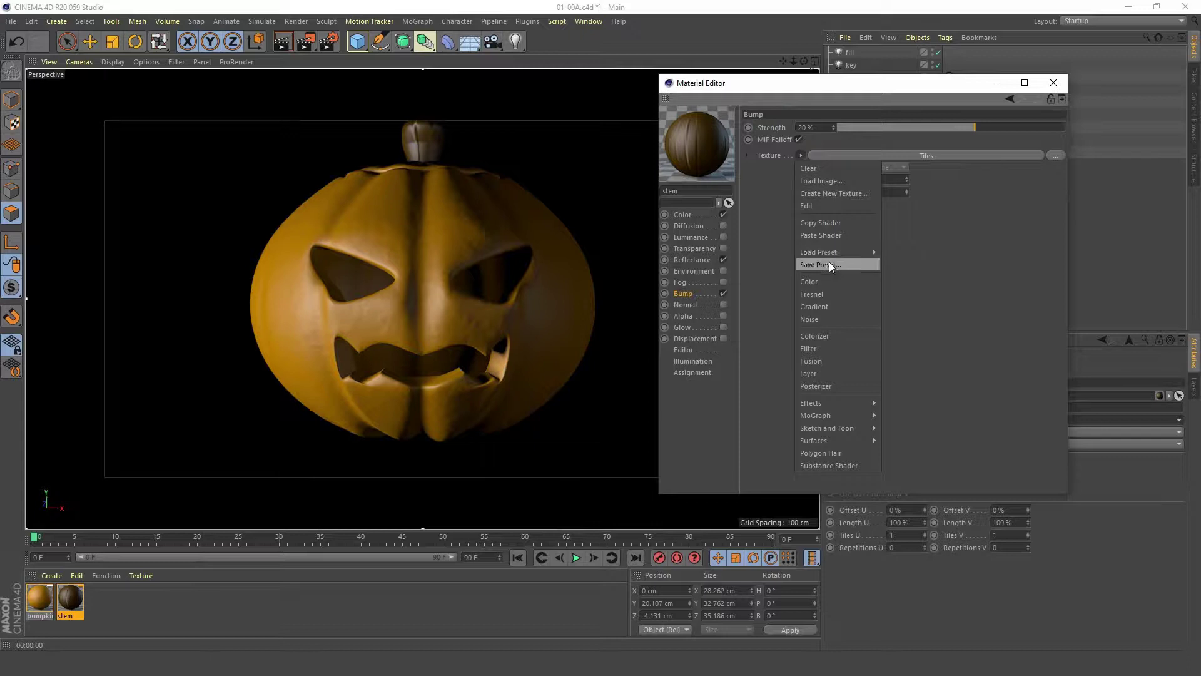
click(855, 375)
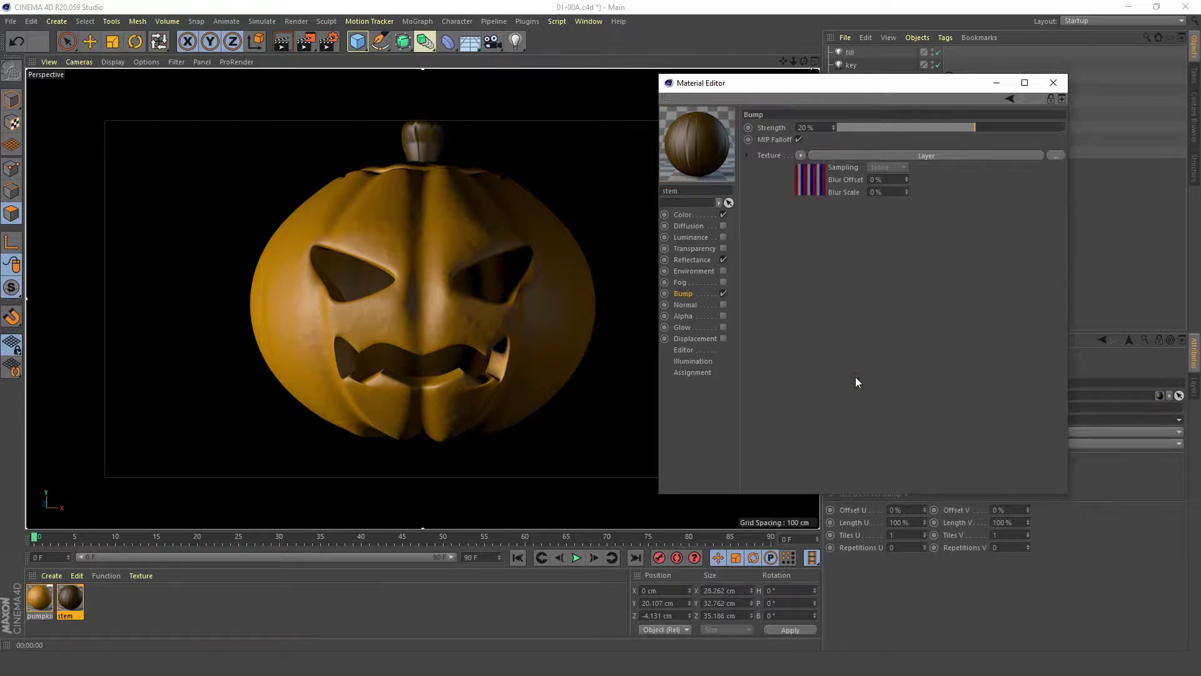
click(815, 180)
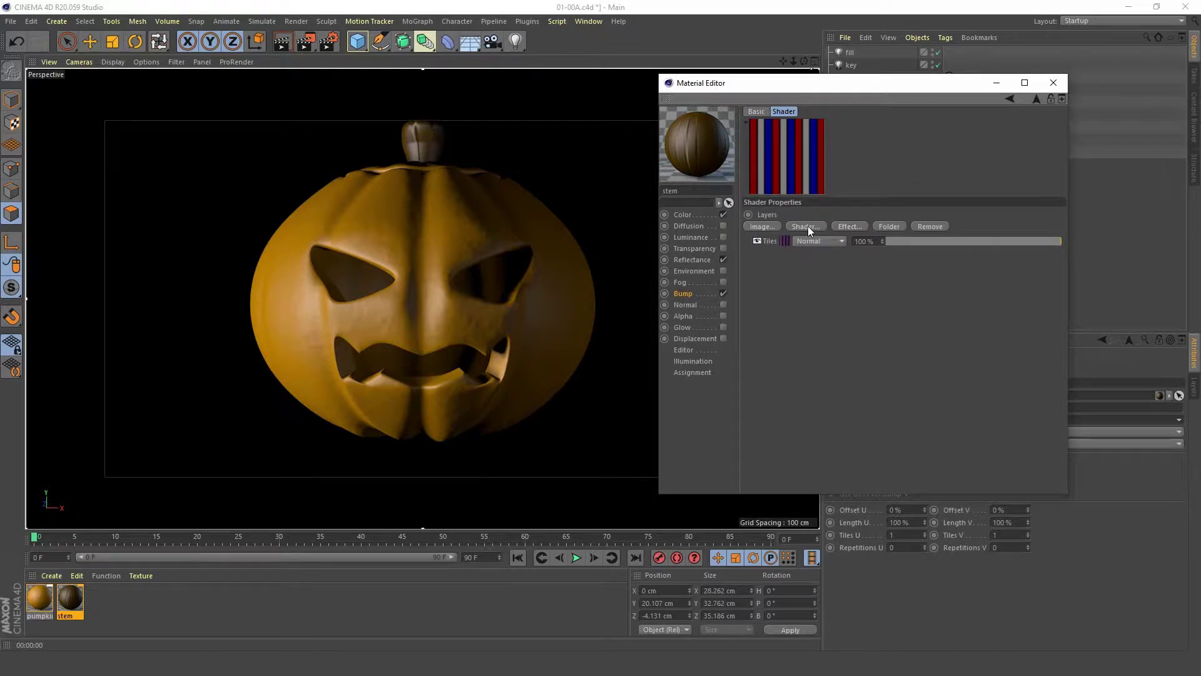
click(808, 226)
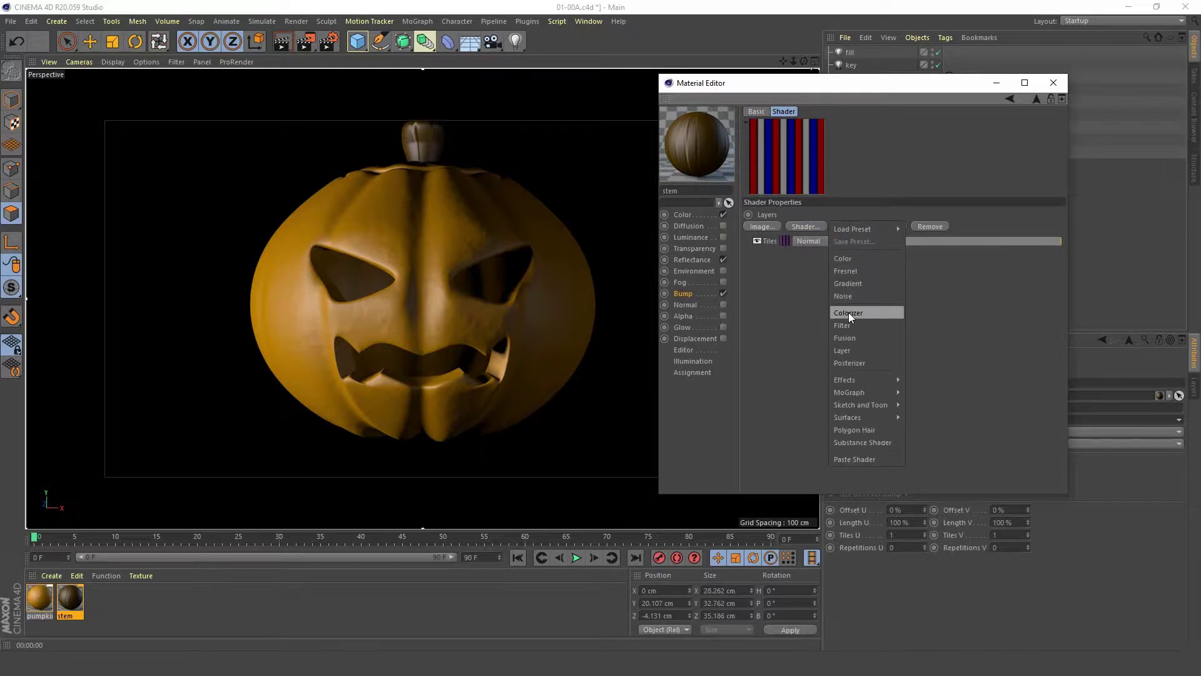
click(850, 296)
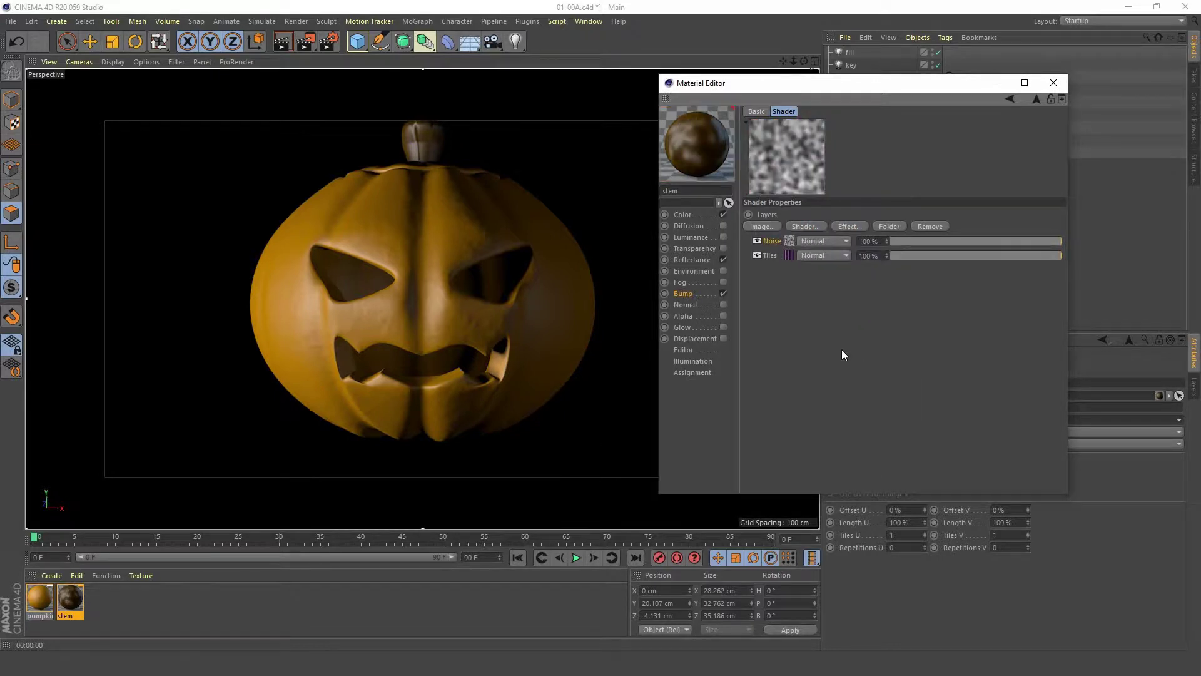
- Try global scales of 600% and 30% on the stem bump's Noise layer
click(793, 241)
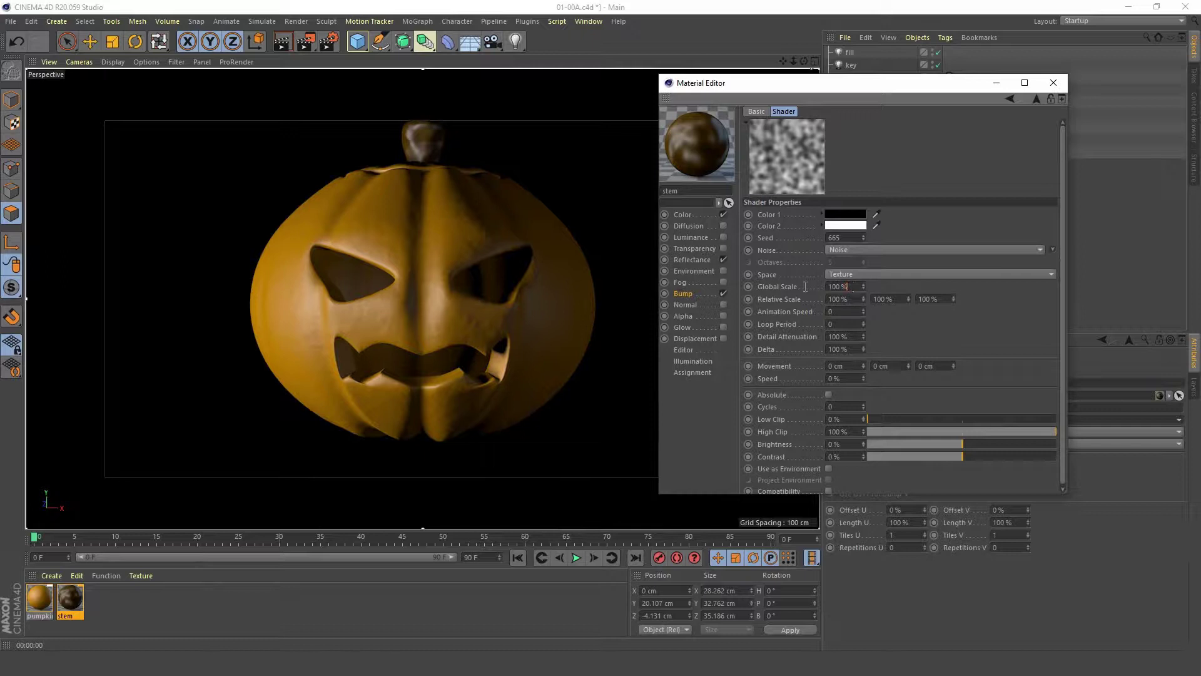
click(841, 287)
text(600)
key(Return)
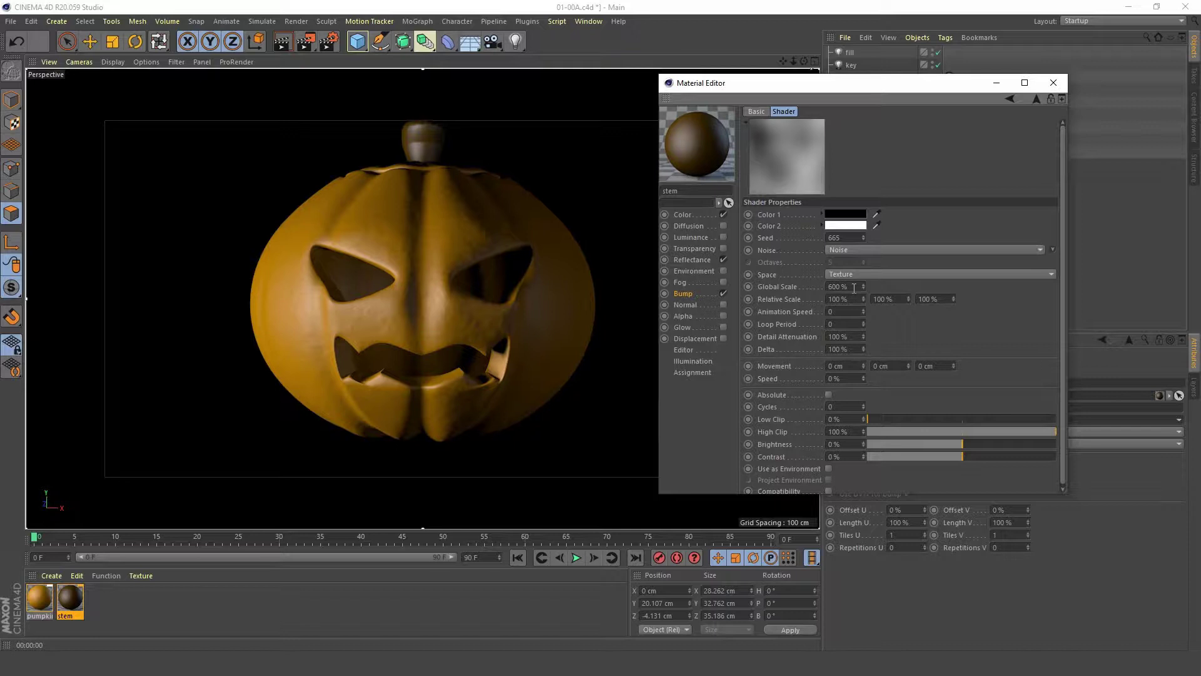
double_click(829, 286)
text(50)
key(Return)
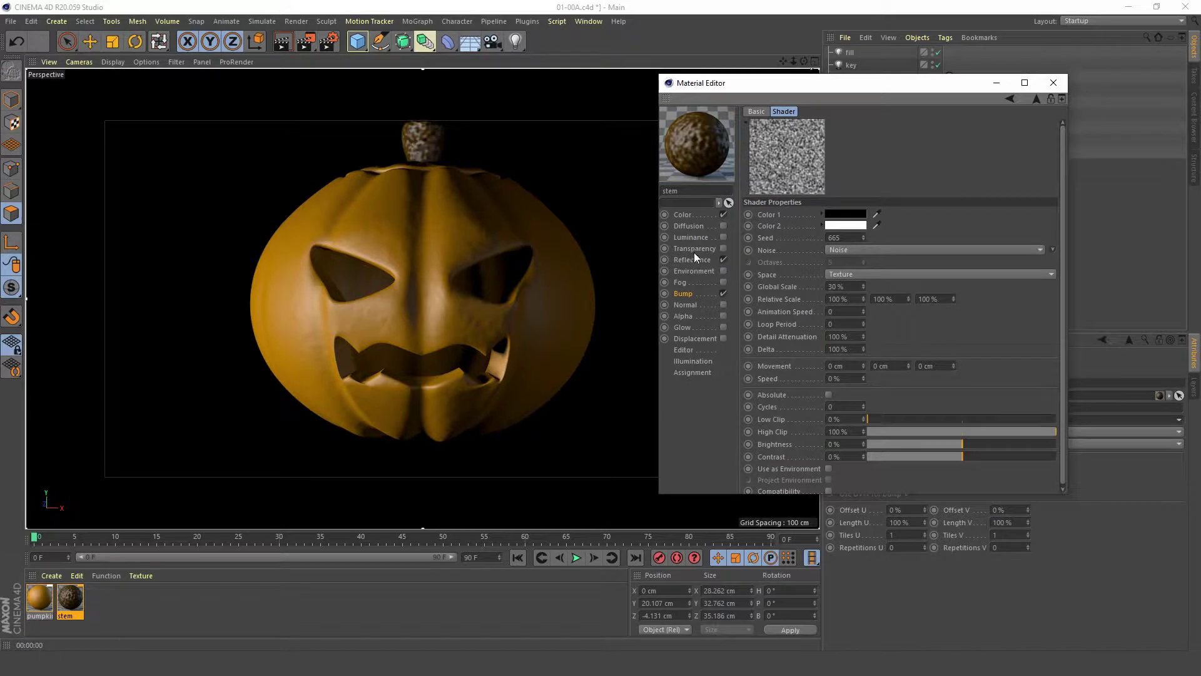
- Blend the Noise layer over the Tiles in Add mode at 40% strength
click(683, 293)
click(809, 185)
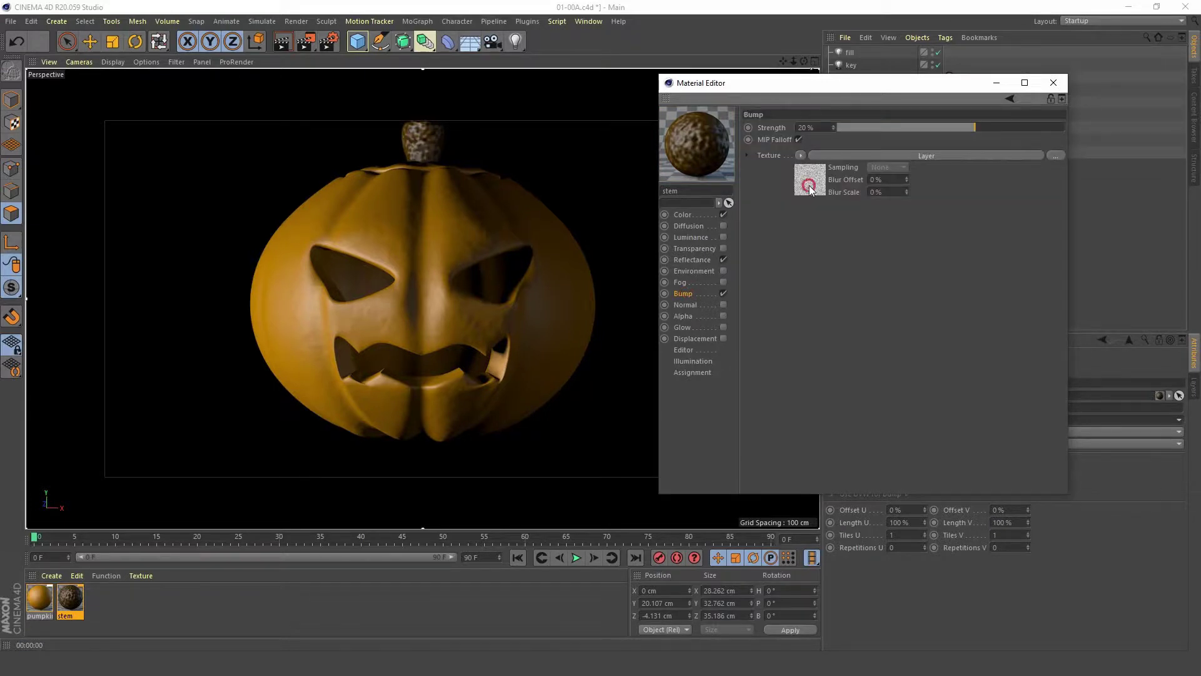
click(820, 241)
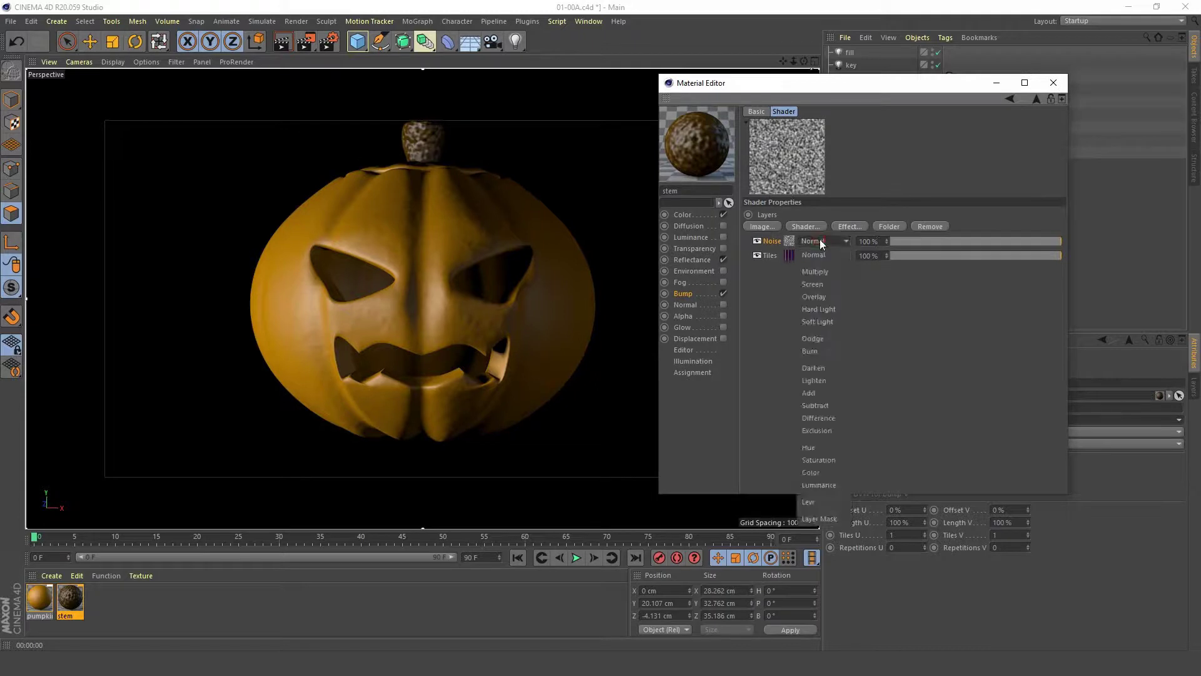
click(825, 392)
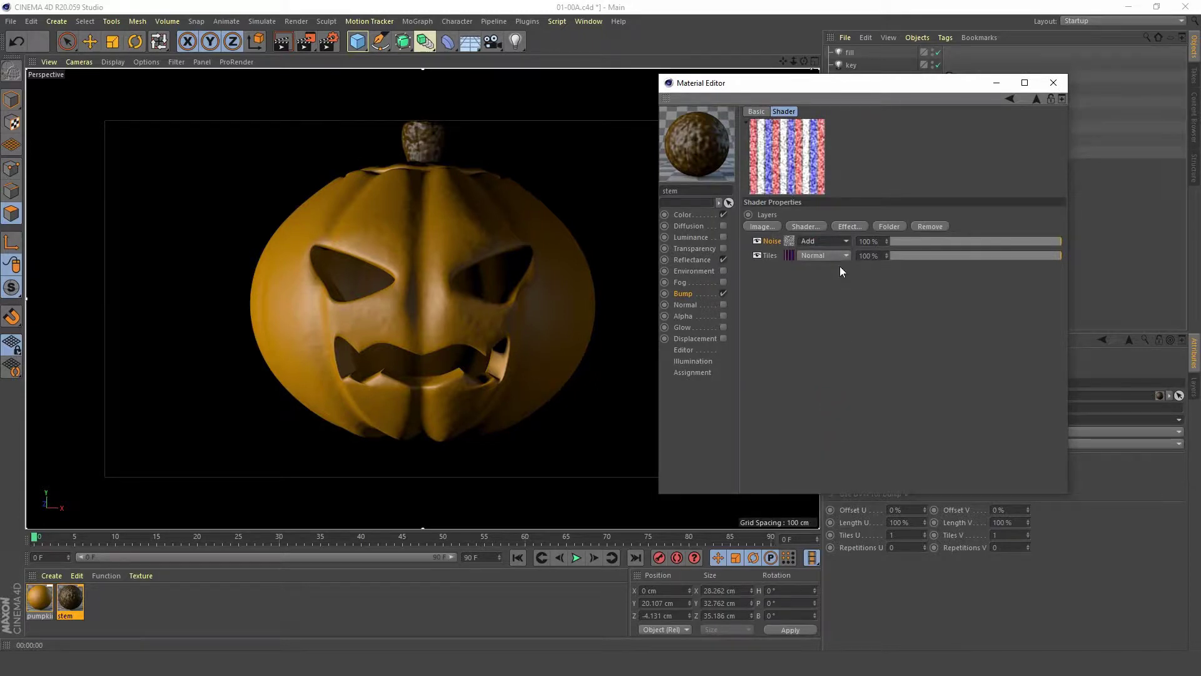
click(882, 241)
text(40)
key(Return)
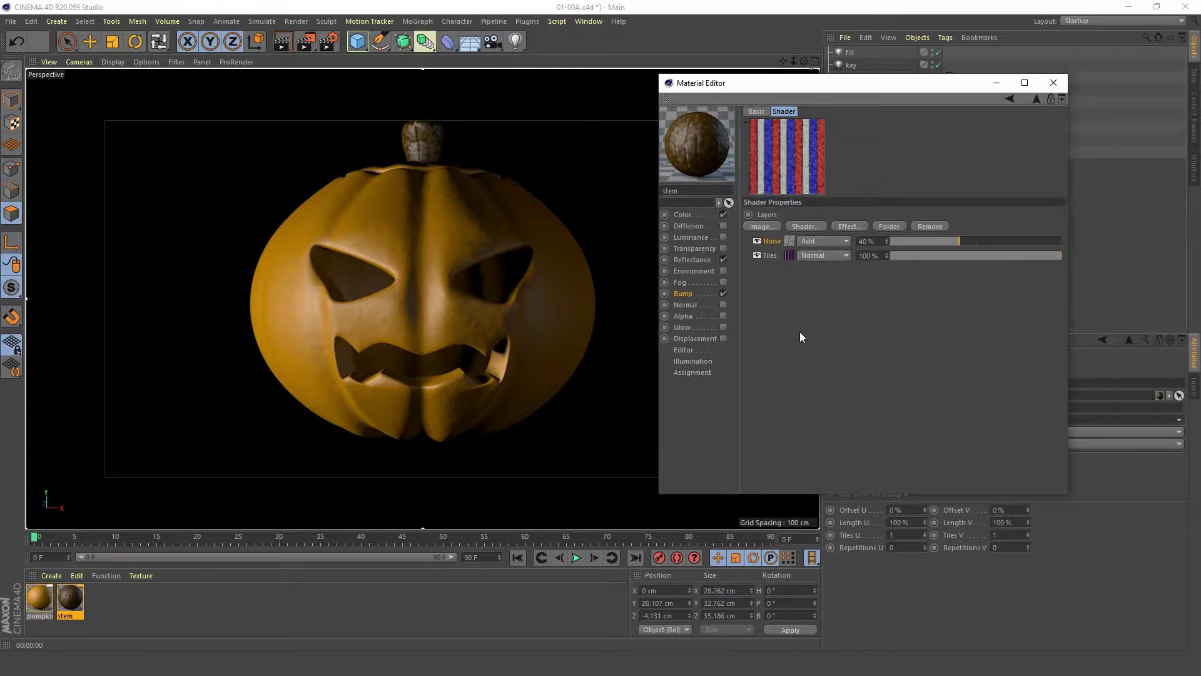
- Tune the Noise shader to -35% contrast, 50% global scale and 15% low clip
click(788, 241)
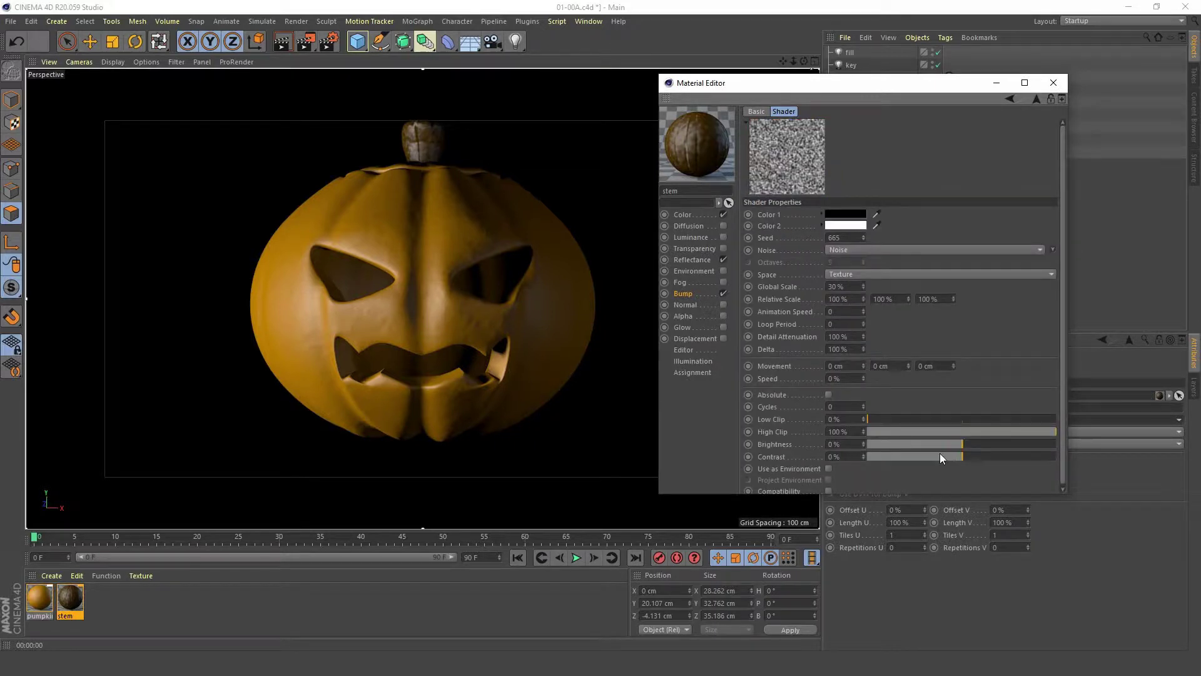
drag(939, 457, 929, 459)
click(841, 286)
text(100)
key(Return)
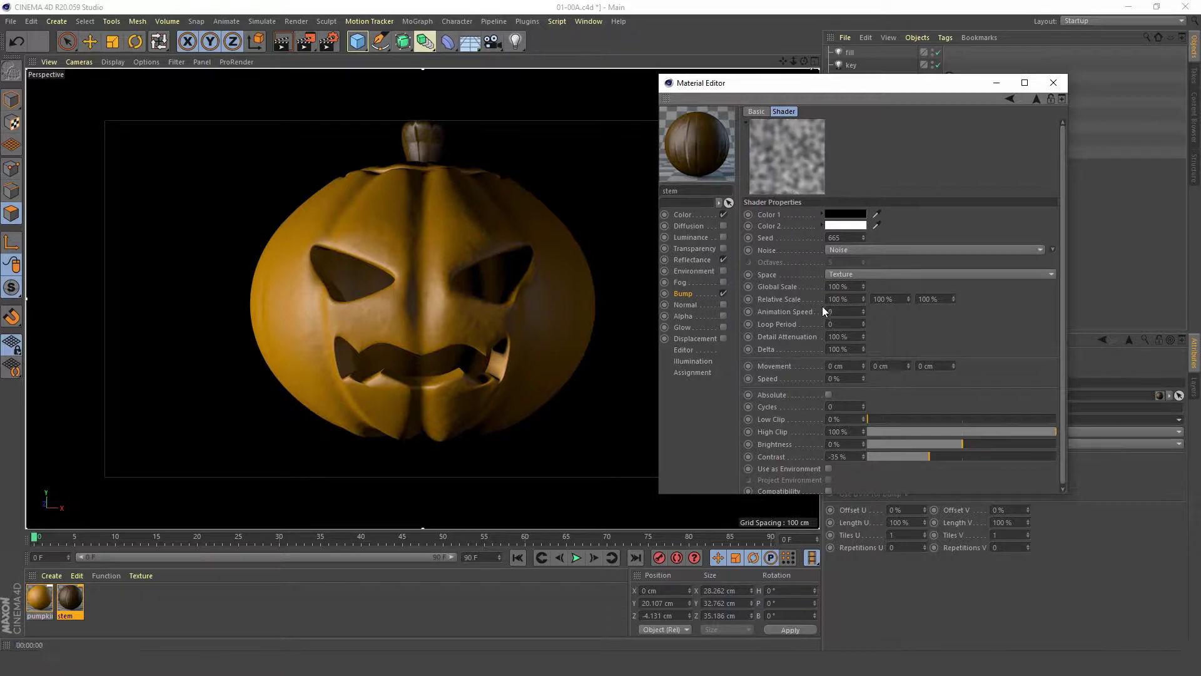
click(851, 286)
text(50)
key(Return)
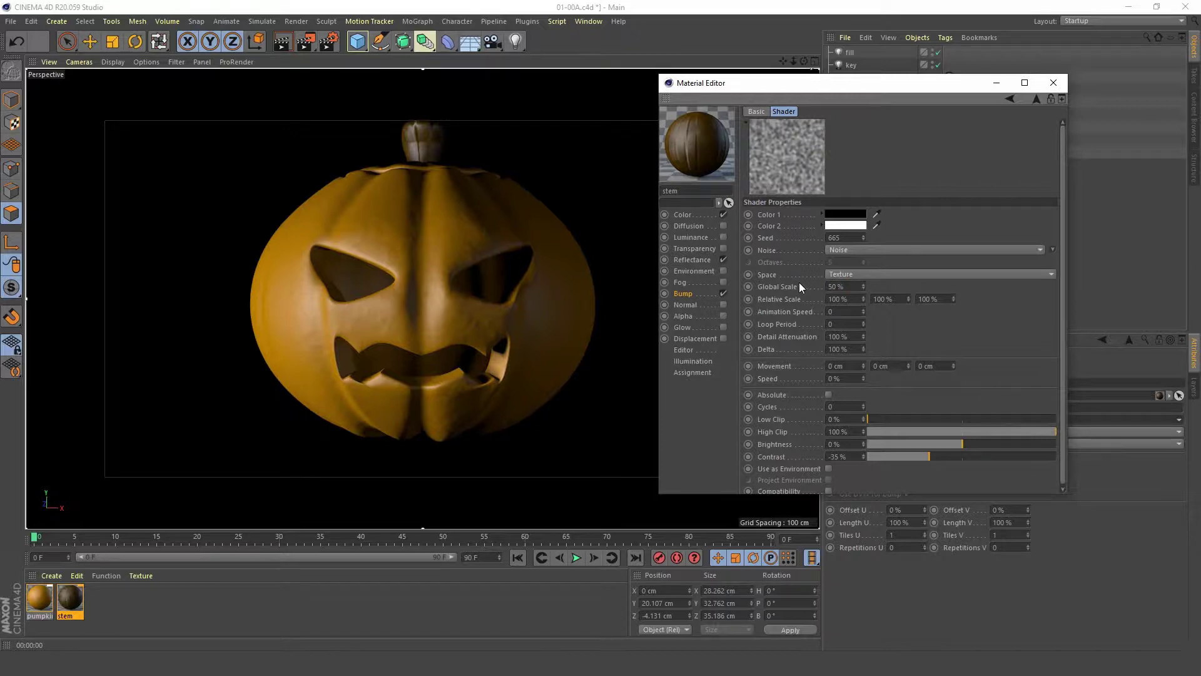
click(895, 418)
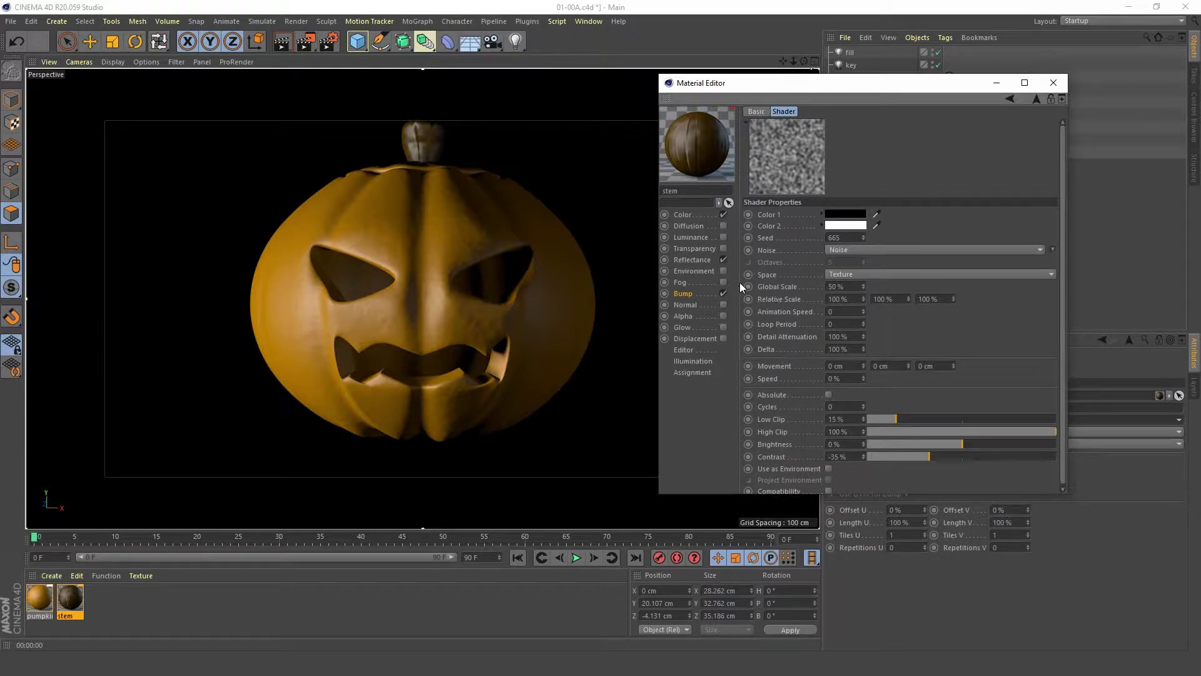
- Switch the Noise layer off and on to compare its effect on the stem bump, and close the Material Editor
click(684, 293)
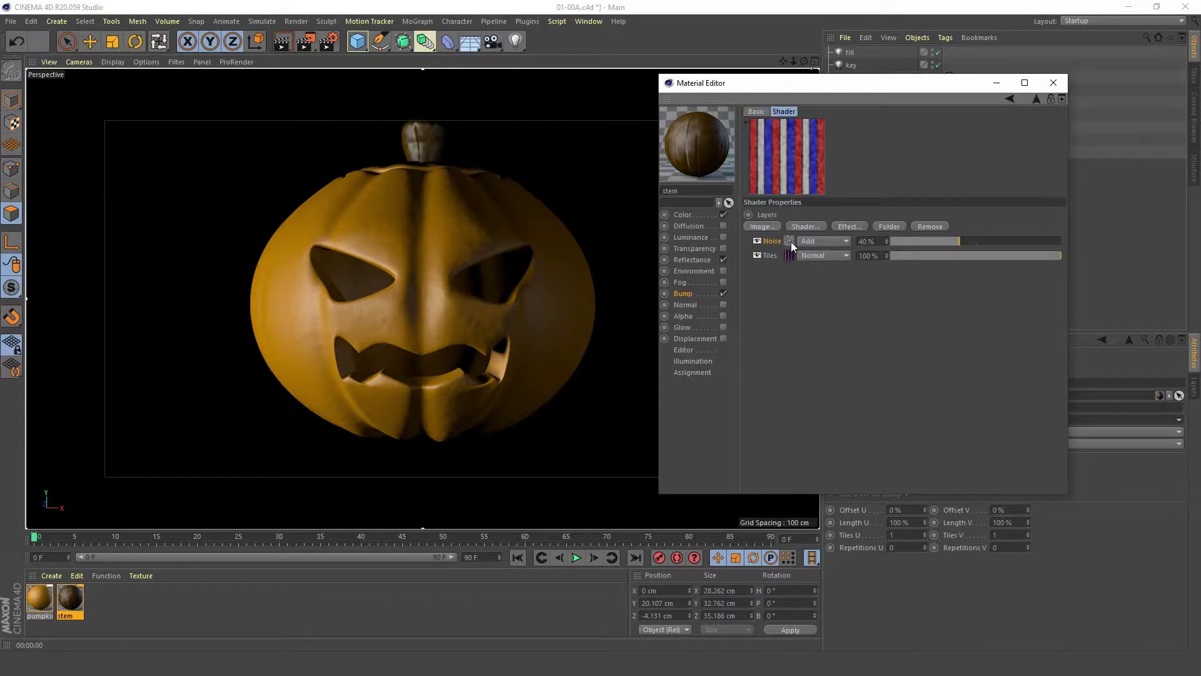
click(758, 240)
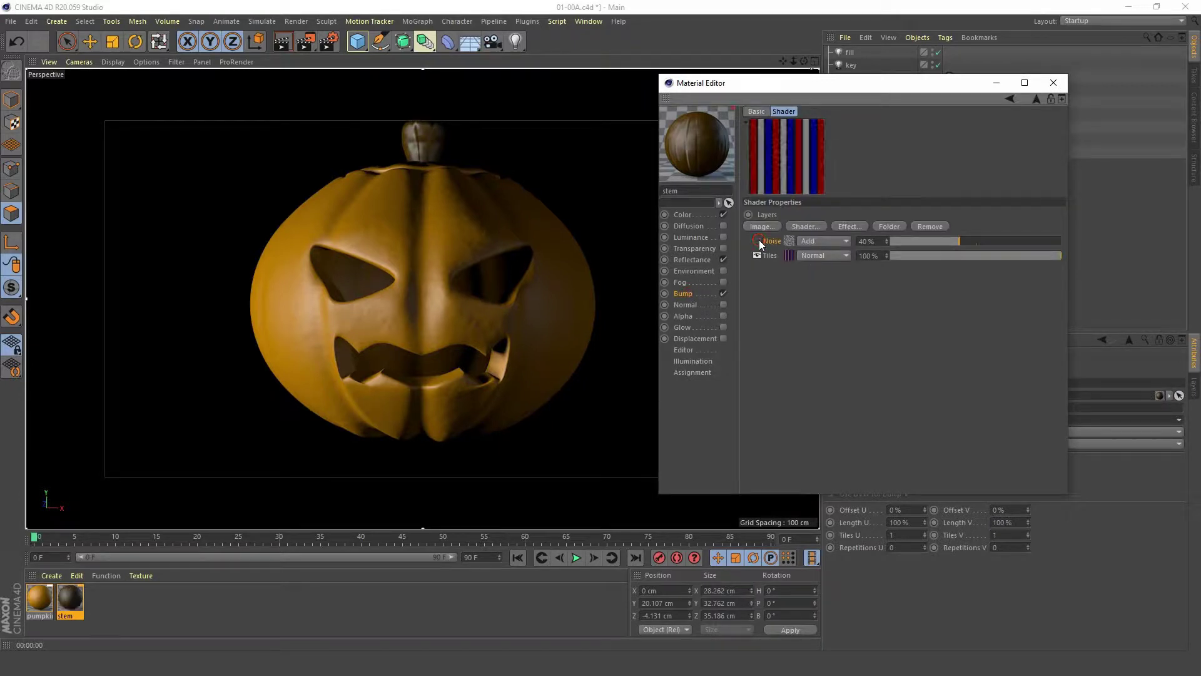
click(758, 241)
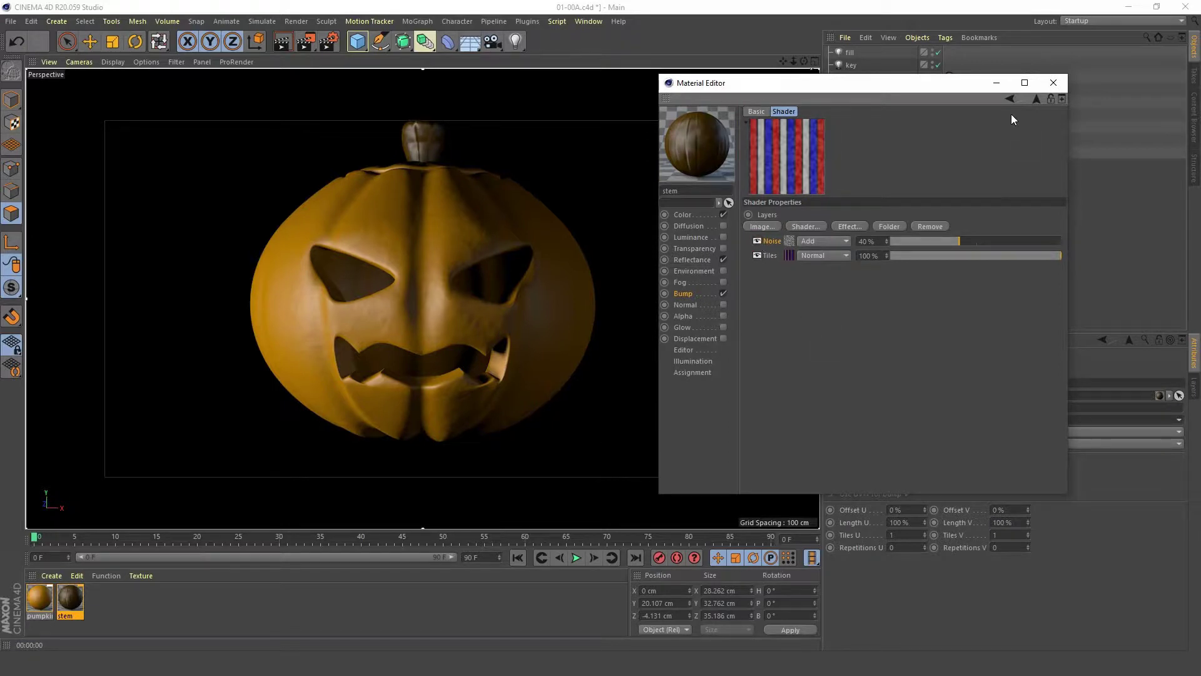
click(1054, 87)
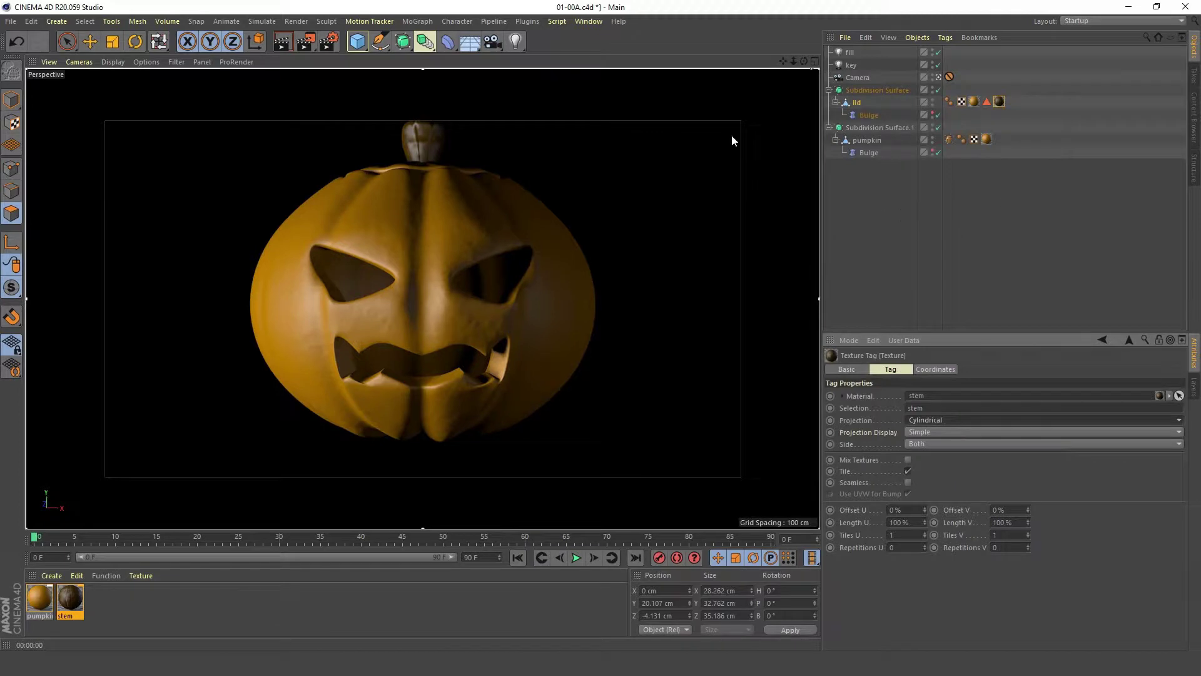
- Turn off the Interactive Render Region and leave the scene camera to view the carved face up close
click(307, 42)
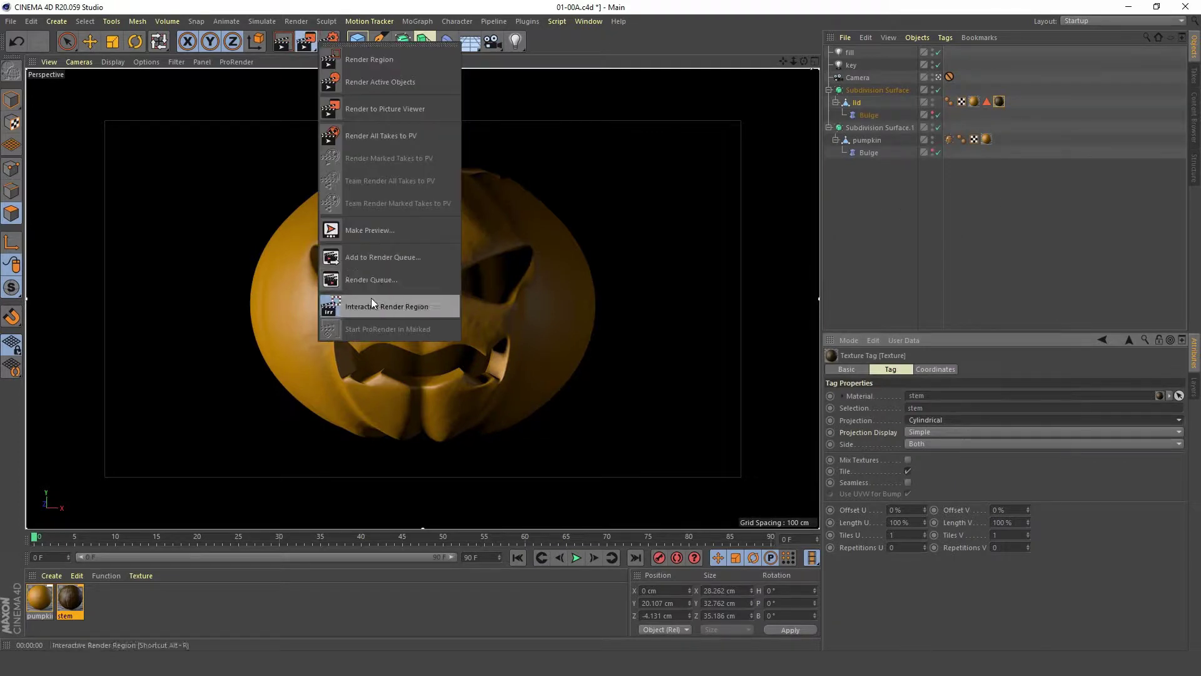
click(371, 299)
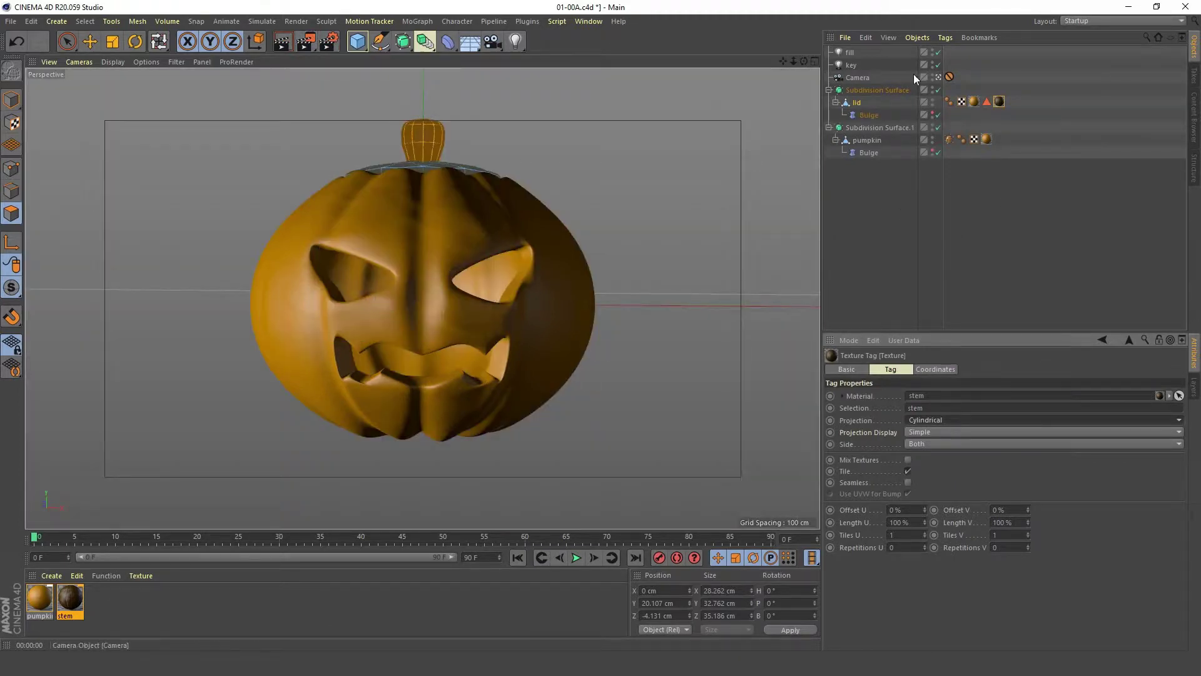
click(938, 79)
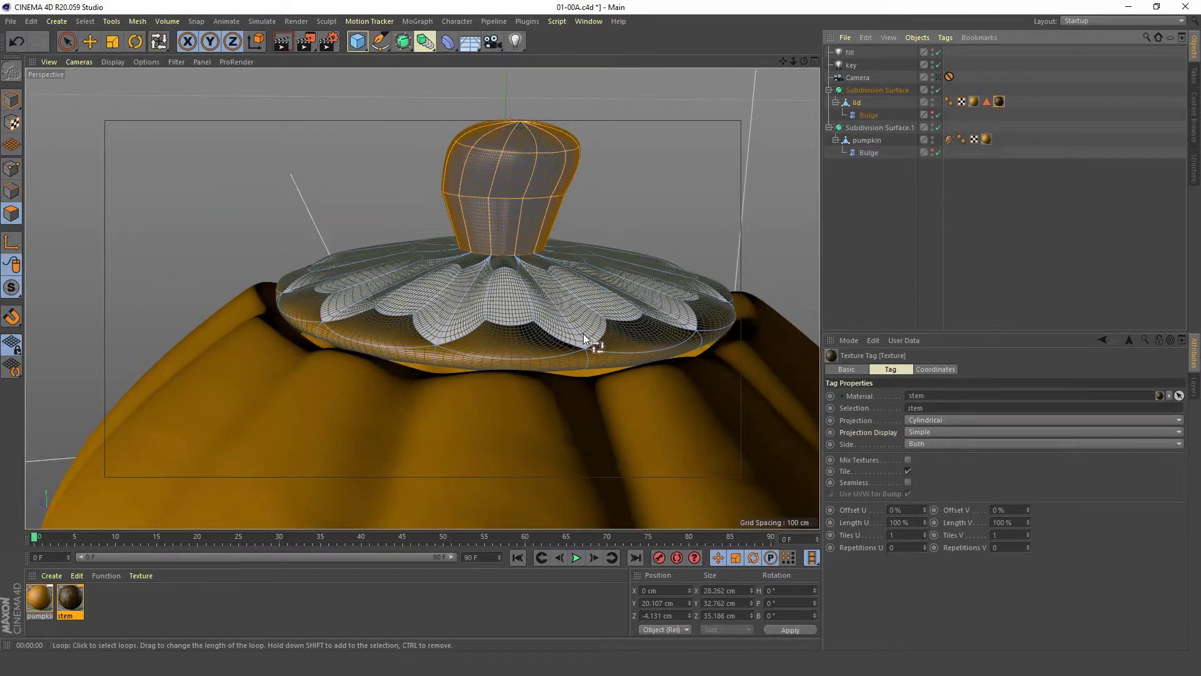
alt+right_drag(578, 339, 493, 403)
alt+drag(493, 403, 527, 277)
alt+right_drag(528, 273, 542, 235)
alt+drag(542, 235, 547, 246)
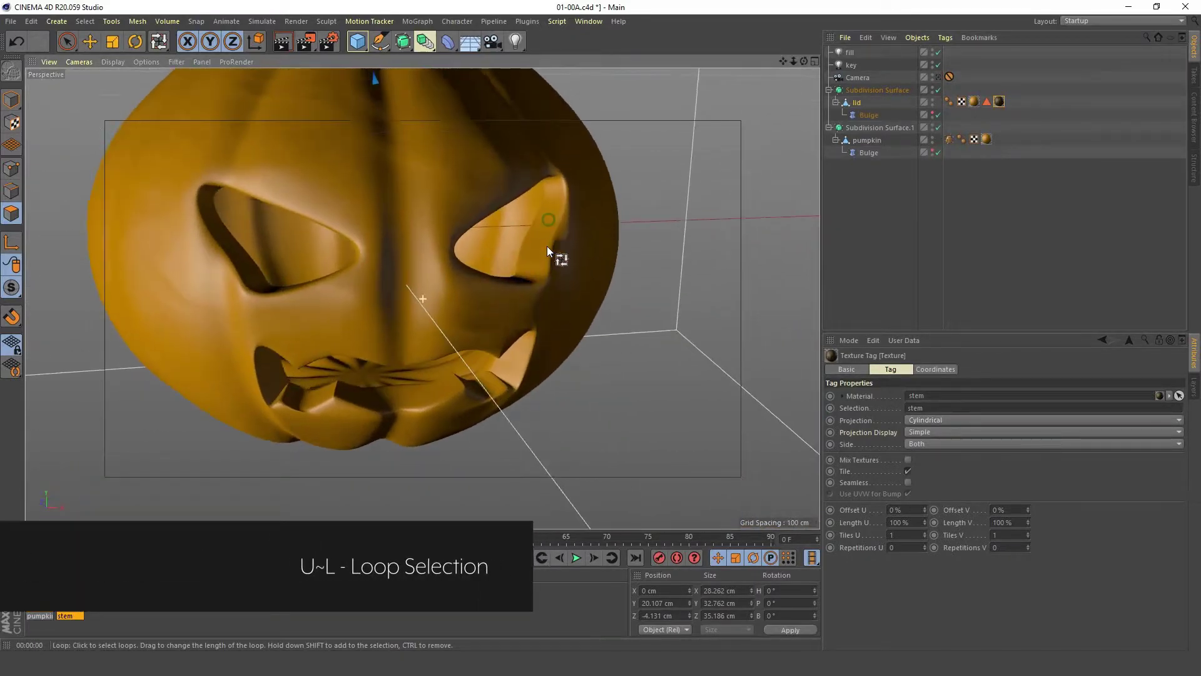
alt+middle_drag(546, 245, 536, 296)
- Activate Loop Selection on the pumpkin's polygons and add the inner wall loop of the eye cut-out on the red-axis side to the selection
click(865, 140)
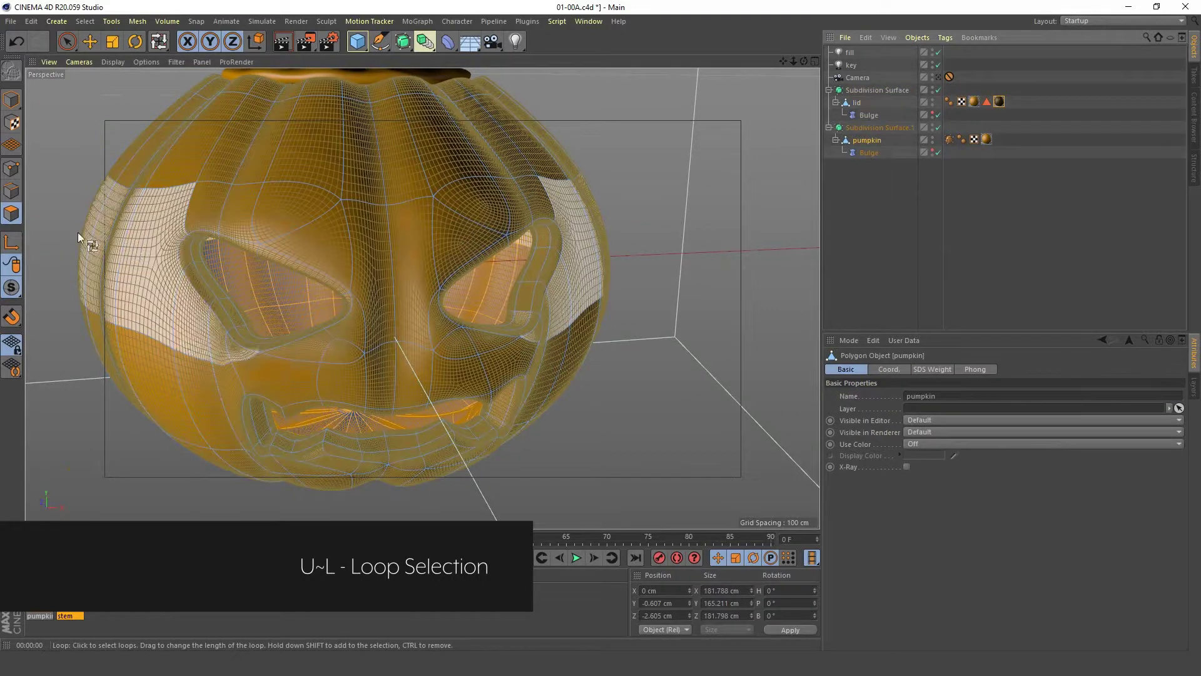
click(12, 213)
key(u)
key(l)
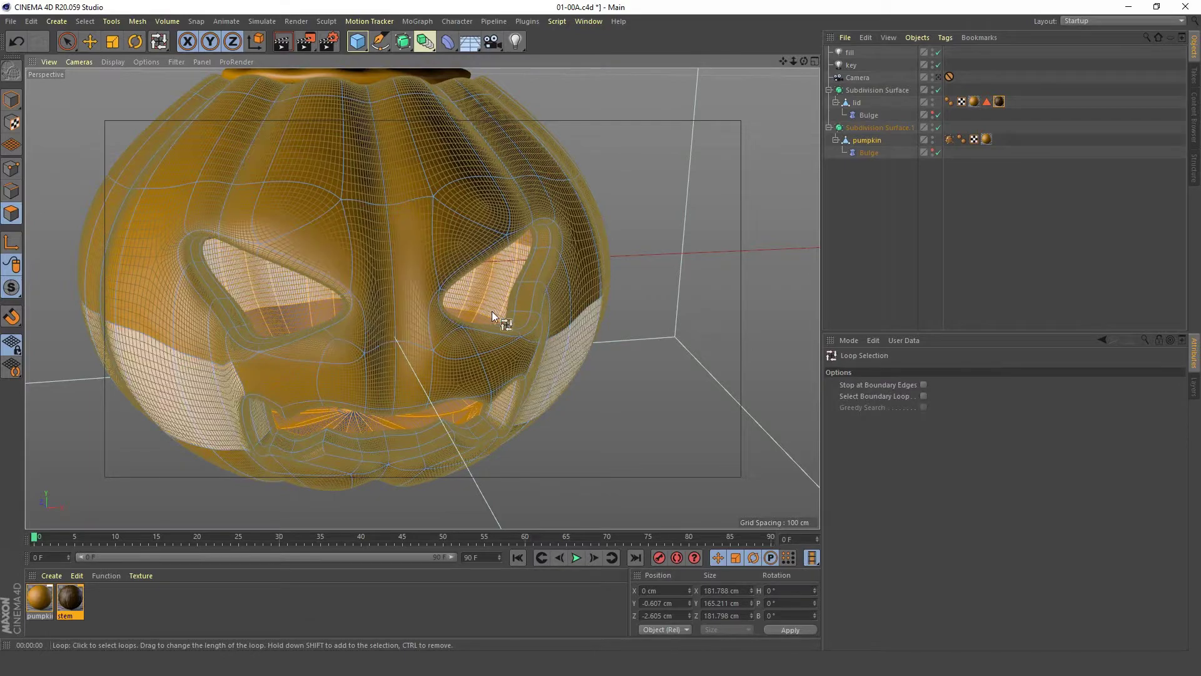
alt+drag(516, 307, 524, 299)
scroll(529, 288, up, 5)
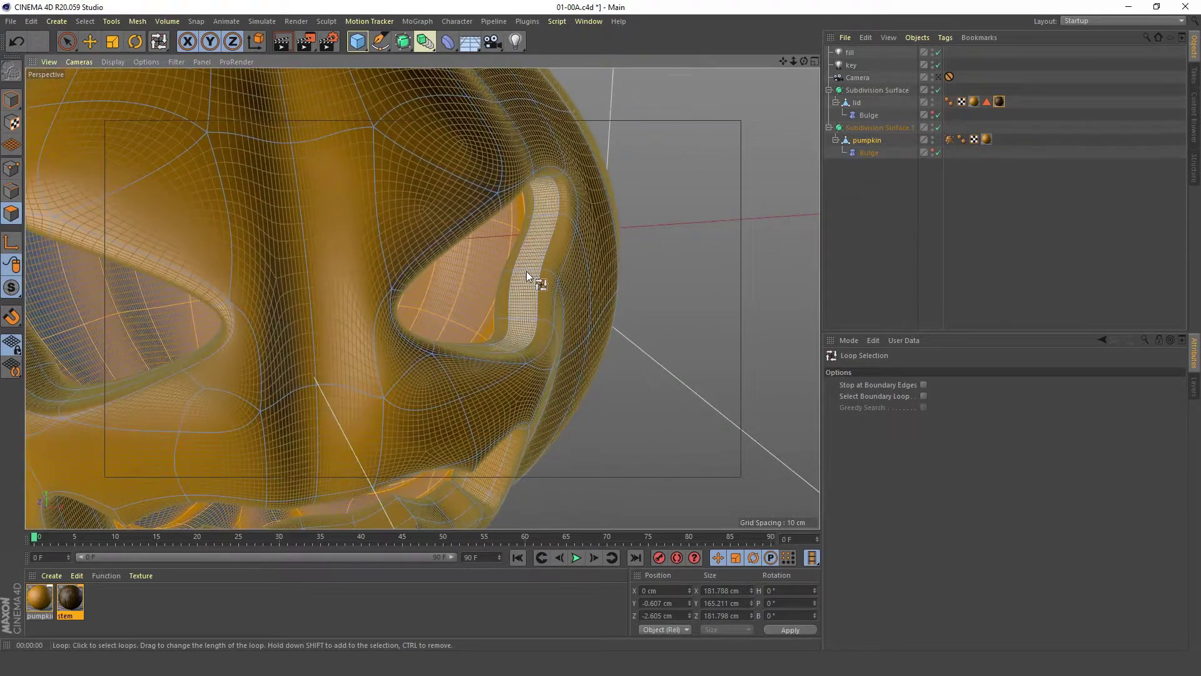
scroll(509, 276, down, 6)
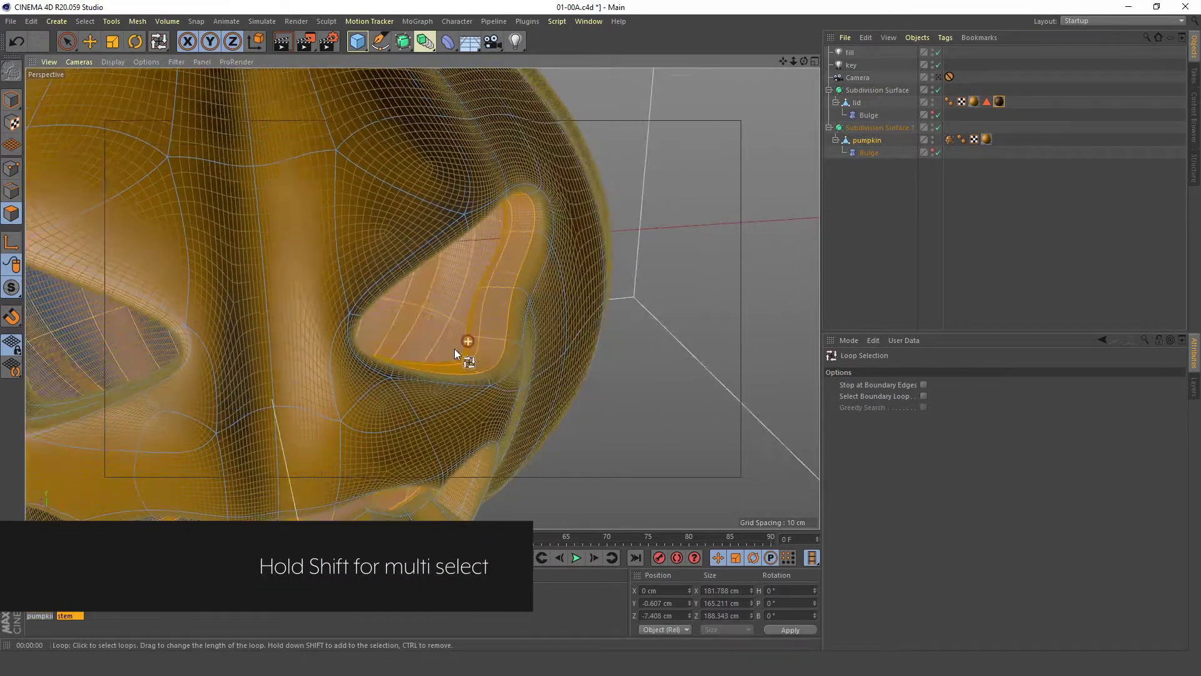
- Add the inner wall loop of the opposite eye cut-out to the polygon selection
mouse_move(478, 332)
alt+mouse_down()
mouse_move(340, 335)
mouse_move(307, 317)
mouse_move(336, 325)
alt+mouse_up()
scroll(337, 300, up, 3)
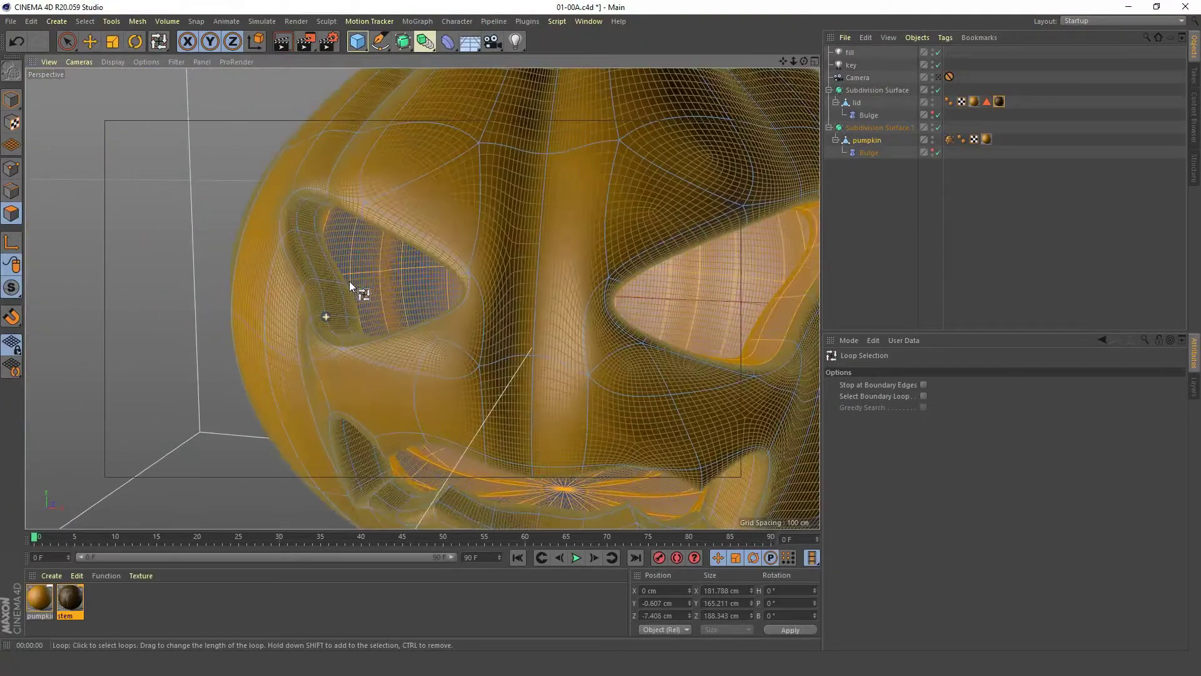
click(333, 285)
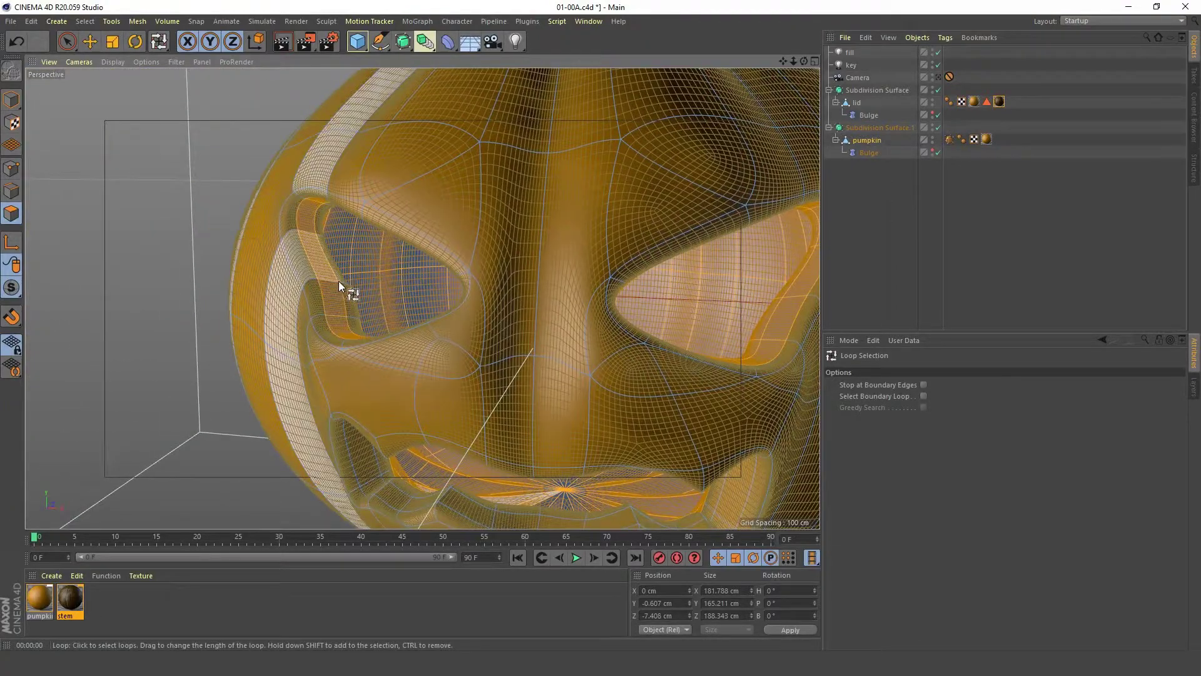
scroll(344, 284, up, 5)
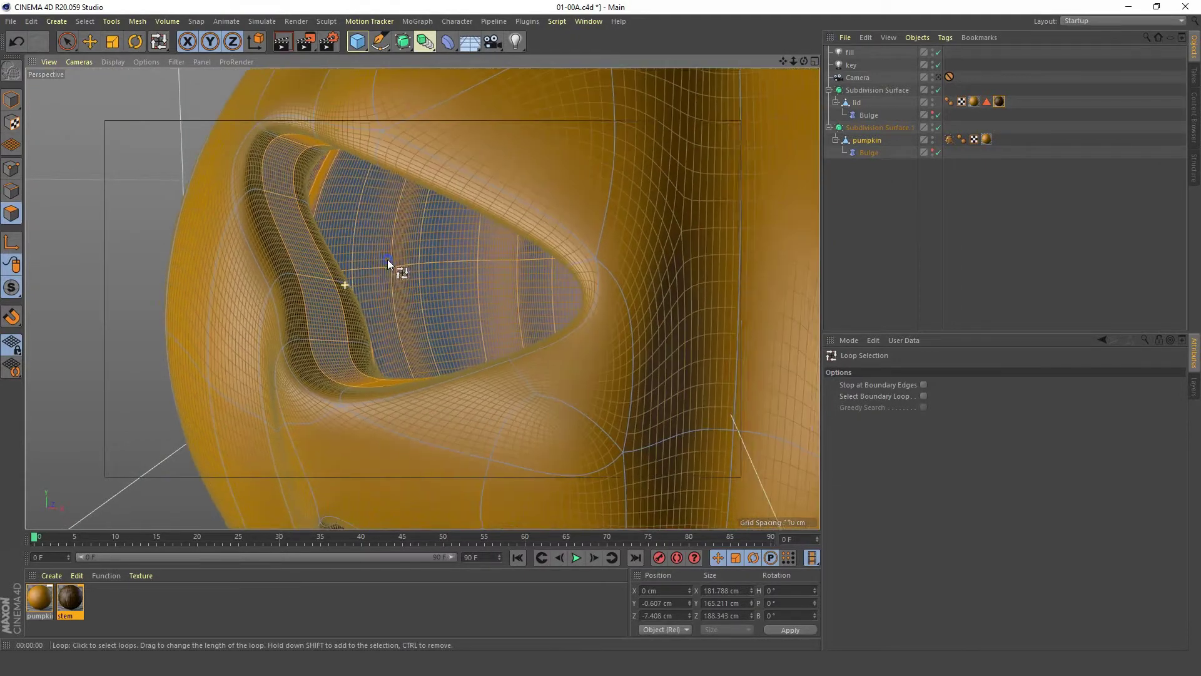
scroll(350, 283, down, 6)
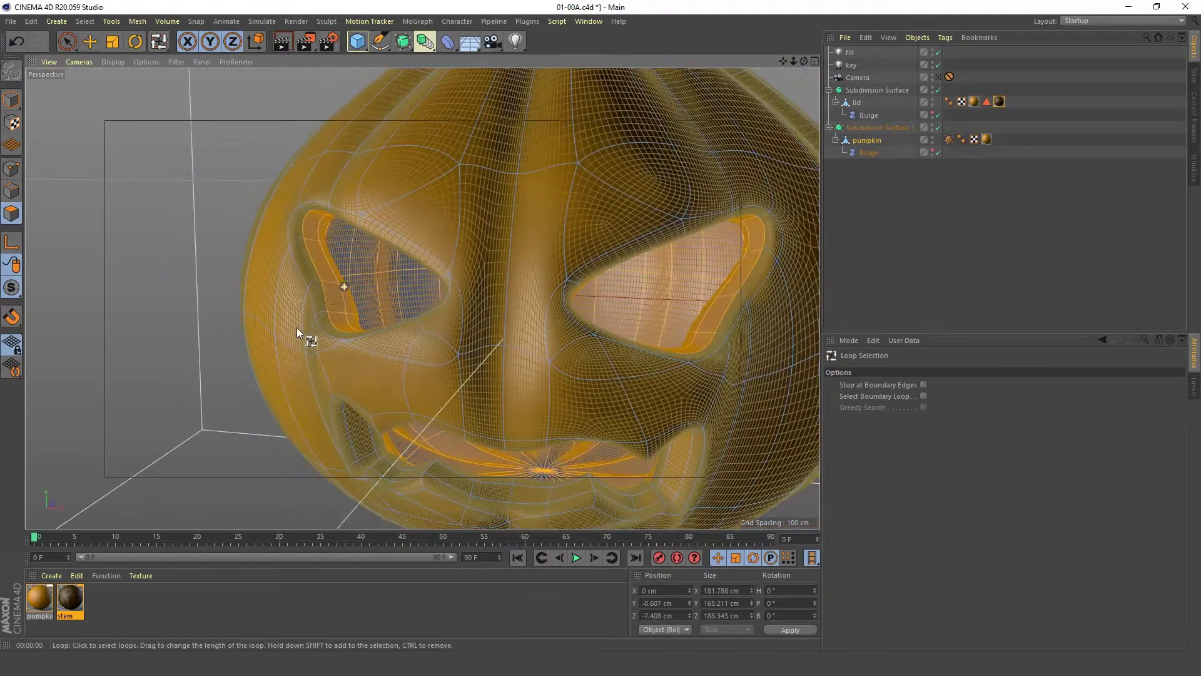
- Add the polygon loop along the inner wall of the mouth cut-out to the selection
alt+drag(355, 250, 555, 329)
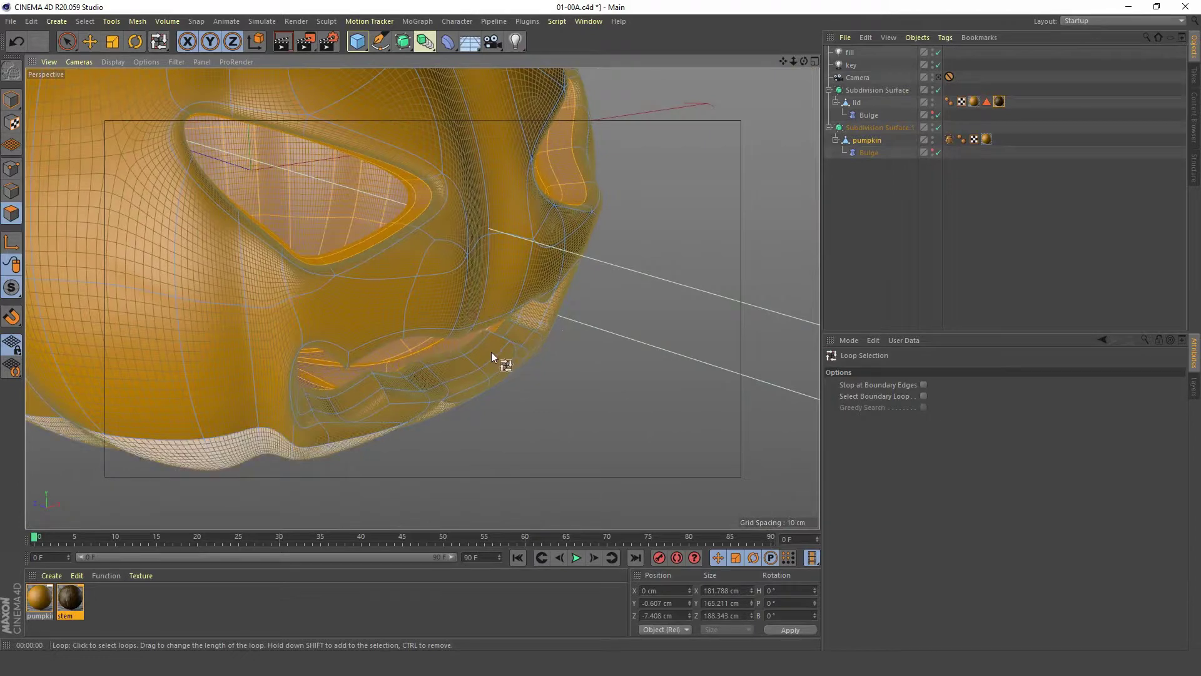
scroll(500, 338, up, 3)
alt+right_drag(531, 305, 542, 288)
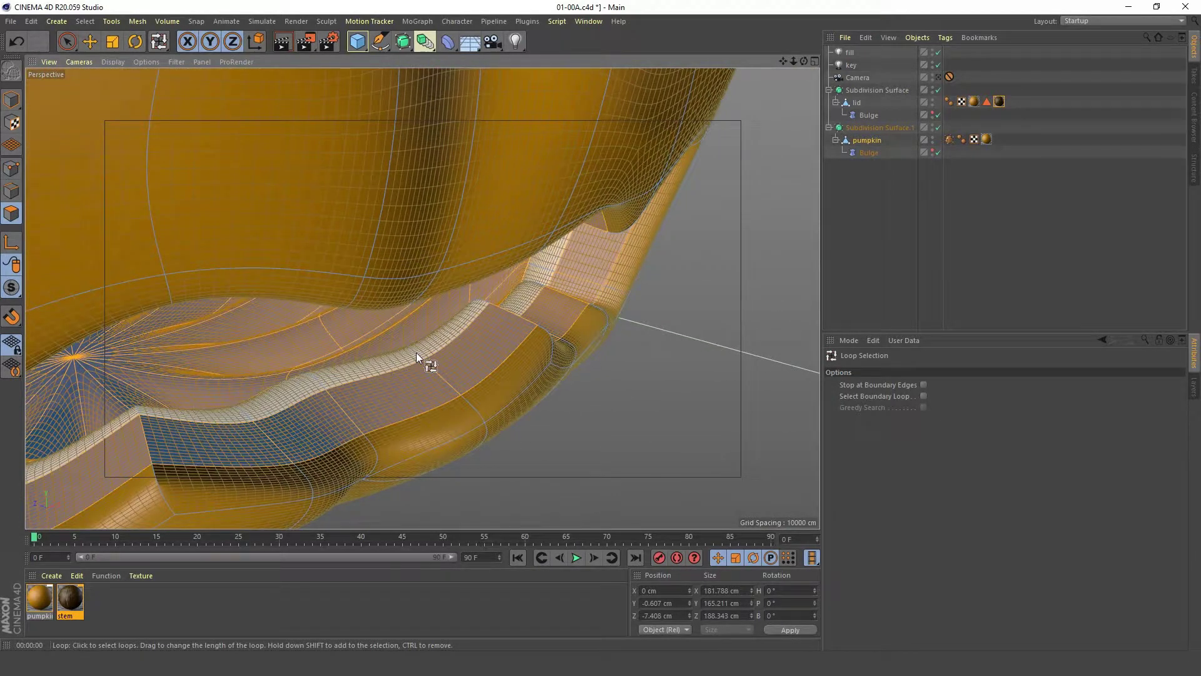
scroll(415, 351, down, 6)
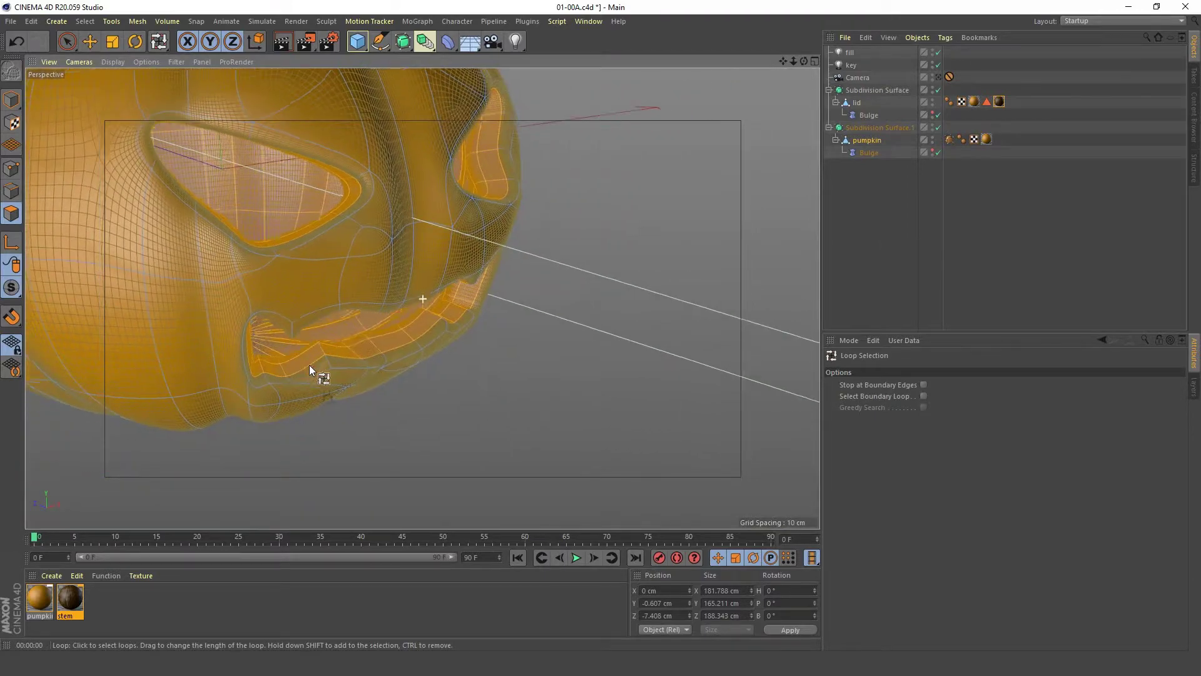
- Bring the view inside the pumpkin through the mouth and set the viewport navigation to Camera Mode
alt+drag(309, 366, 363, 325)
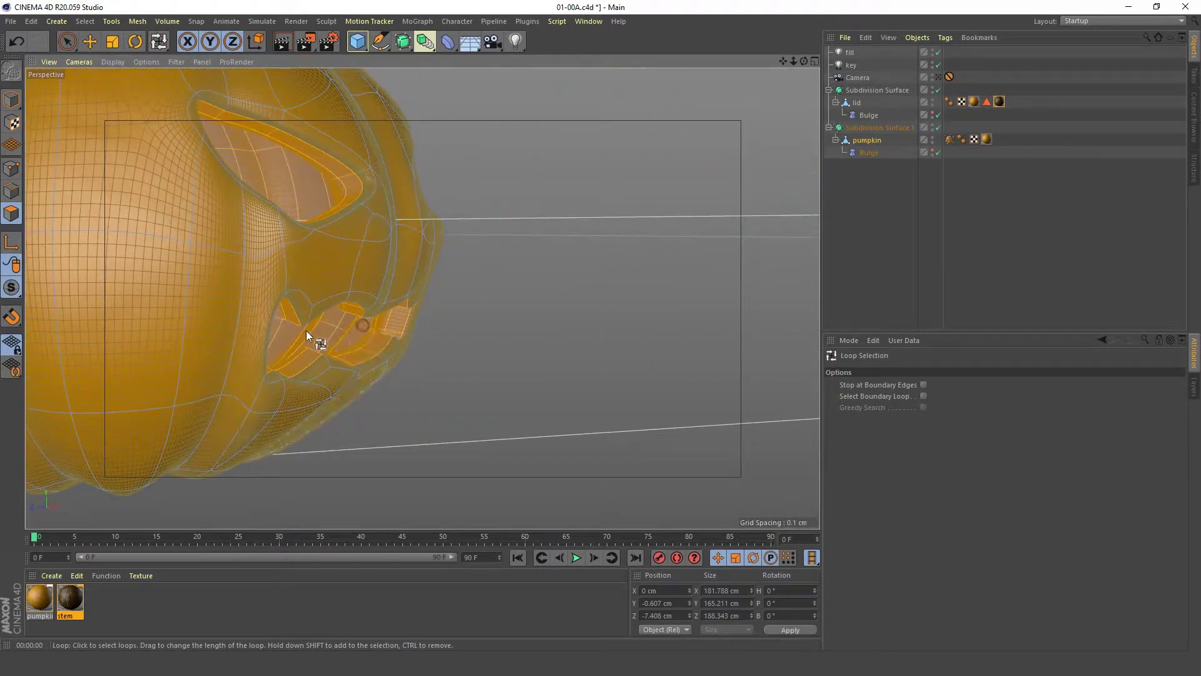
alt+right_drag(306, 330, 456, 246)
mouse_move(289, 333)
alt+mouse_down()
mouse_move(338, 375)
mouse_move(289, 371)
mouse_move(530, 313)
mouse_move(180, 328)
mouse_move(306, 320)
alt+mouse_up()
mouse_move(338, 308)
alt+right_down()
mouse_move(238, 350)
mouse_move(538, 205)
mouse_move(722, 148)
alt+right_up()
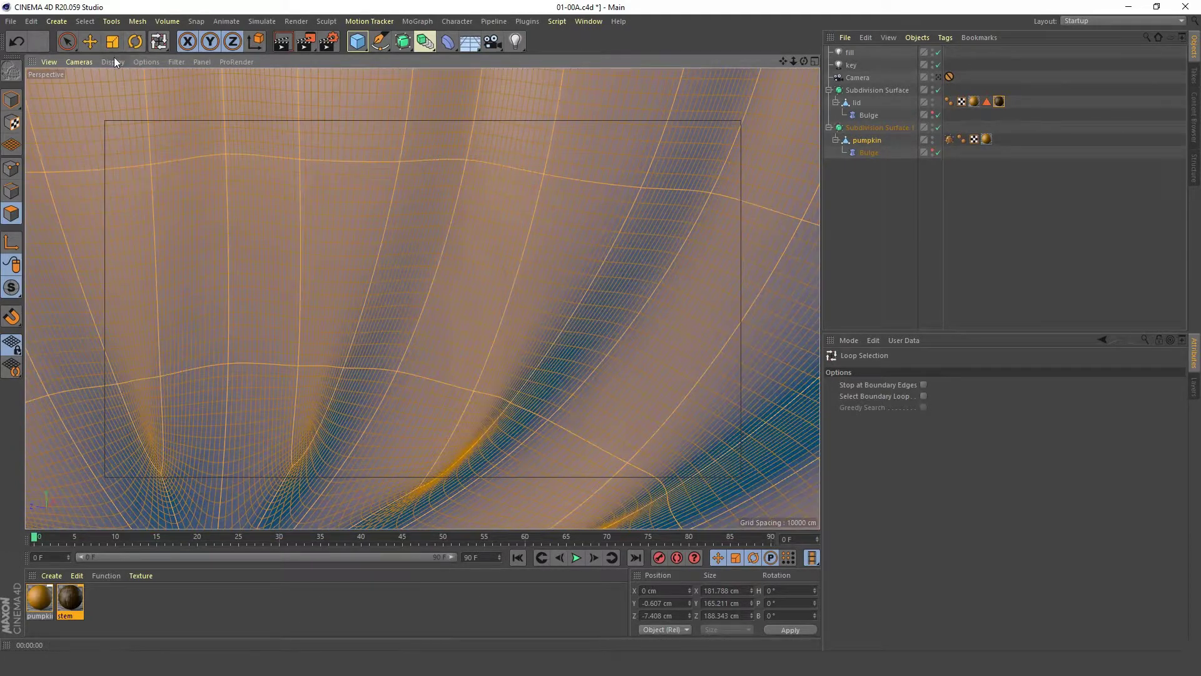
click(113, 60)
mouse_move(84, 61)
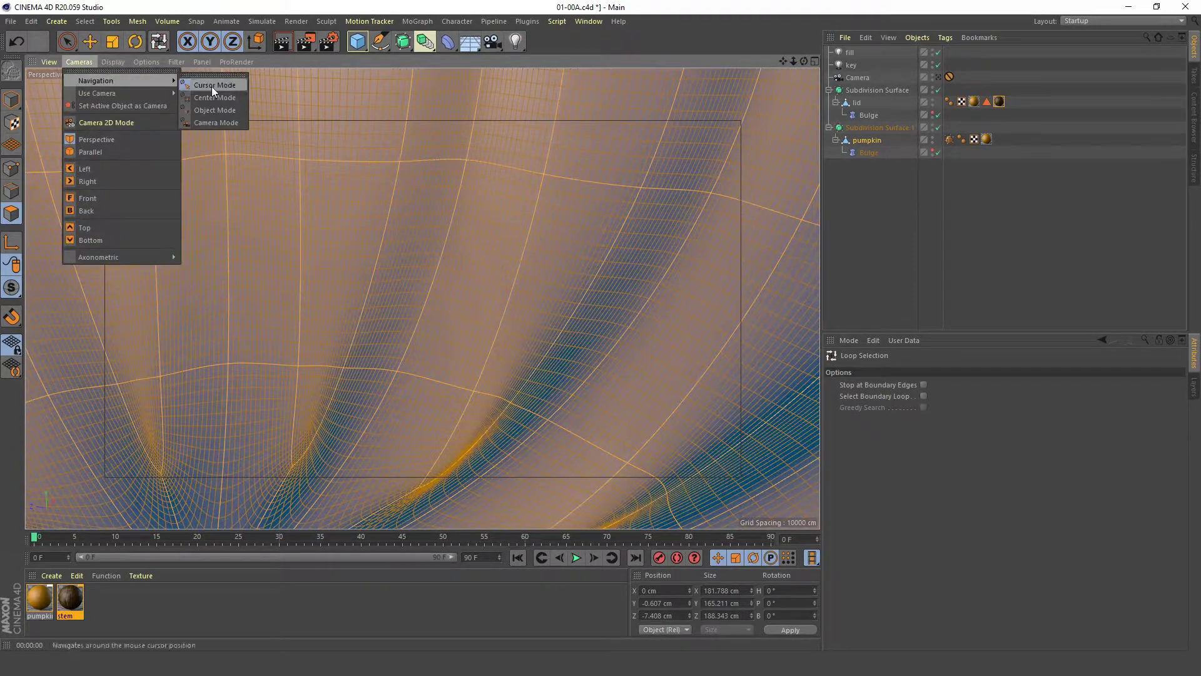
click(223, 120)
- Add the polygon loops of the pumpkin's interior shell to the selection
alt+drag(252, 266, 415, 242)
click(201, 274)
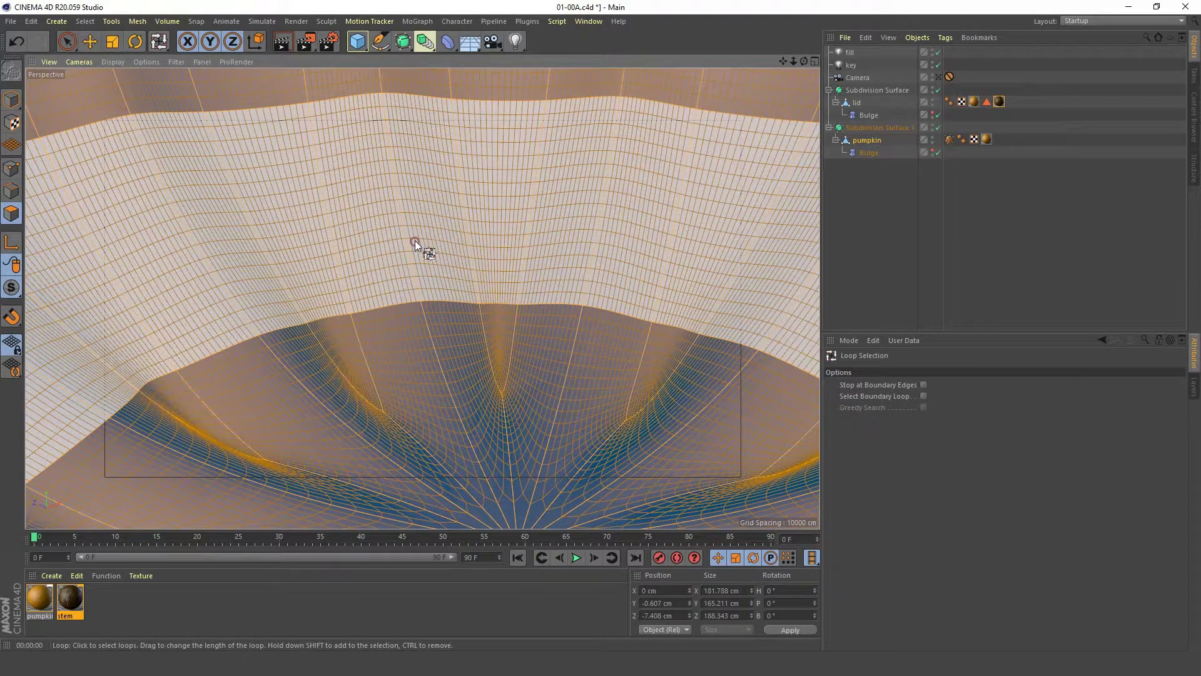
alt+drag(417, 211, 415, 166)
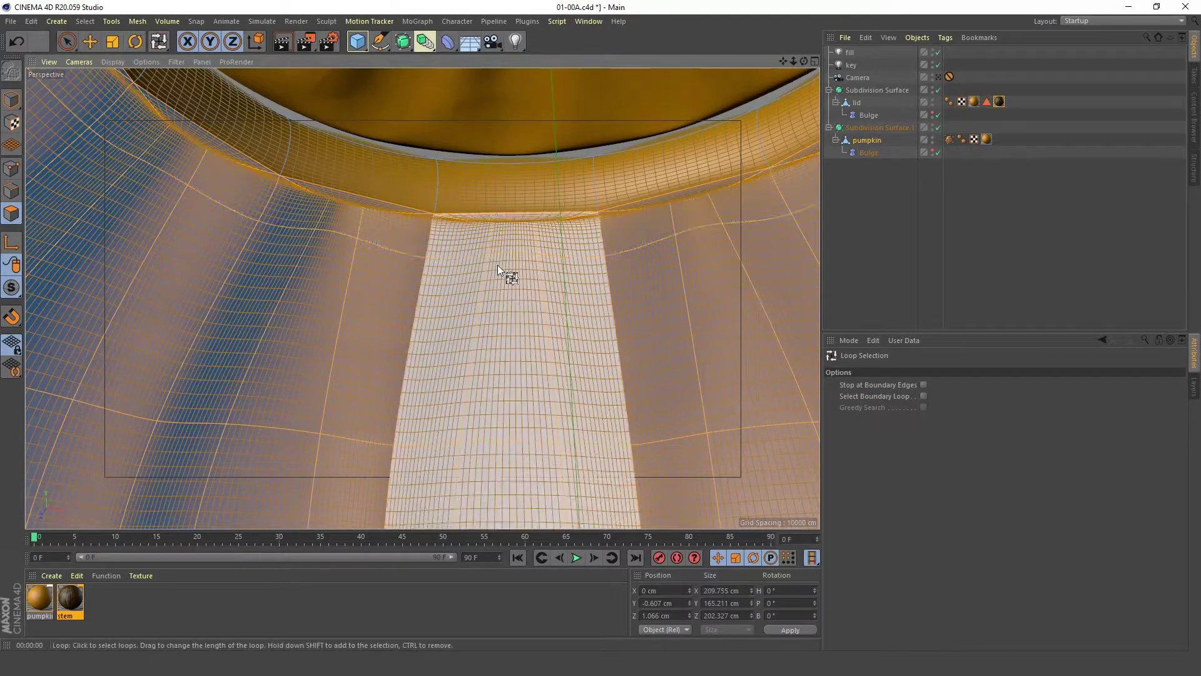
alt+drag(512, 314, 511, 433)
alt+right_drag(510, 433, 306, 448)
alt+drag(357, 431, 389, 261)
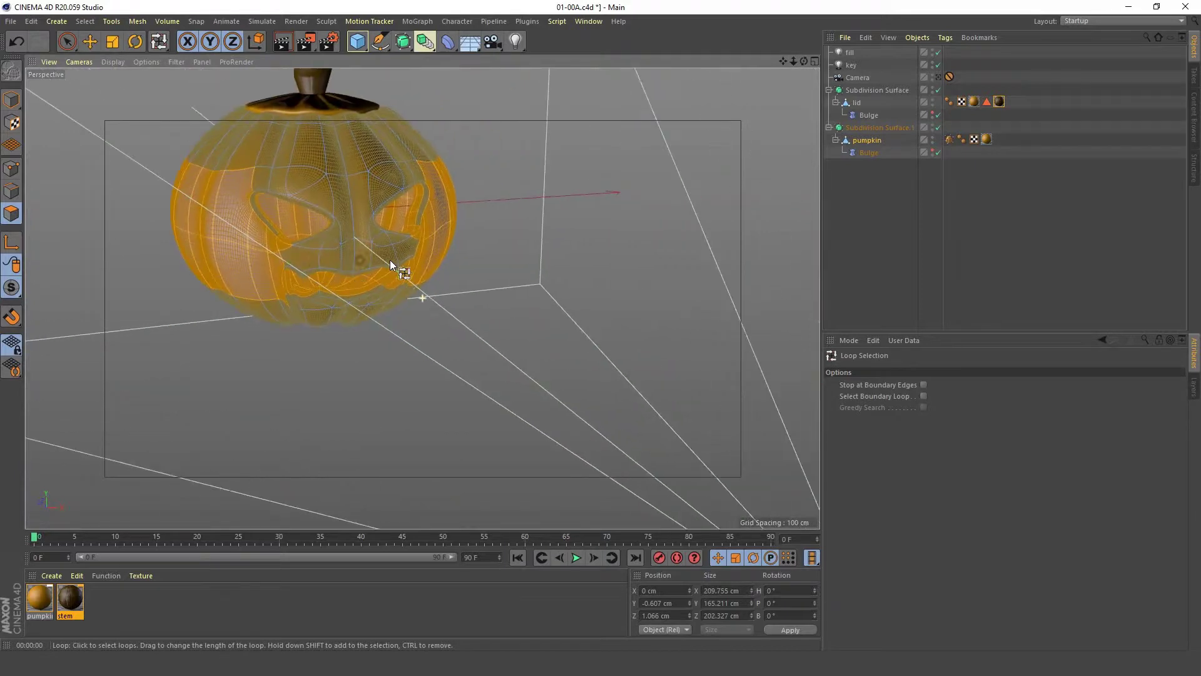
- Set the viewport navigation back to Cursor Mode and bring the pumpkin's carved face into view
click(78, 62)
mouse_move(123, 84)
click(219, 86)
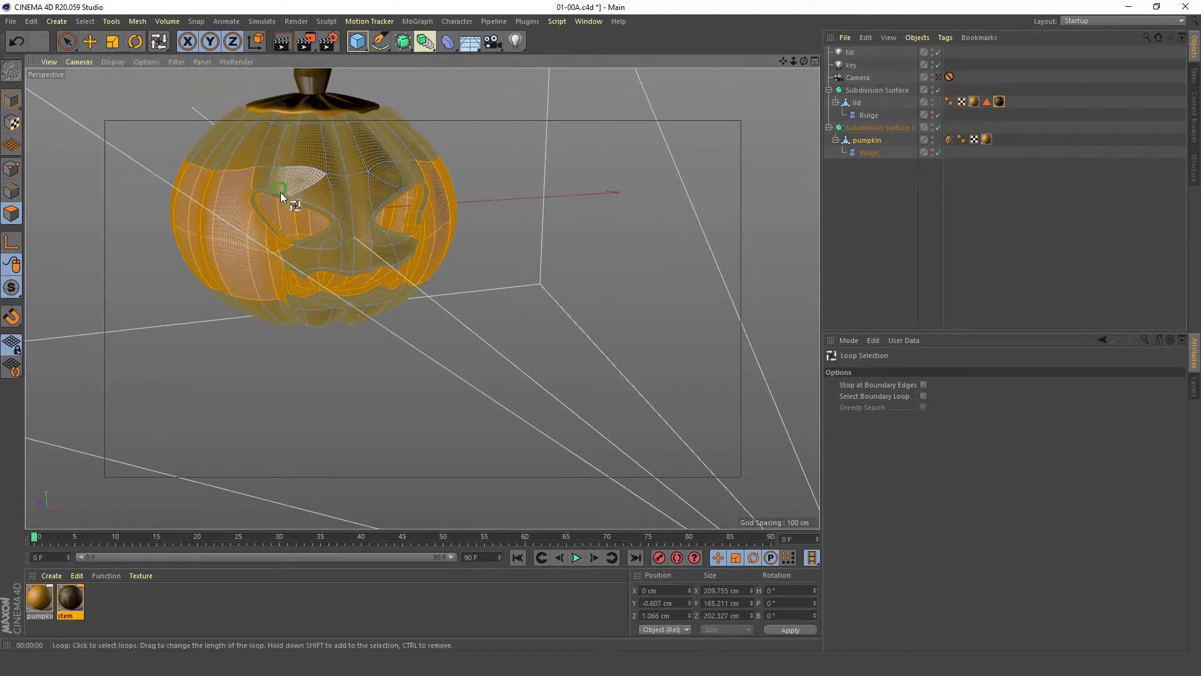
alt+middle_drag(245, 199, 301, 190)
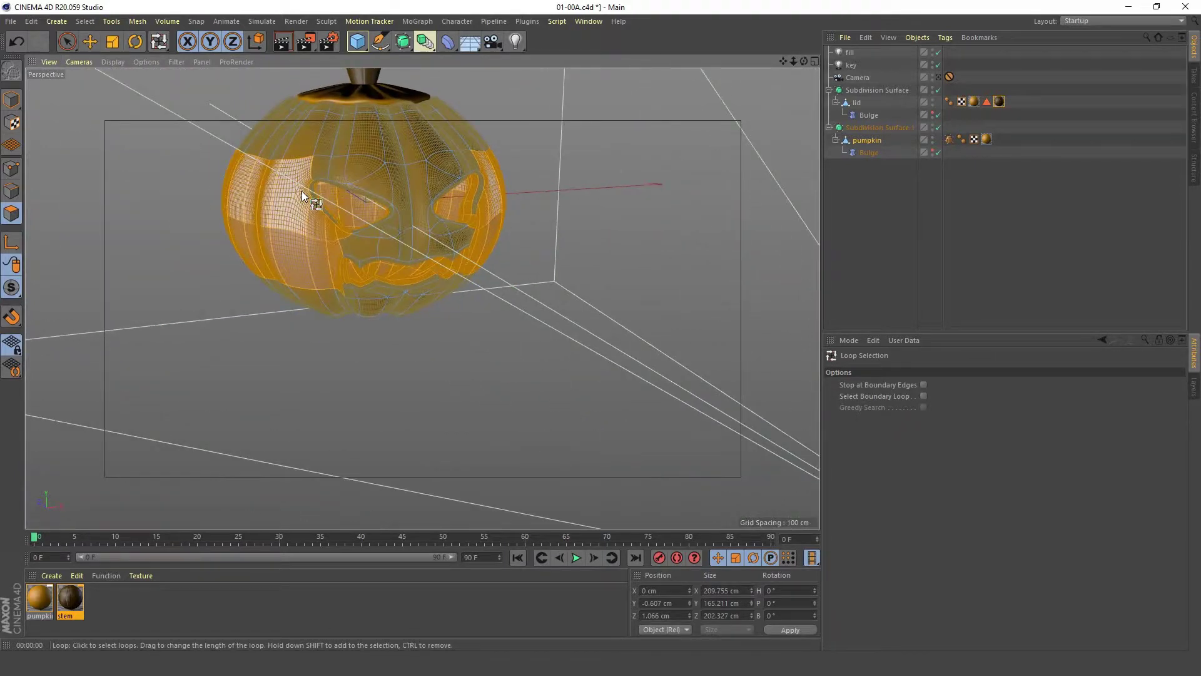
- Use Live Selection to deselect the stray outer skin polygons beside and below the nearest eye cut-out
click(76, 43)
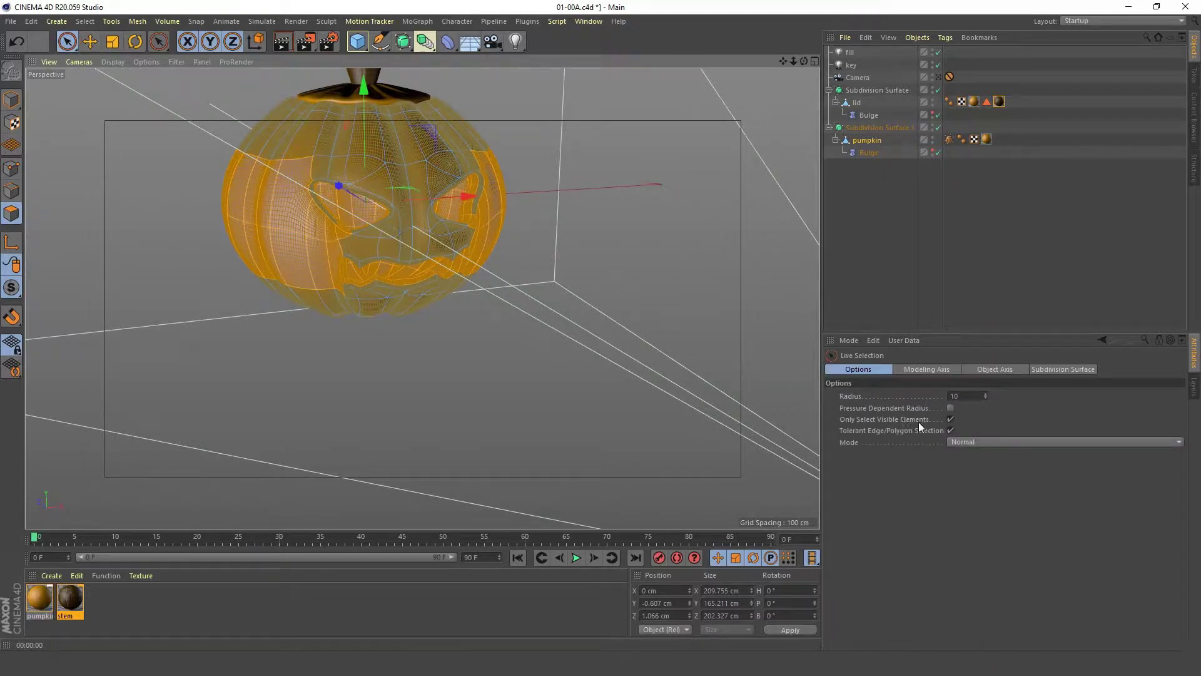
alt+middle_drag(377, 285, 429, 351)
alt+drag(425, 309, 373, 311)
alt+right_drag(359, 316, 446, 250)
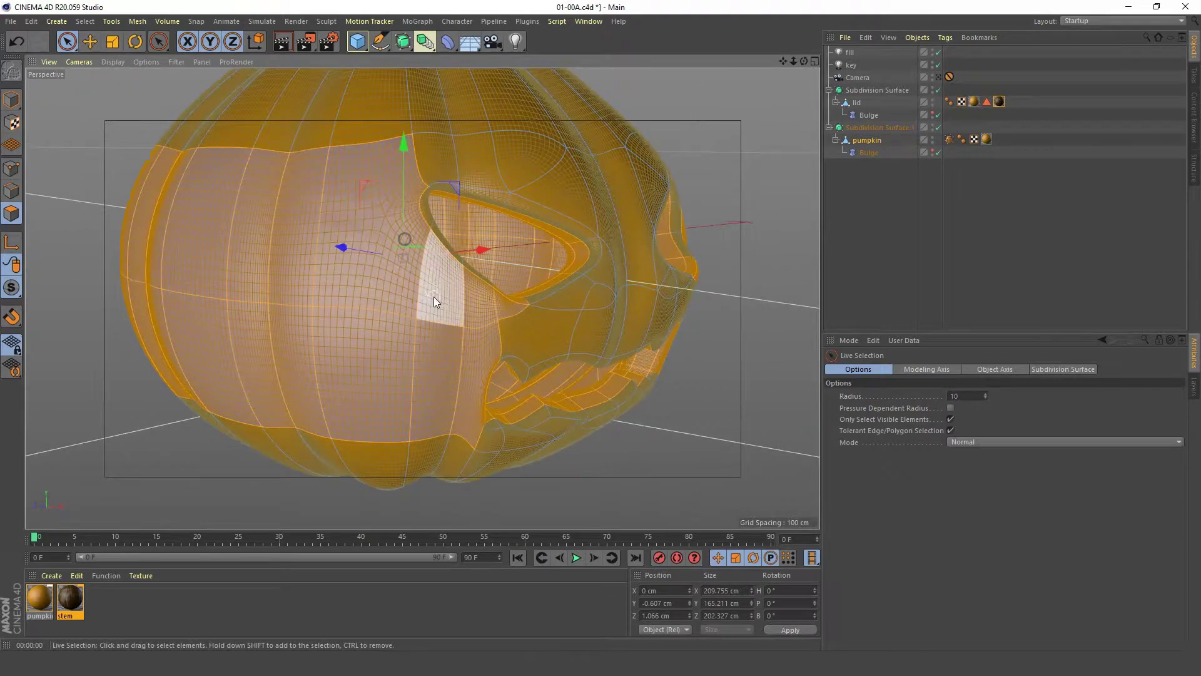
alt+right_drag(482, 308, 508, 299)
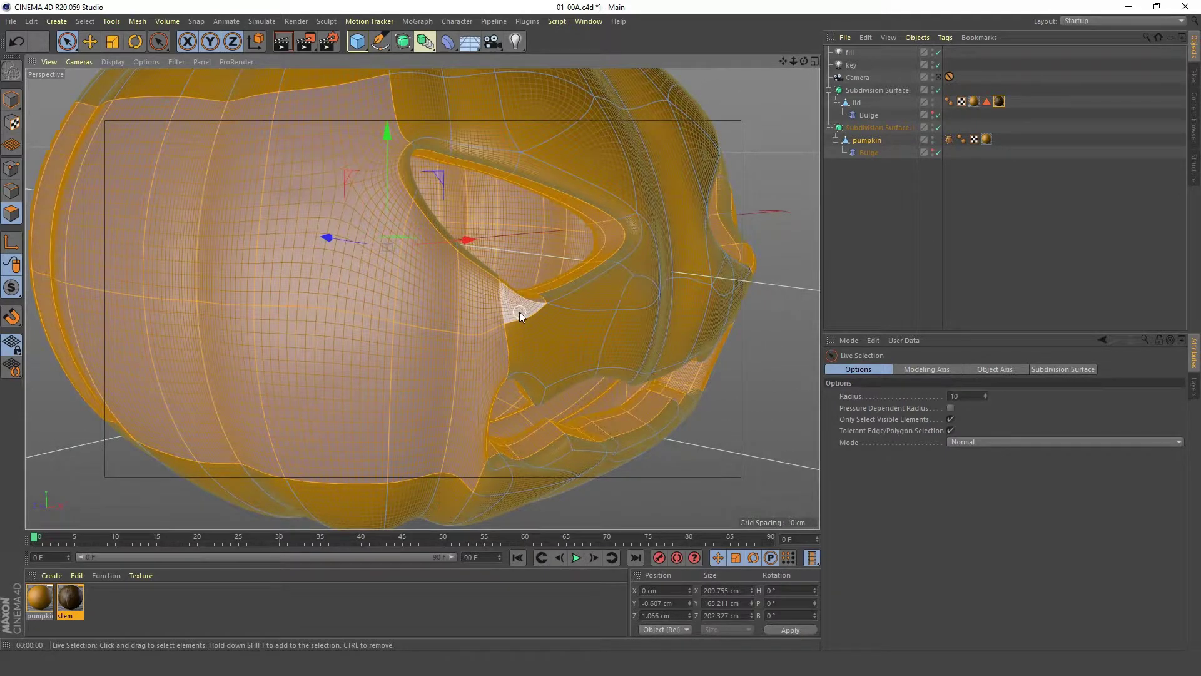
mouse_move(519, 312)
alt+mouse_down()
mouse_move(504, 323)
mouse_move(517, 306)
alt+mouse_up()
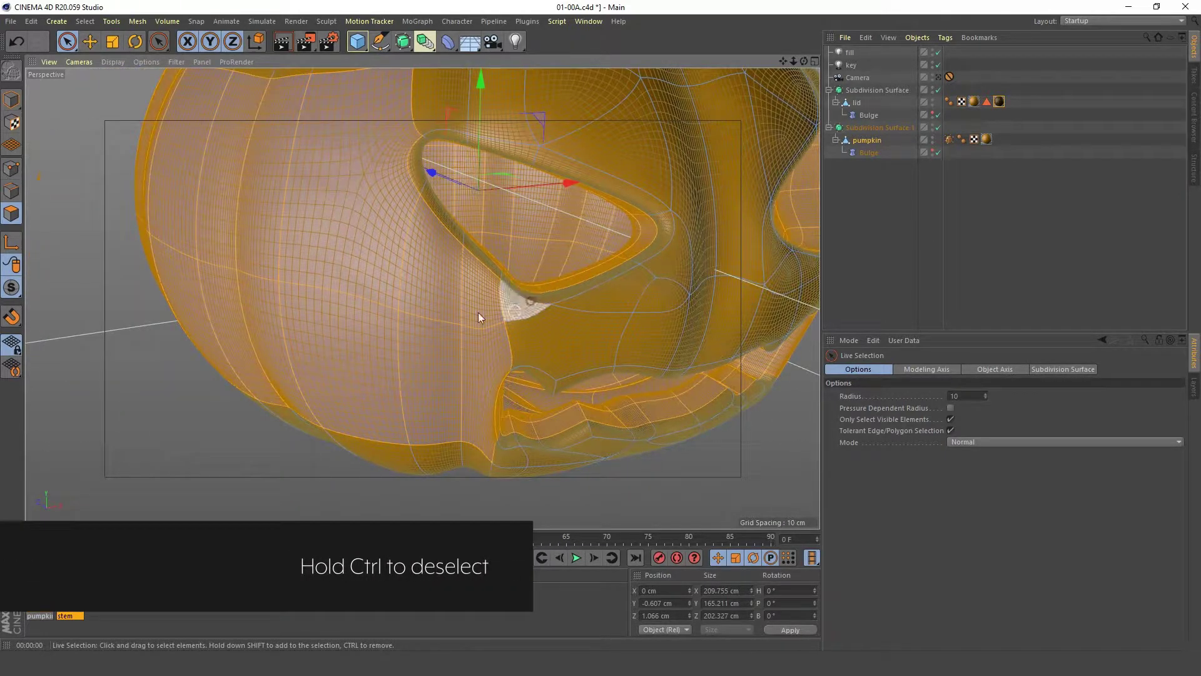
- Deselect the stray outer skin polygons next to the eye on the opposite side of the pumpkin
mouse_move(471, 302)
ctrl+mouse_down()
mouse_move(485, 372)
mouse_move(380, 276)
mouse_move(265, 252)
mouse_move(247, 336)
mouse_move(197, 236)
mouse_move(193, 298)
ctrl+mouse_up()
scroll(321, 324, down, 5)
mouse_move(322, 325)
alt+mouse_down()
mouse_move(435, 336)
mouse_move(355, 343)
mouse_move(341, 309)
mouse_move(379, 288)
mouse_move(392, 329)
mouse_move(534, 206)
alt+mouse_up()
scroll(342, 307, up, 5)
scroll(526, 347, down, 8)
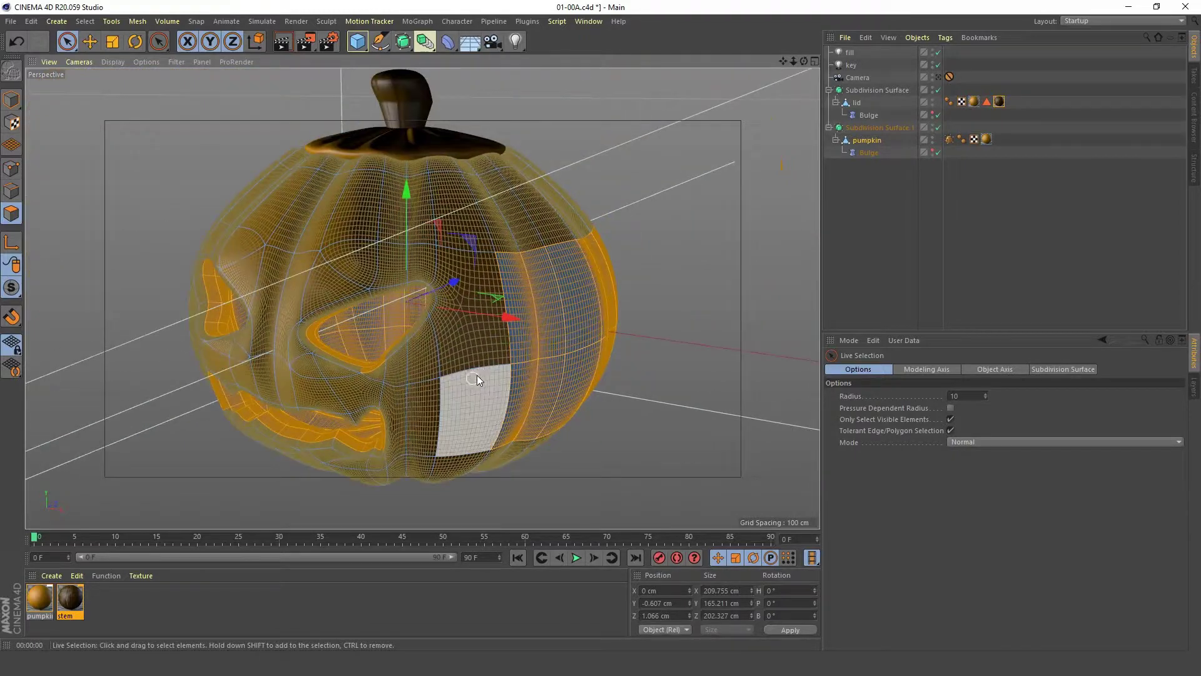
- Enlarge the Live Selection radius to 50, deselect outer polygons around the pumpkin's side and back, and undo the last selection change
key(bracketright)
key(bracketright)
key(bracketright)
key(bracketright)
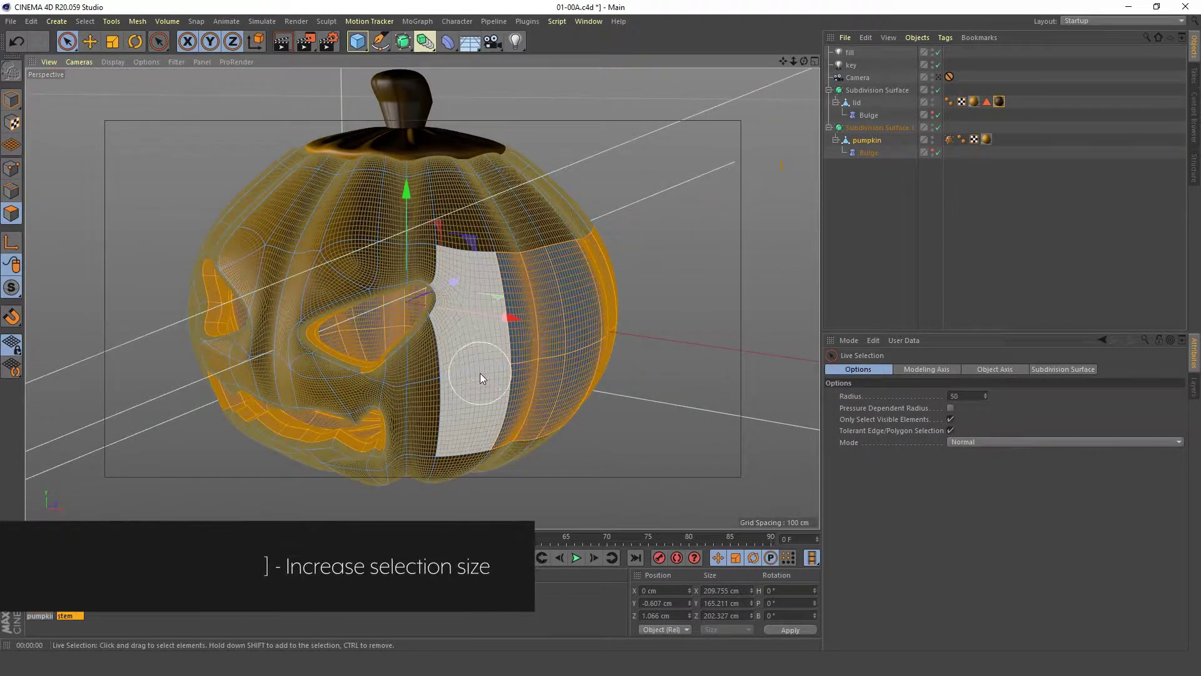
mouse_move(524, 352)
alt+mouse_down()
mouse_move(454, 310)
mouse_move(424, 326)
mouse_move(578, 331)
mouse_move(460, 347)
mouse_move(315, 329)
mouse_move(271, 306)
mouse_move(572, 317)
mouse_move(313, 343)
mouse_move(493, 343)
alt+mouse_up()
alt+middle_drag(493, 343, 344, 340)
ctrl+drag(338, 308, 462, 330)
key(ctrl+z)
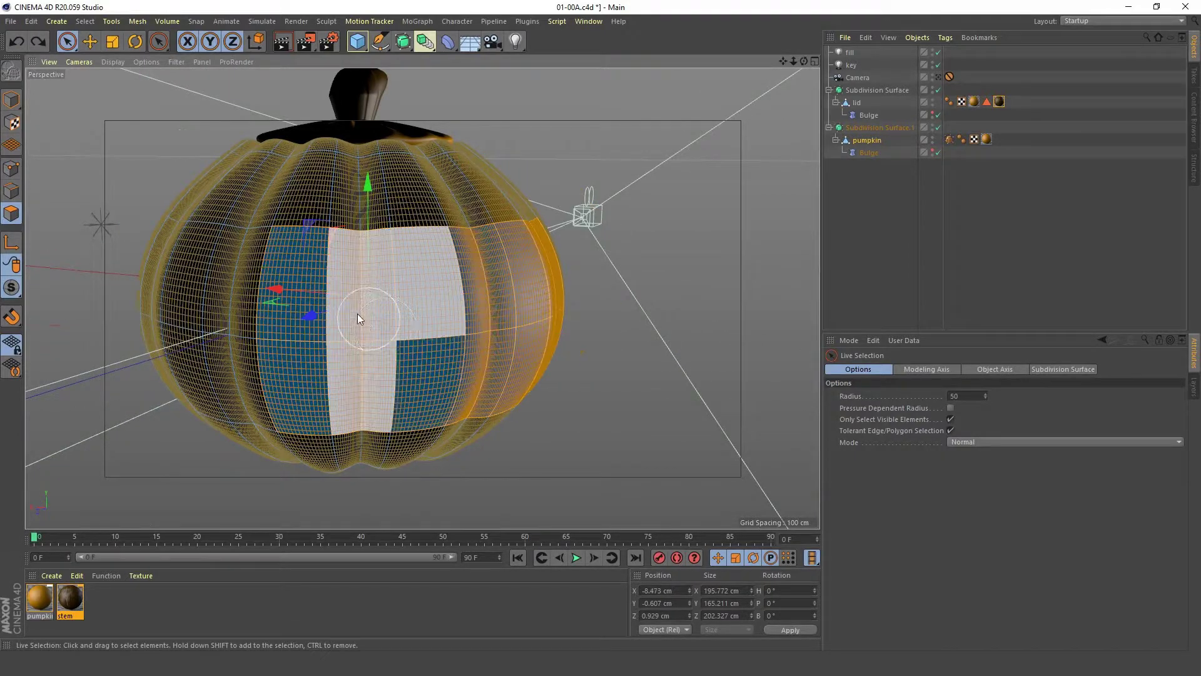
- Deselect the remaining outer skin polygons on the pumpkin's back and far side
mouse_move(329, 258)
ctrl+mouse_down()
mouse_move(380, 344)
mouse_move(438, 292)
mouse_move(498, 301)
mouse_move(512, 351)
mouse_move(324, 306)
ctrl+mouse_up()
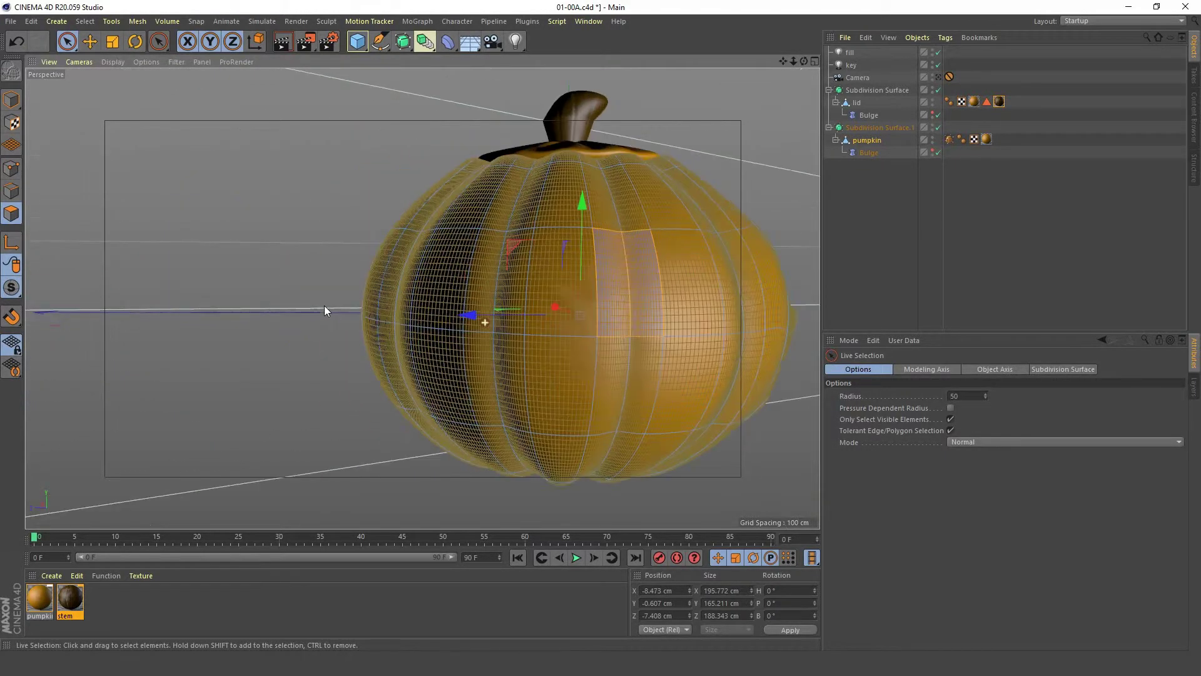
alt+middle_drag(463, 311, 228, 303)
ctrl+click(306, 265)
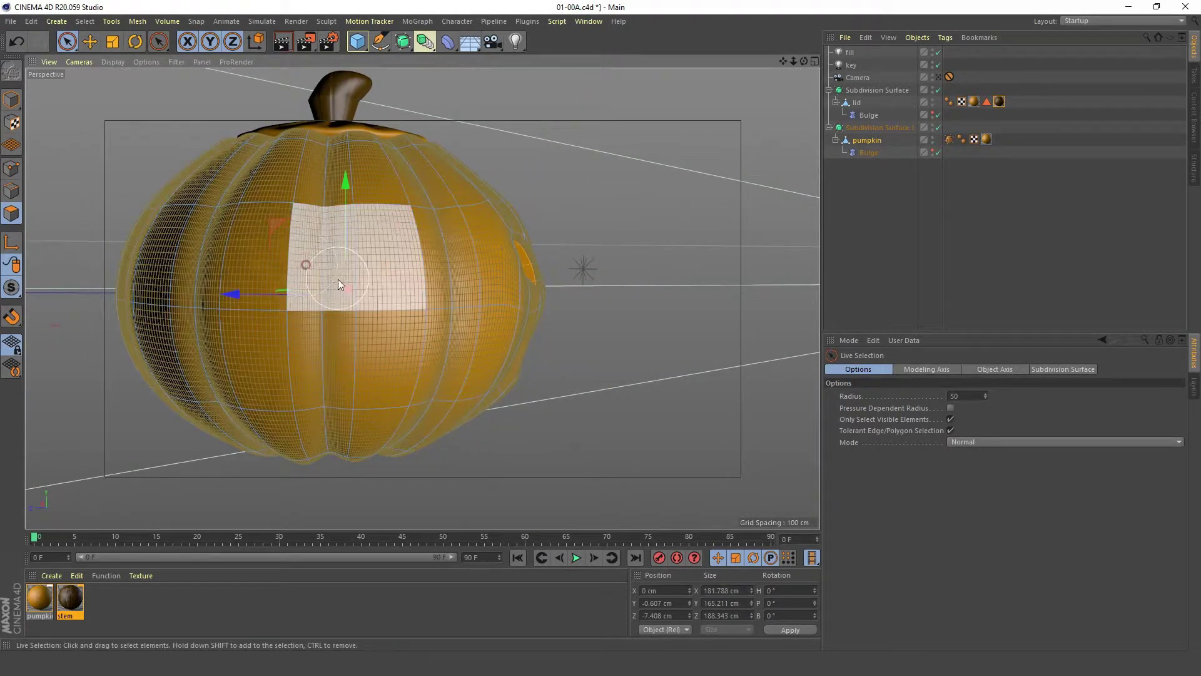
alt+middle_drag(404, 300, 345, 333)
alt+drag(470, 319, 405, 351)
alt+middle_drag(460, 363, 301, 280)
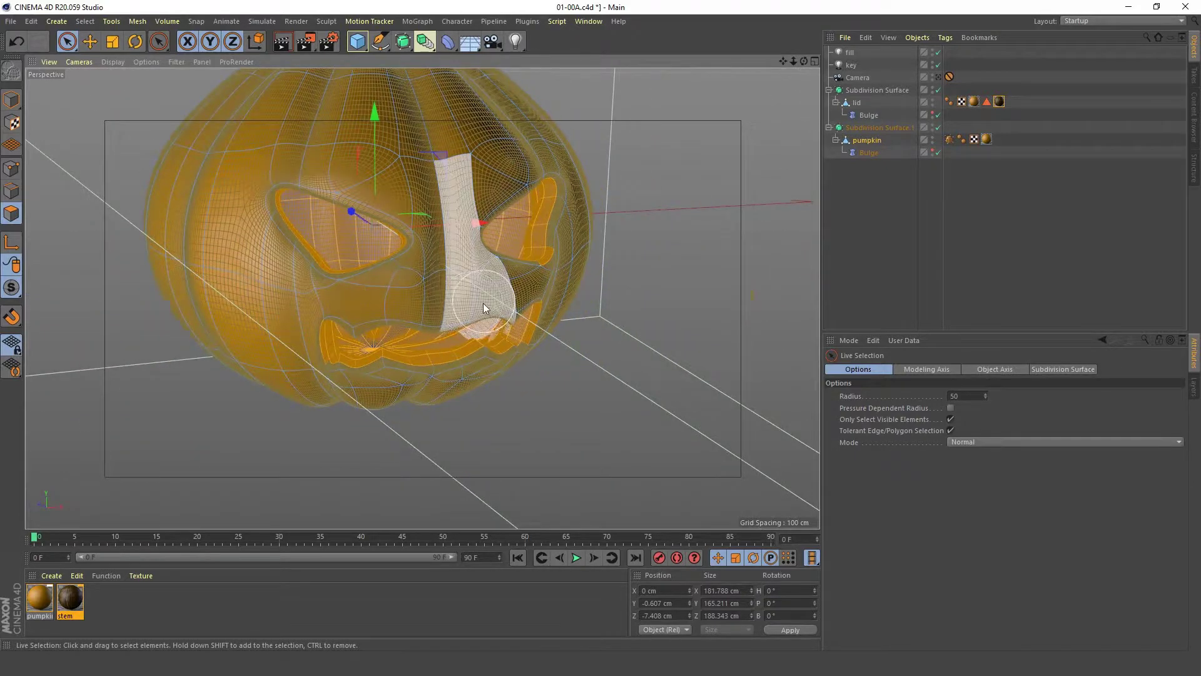
- Reduce the Live Selection radius to 12 and check the selected wall polygons around the eye cut-outs
alt+drag(484, 304, 375, 284)
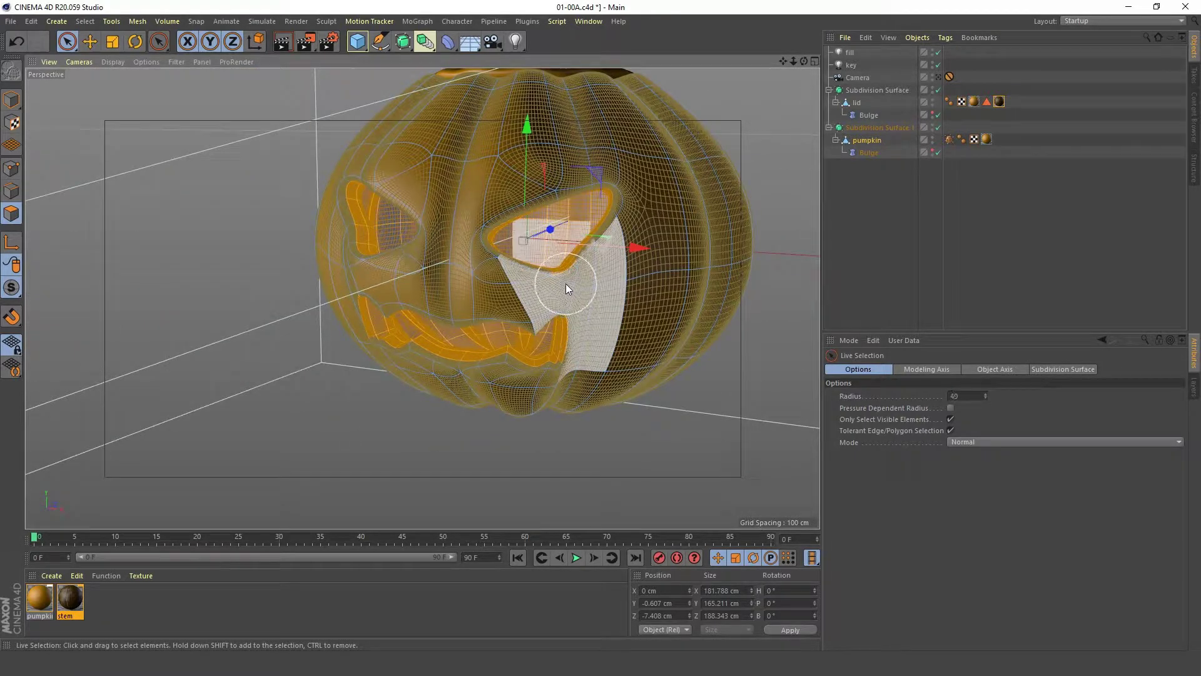
mouse_move(566, 277)
middle_down()
mouse_move(555, 276)
mouse_move(562, 295)
middle_up()
key(bracketleft)
key(bracketleft)
key(bracketleft)
key(bracketleft)
key(bracketleft)
key(bracketleft)
key(bracketleft)
key(bracketleft)
key(bracketleft)
key(bracketleft)
alt+right_drag(562, 304, 636, 240)
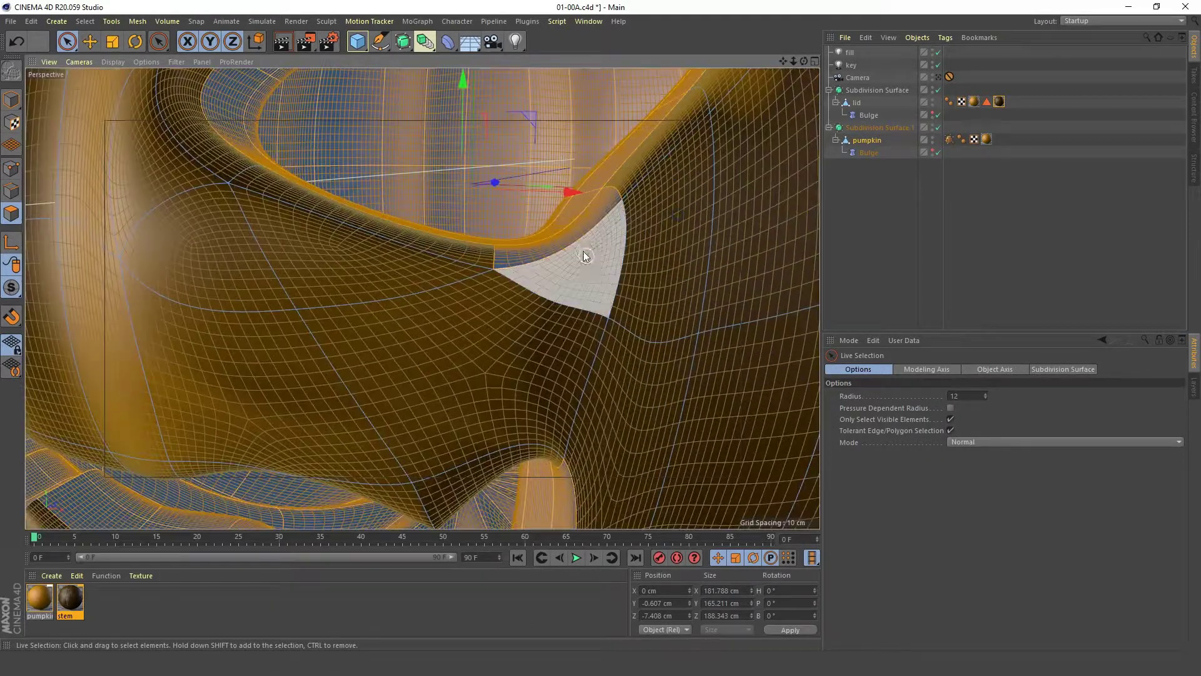
mouse_move(581, 263)
mouse_down()
mouse_move(580, 240)
mouse_move(568, 291)
mouse_up()
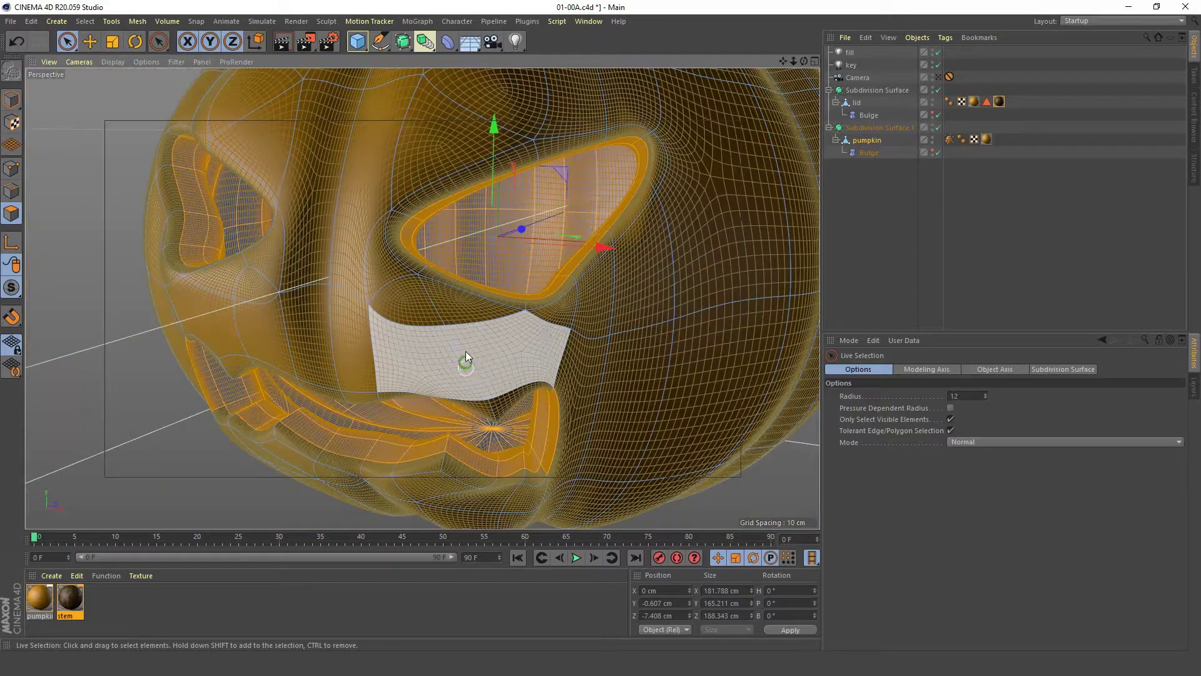
- Examine the mouth cut-out's inner walls and both corners for missed or wrongly selected polygons
alt+drag(466, 351, 483, 300)
alt+drag(563, 346, 597, 306)
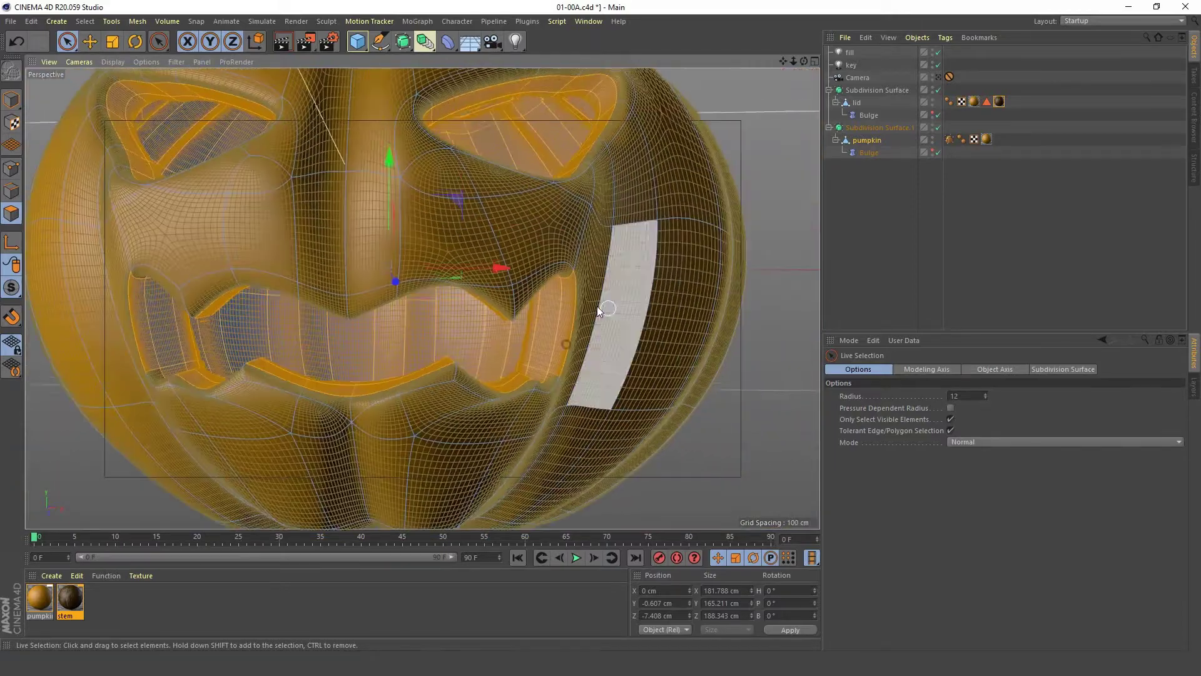
alt+right_drag(545, 335, 603, 280)
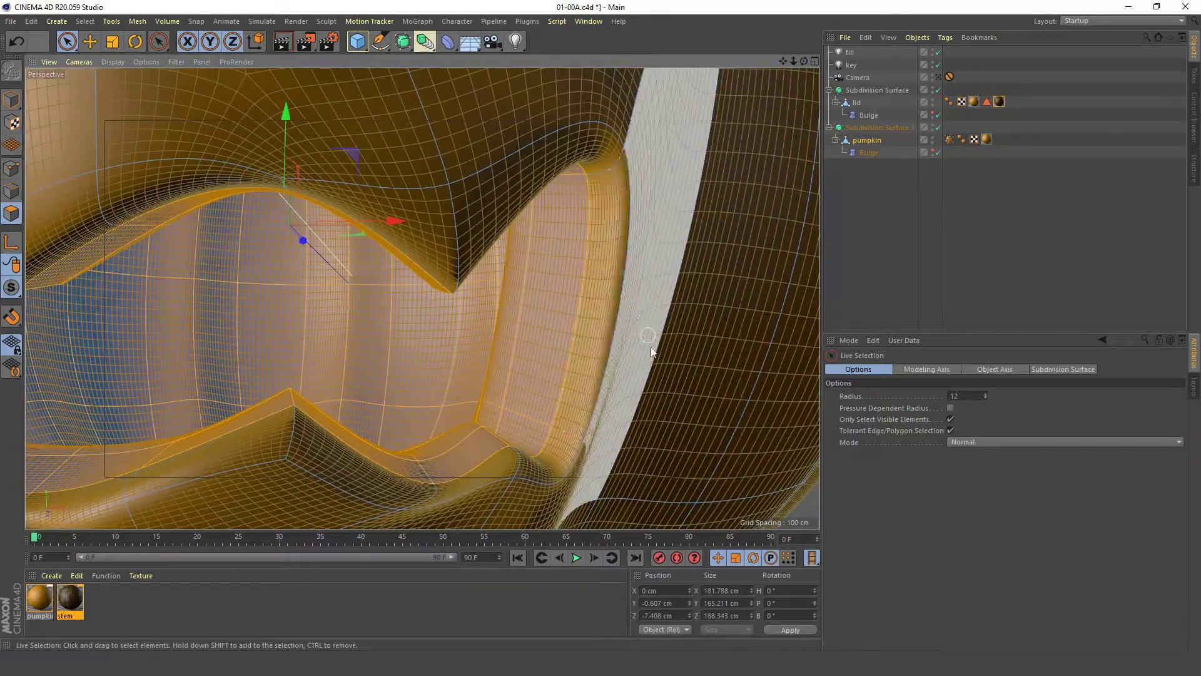
alt+drag(622, 333, 603, 309)
alt+right_drag(601, 305, 427, 403)
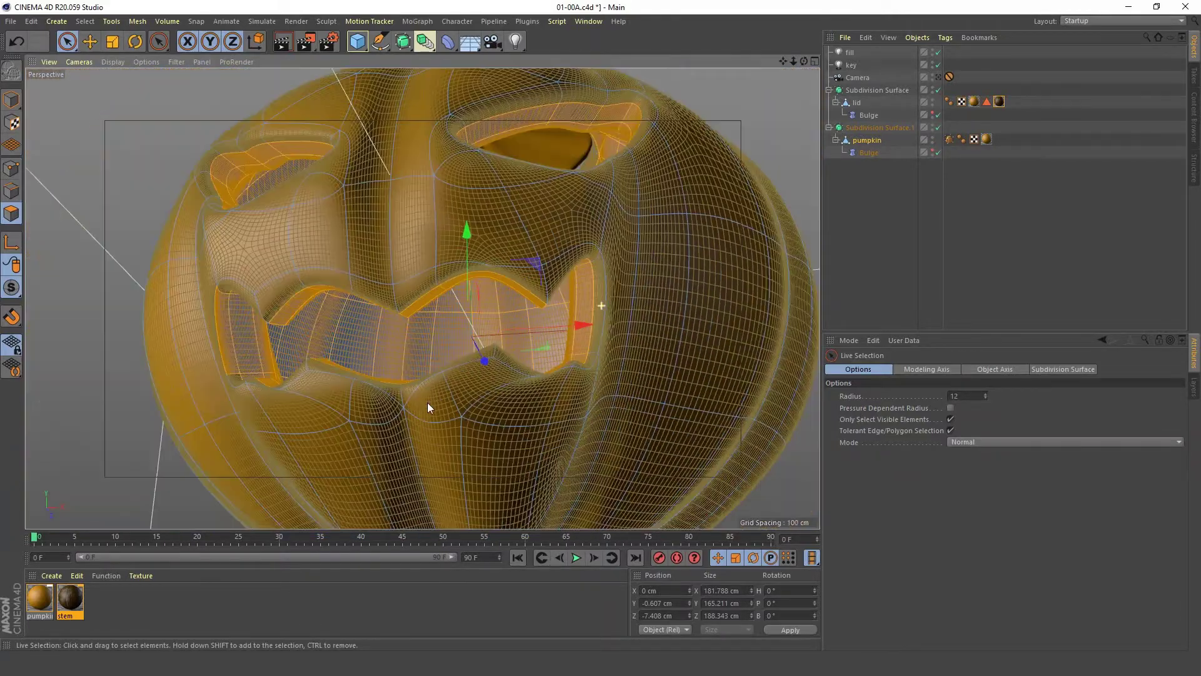
alt+drag(426, 403, 351, 389)
alt+right_drag(249, 372, 308, 341)
click(374, 357)
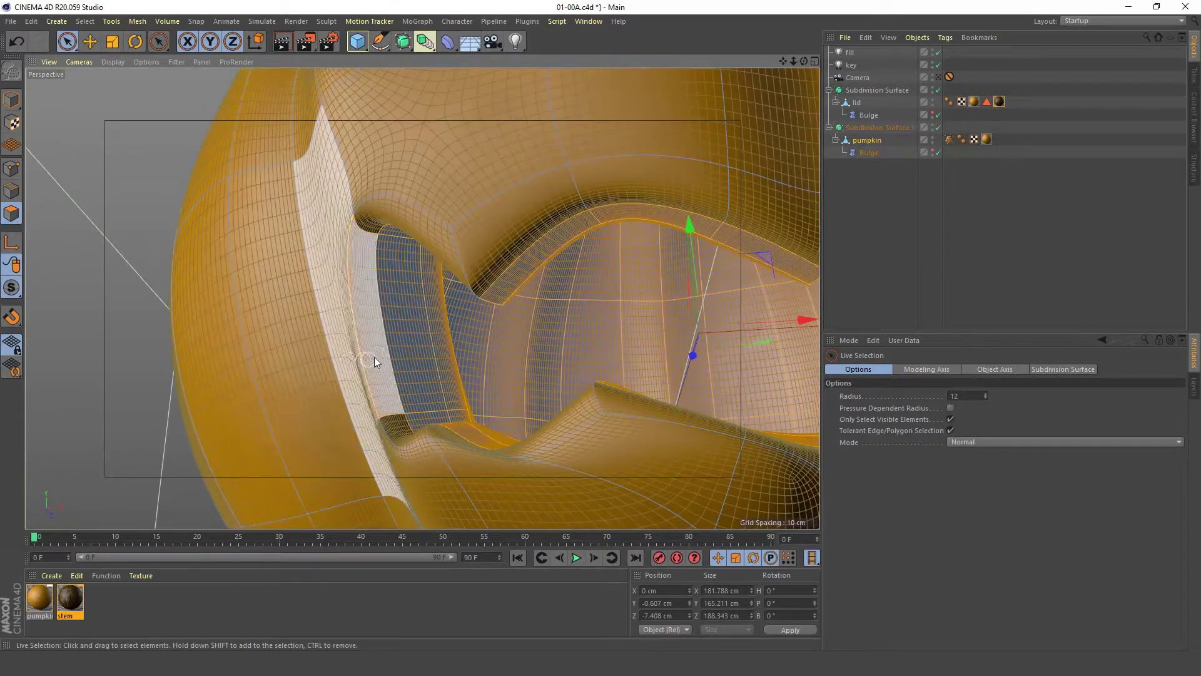
alt+right_drag(336, 393, 278, 438)
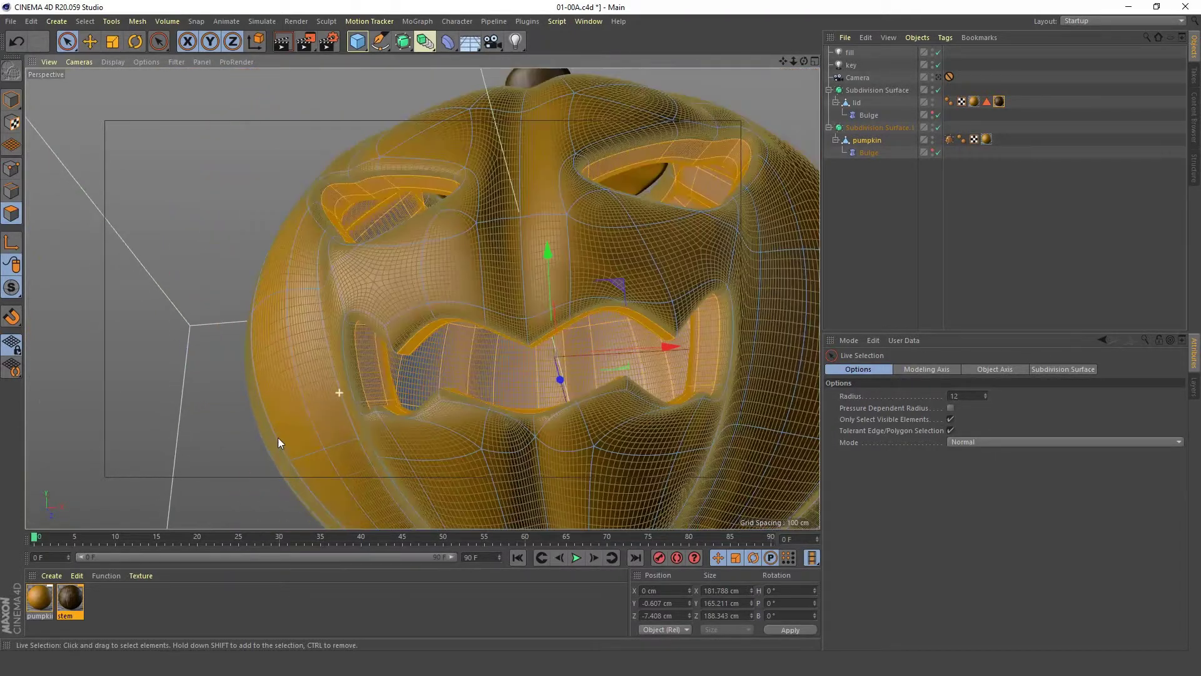
- Store the selected interior and cut-out wall polygons of the pumpkin in a polygon selection tag named "inside"
alt+middle_drag(486, 437, 427, 398)
alt+drag(428, 399, 486, 441)
alt+right_drag(508, 301, 452, 302)
alt+middle_drag(452, 301, 348, 396)
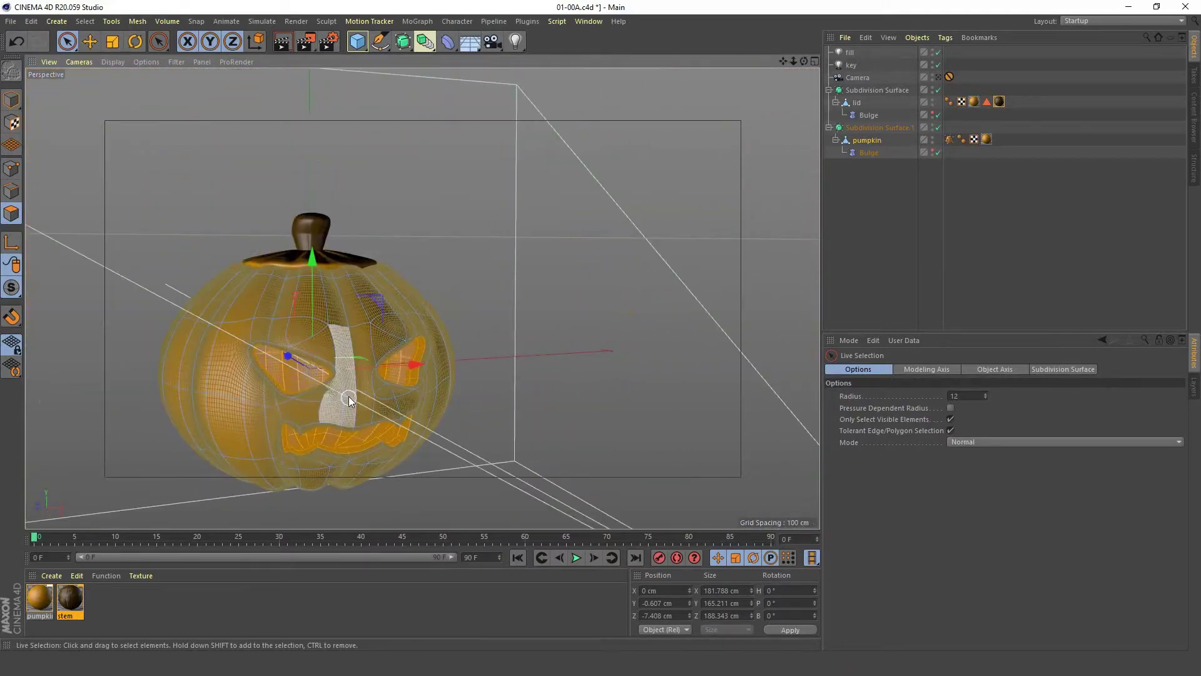
alt+drag(348, 396, 308, 383)
alt+right_drag(336, 412, 392, 381)
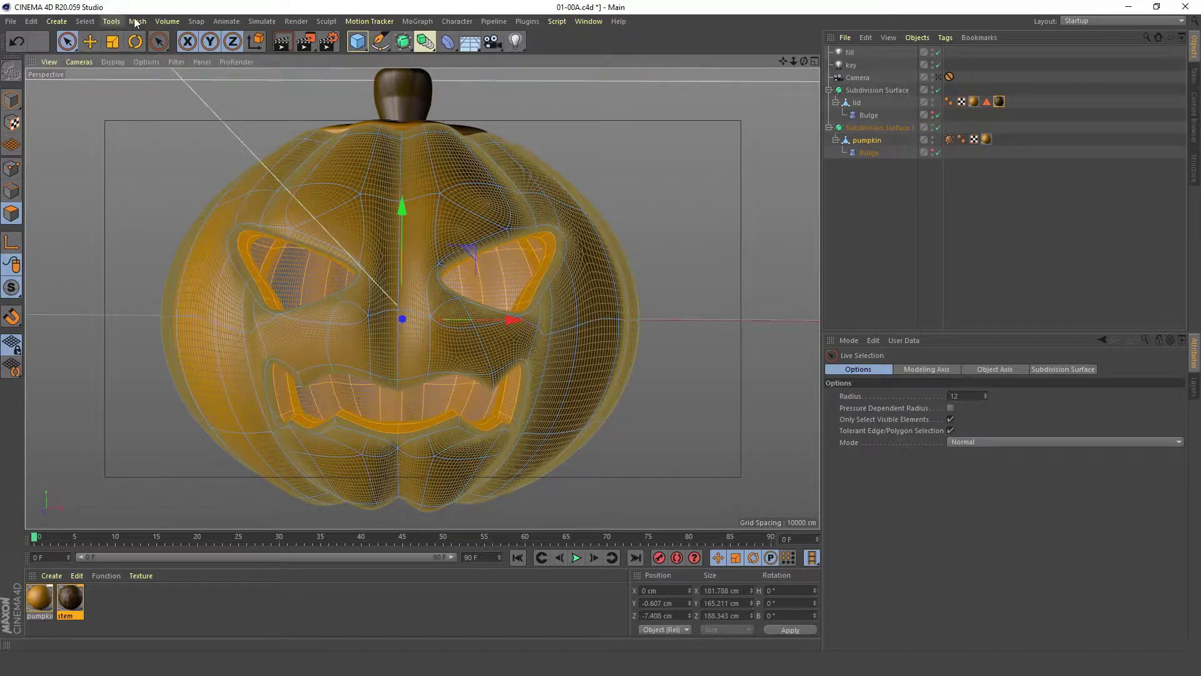
click(85, 21)
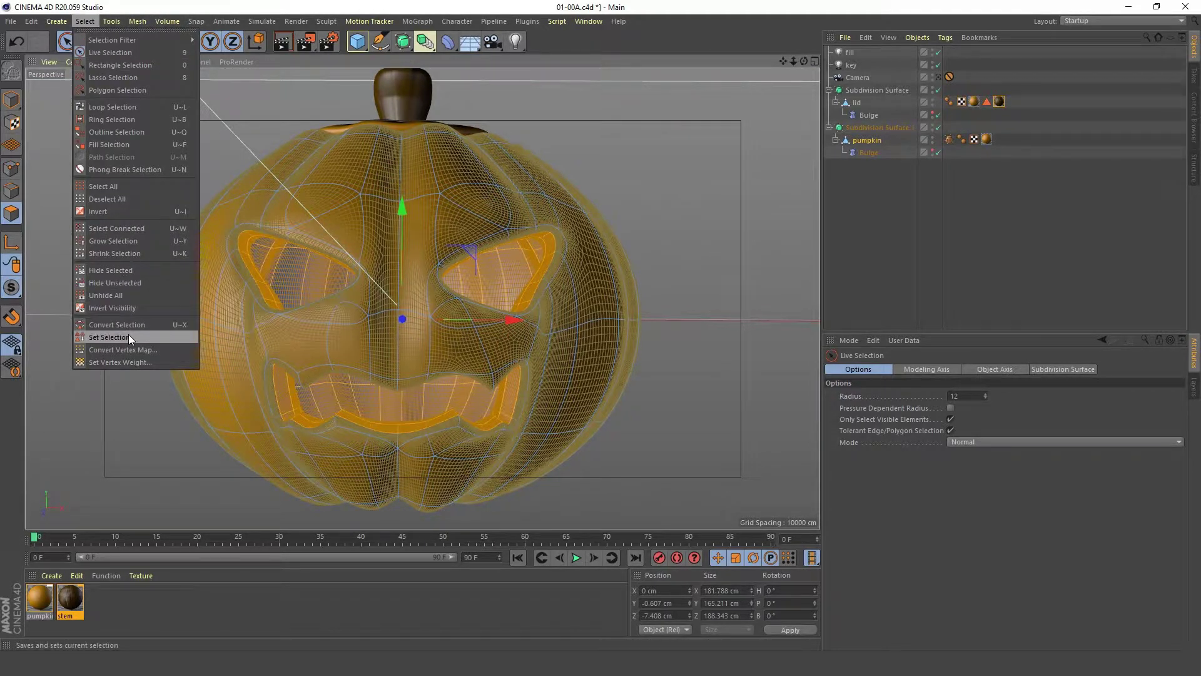
click(110, 337)
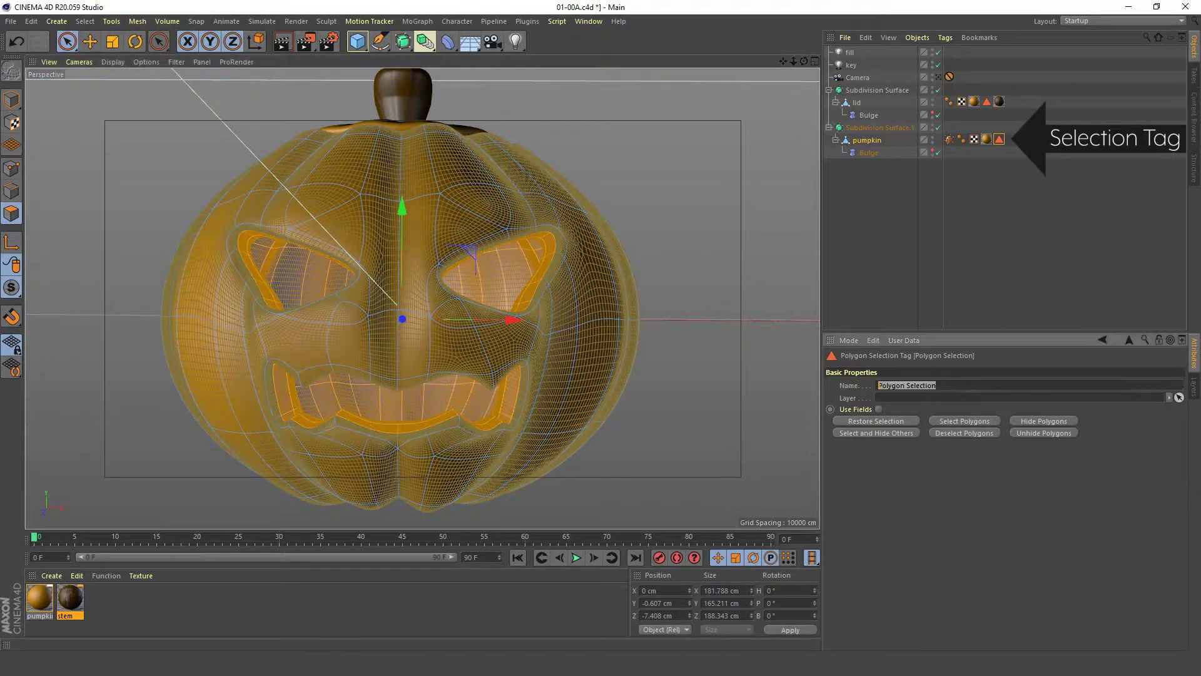
text(in)
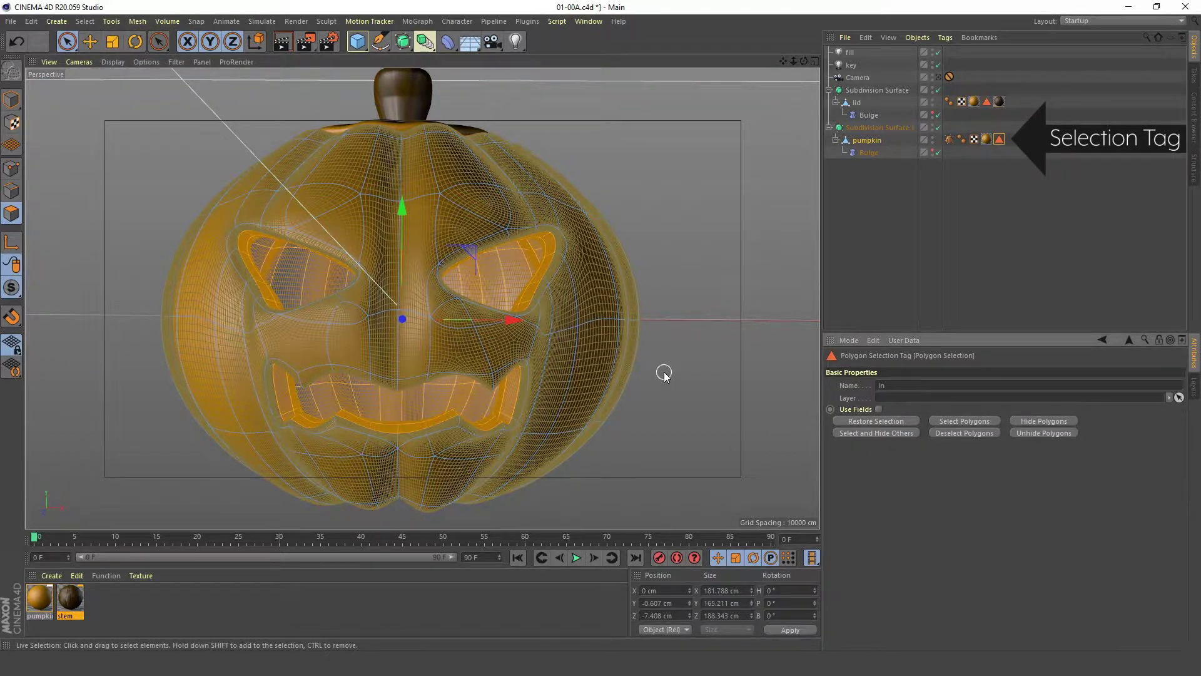
text(side)
key(Return)
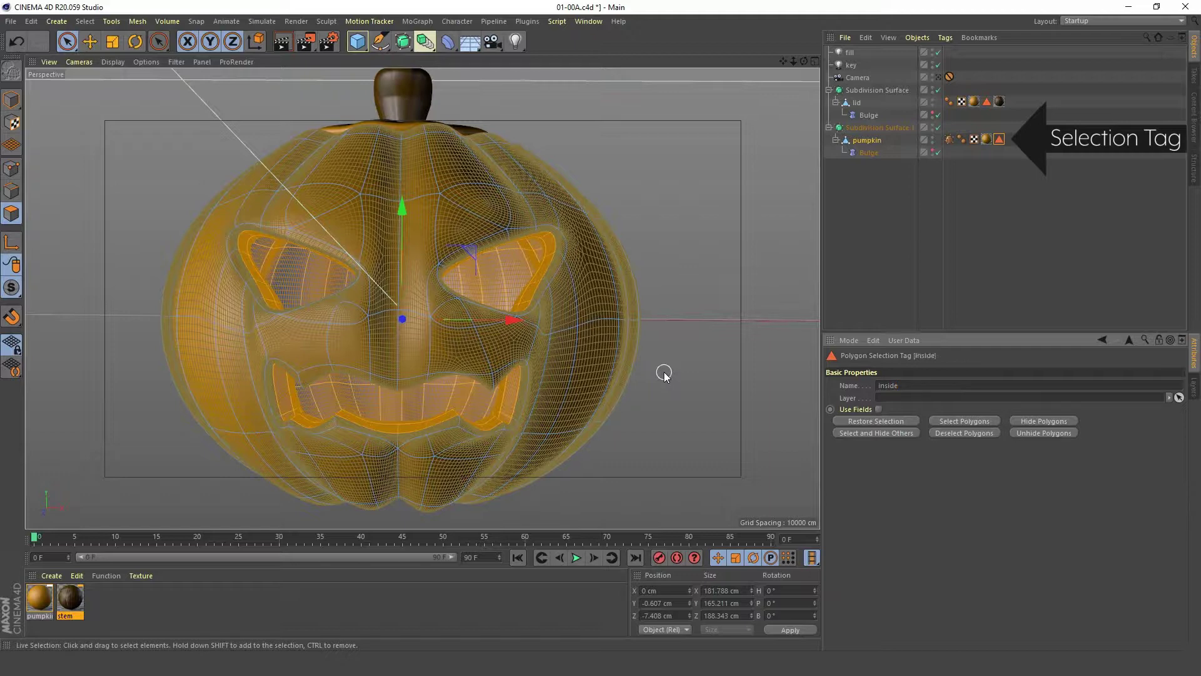
- Duplicate the pumpkin_skin material as "inside" and apply it to the pumpkin, restricted to the inside polygon selection
click(39, 596)
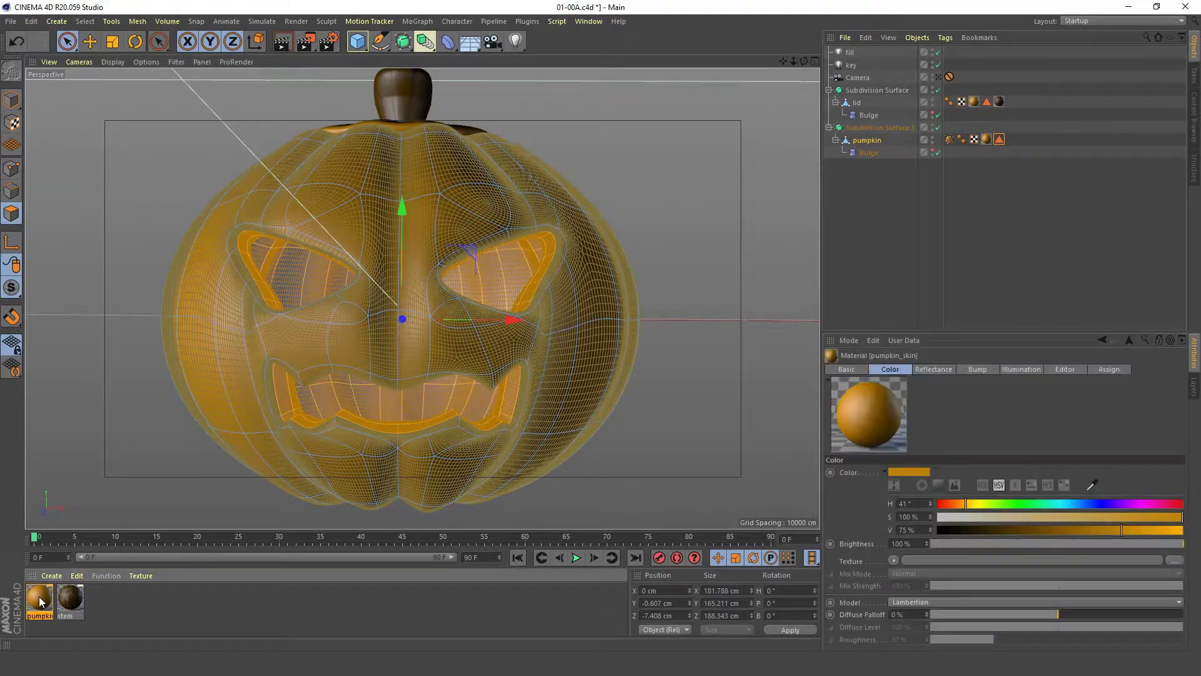
ctrl+drag(39, 596, 111, 607)
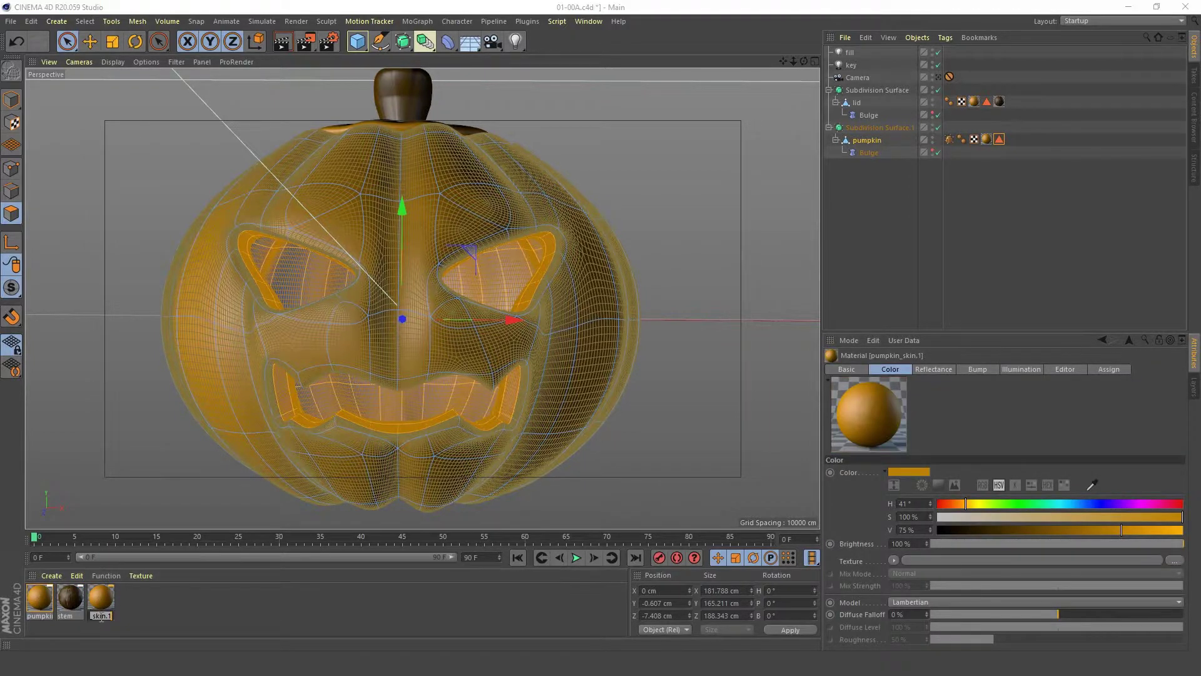
double_click(100, 615)
text(inside)
key(Return)
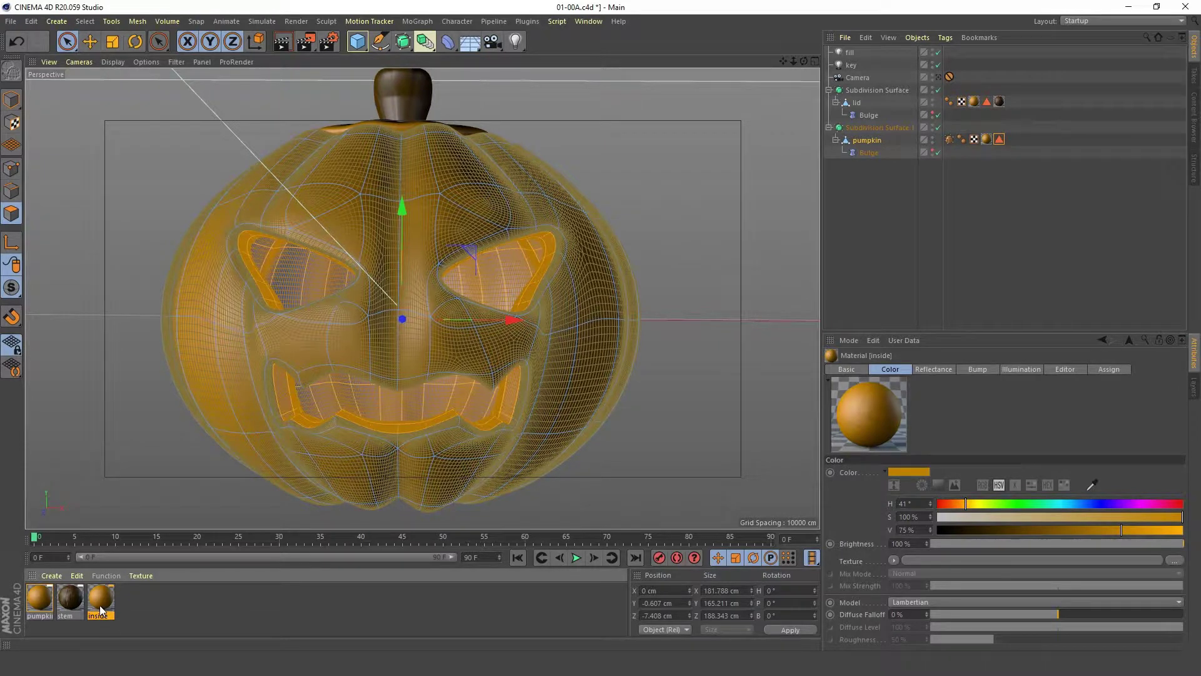
drag(100, 605, 876, 140)
drag(999, 139, 916, 408)
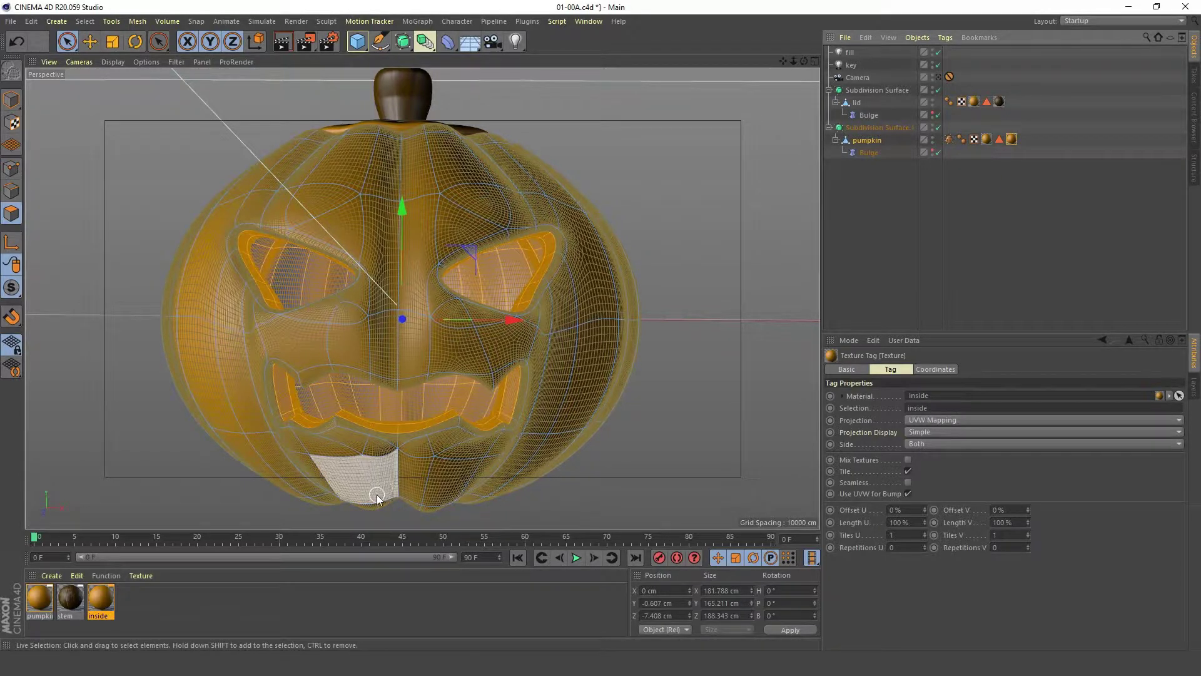
- Recolour the inside material to bright yellow with a hue of 49° and a value of 100%
double_click(101, 599)
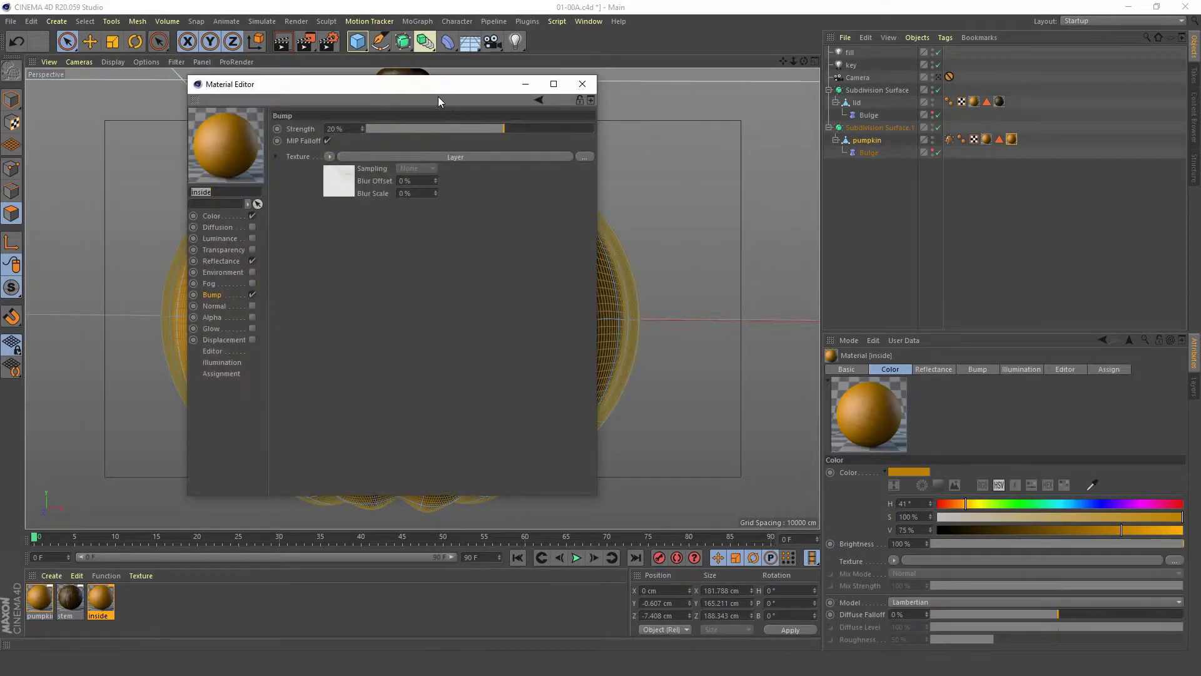
drag(438, 101, 948, 76)
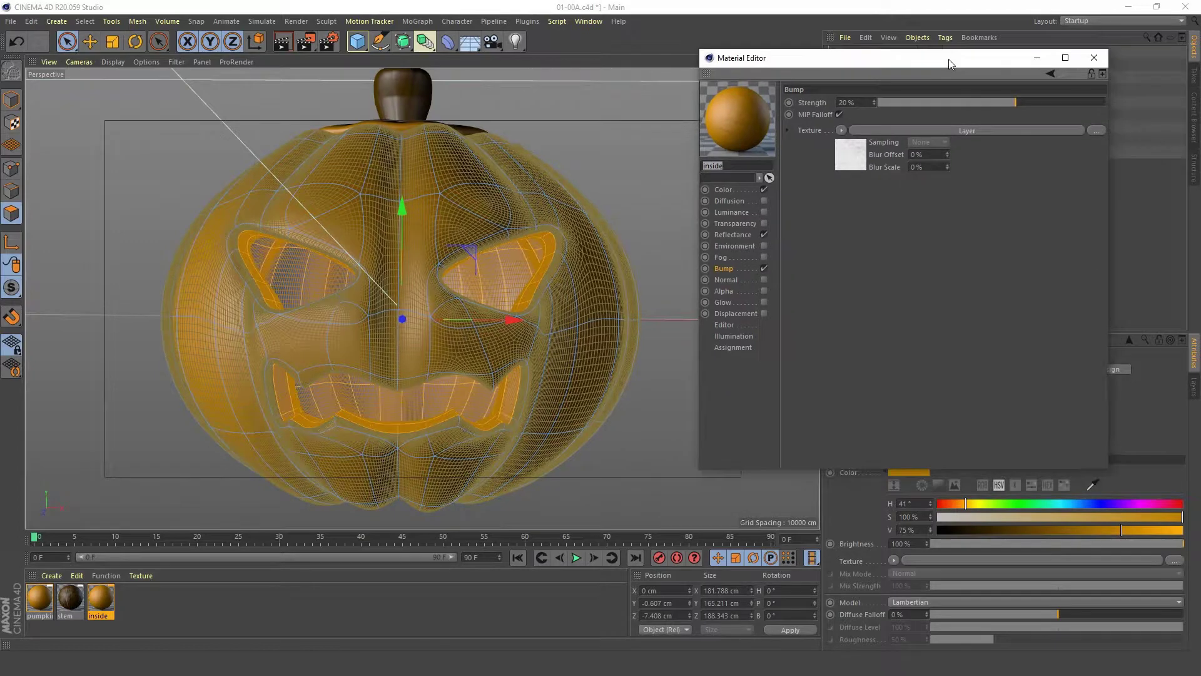
click(723, 189)
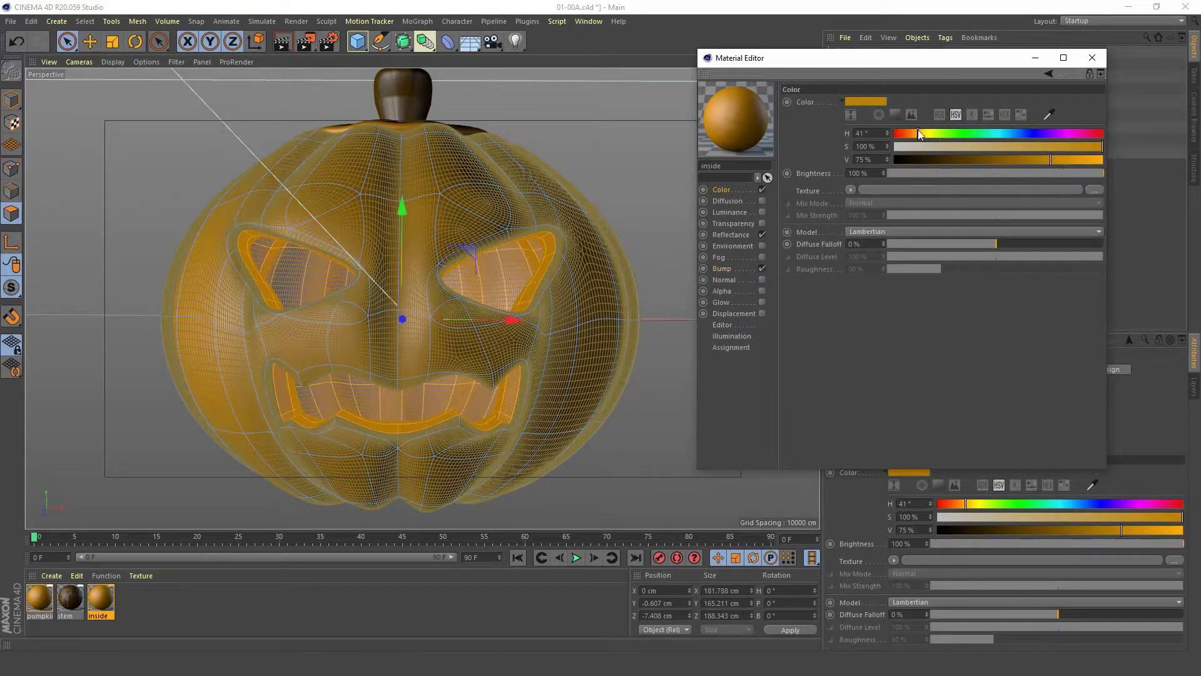
drag(919, 135, 923, 133)
drag(1051, 159, 1104, 159)
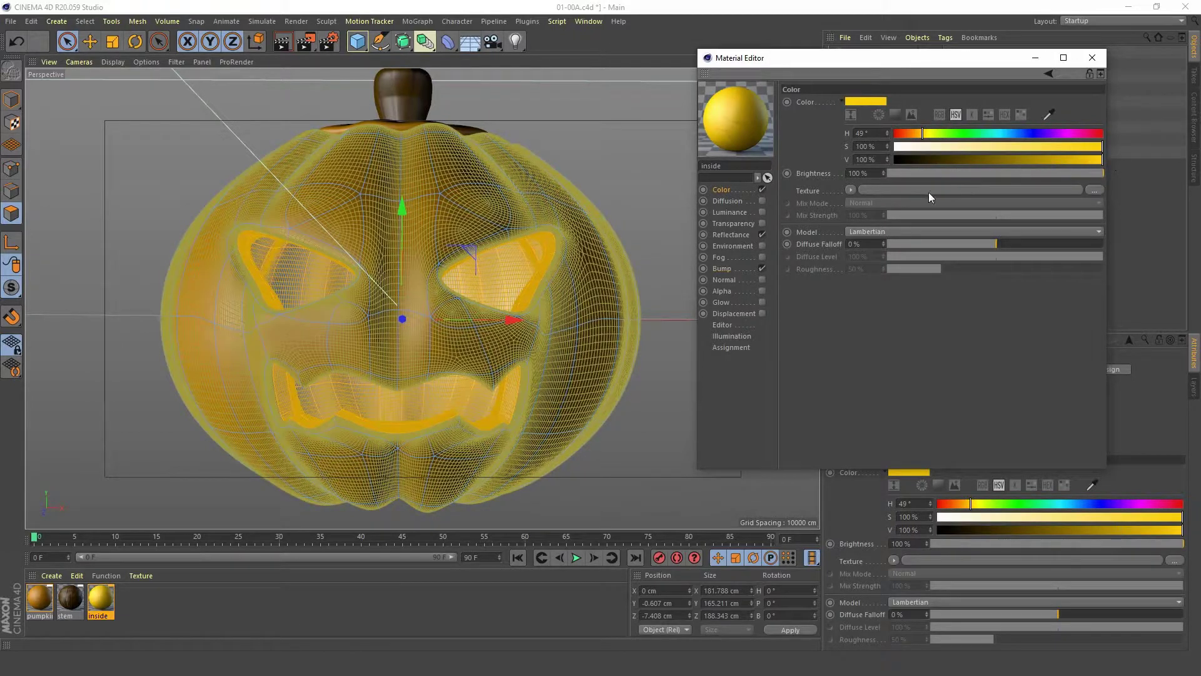
click(1092, 58)
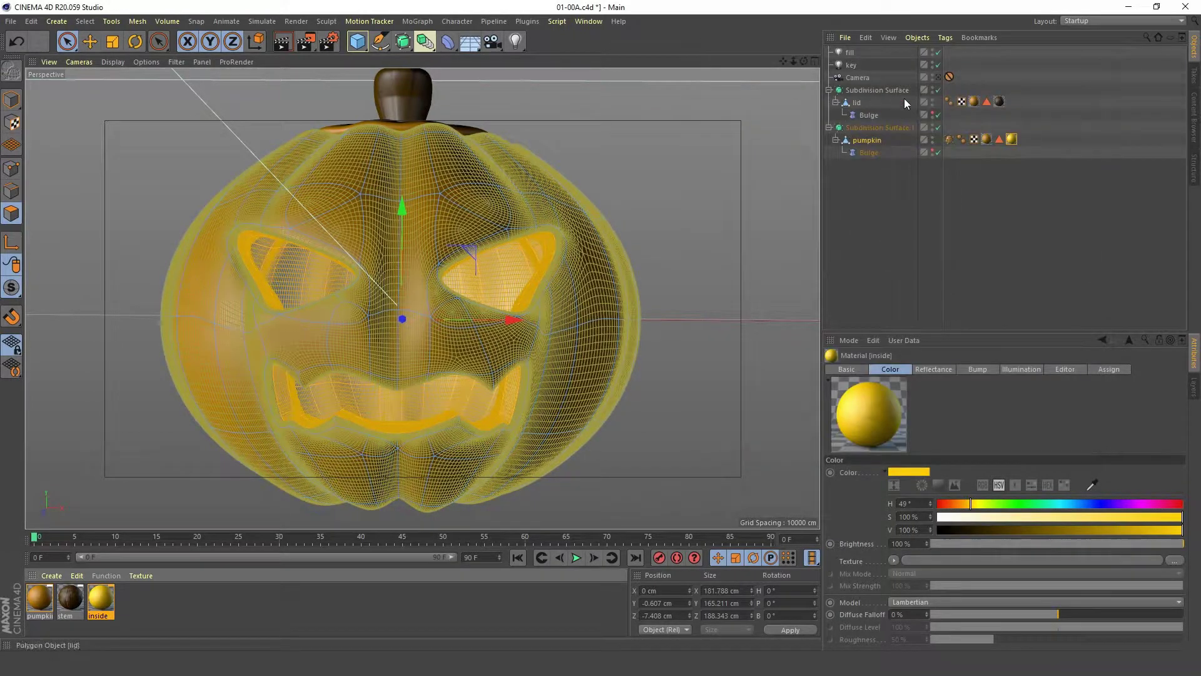
- Render the deselected pumpkin through the scene camera to the Picture Viewer, and turn on the Interactive Render Region
click(938, 77)
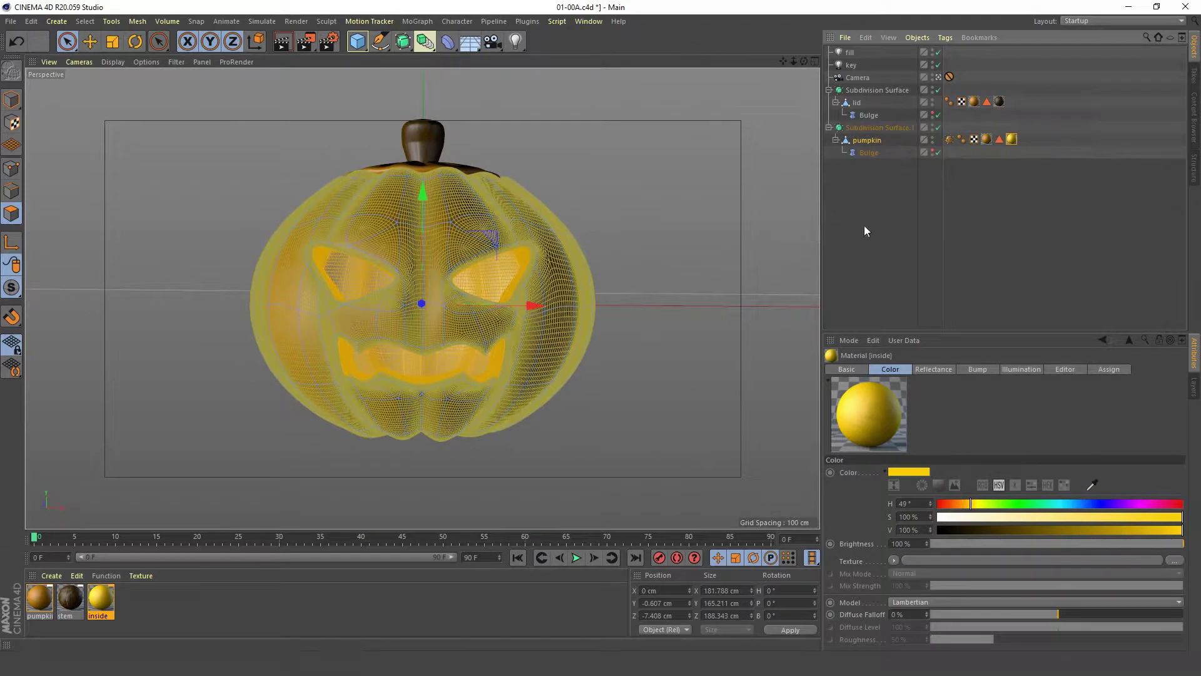
click(864, 226)
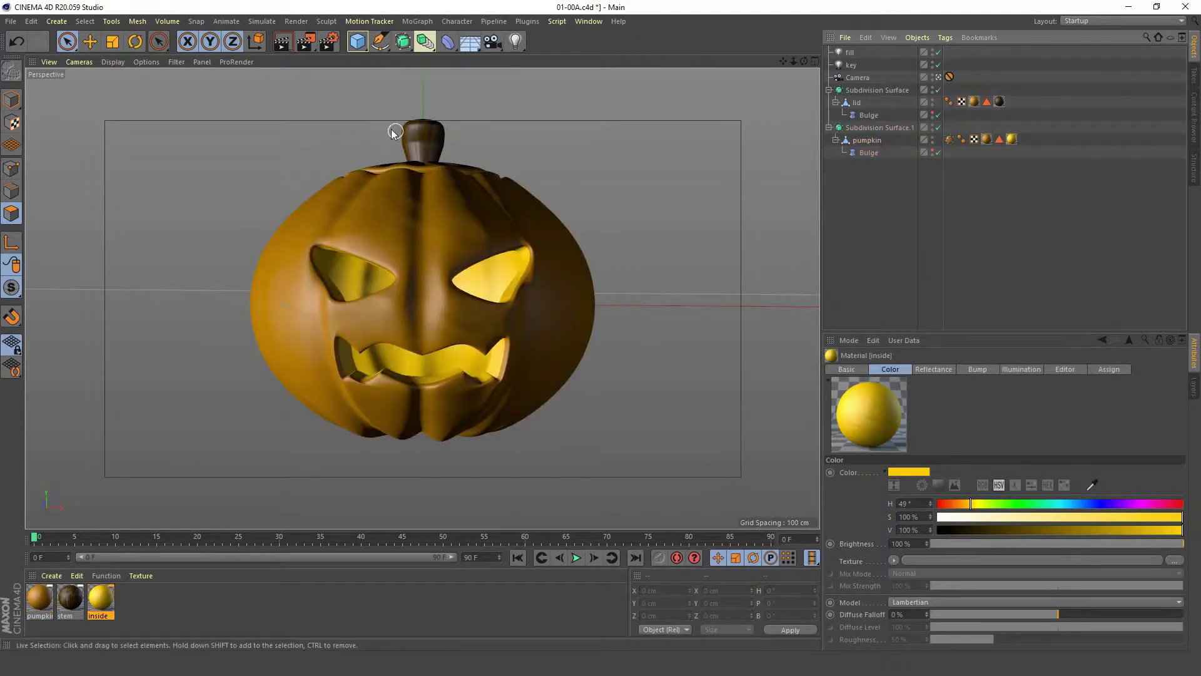
click(329, 41)
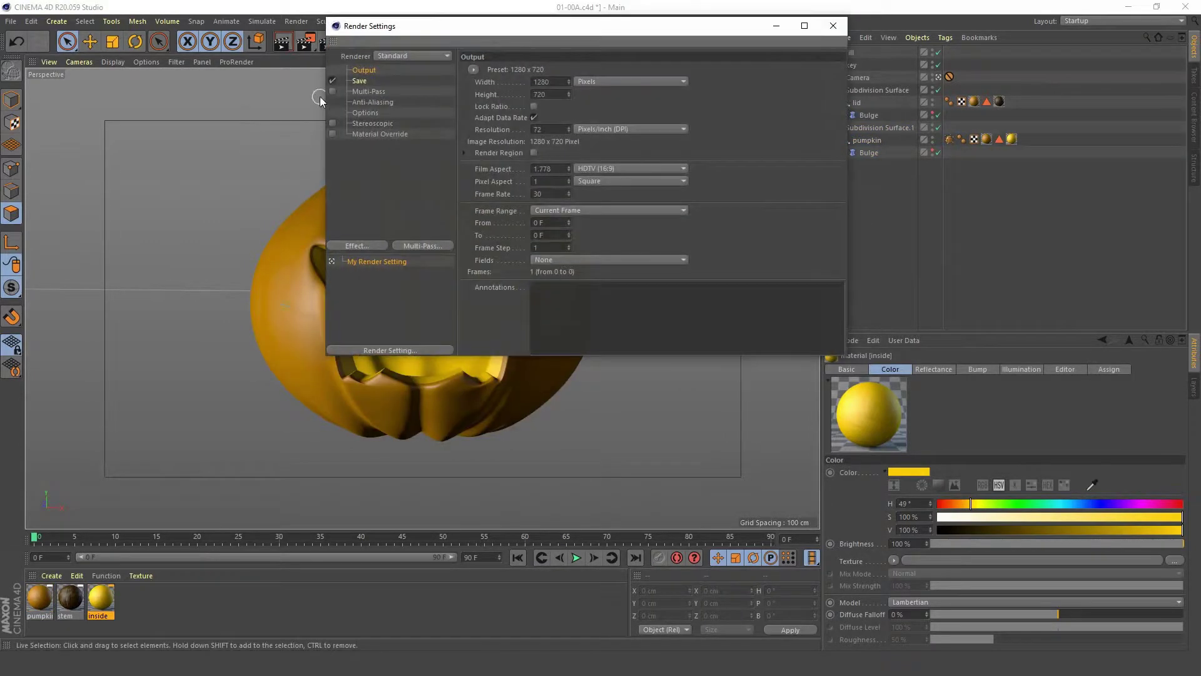
click(833, 26)
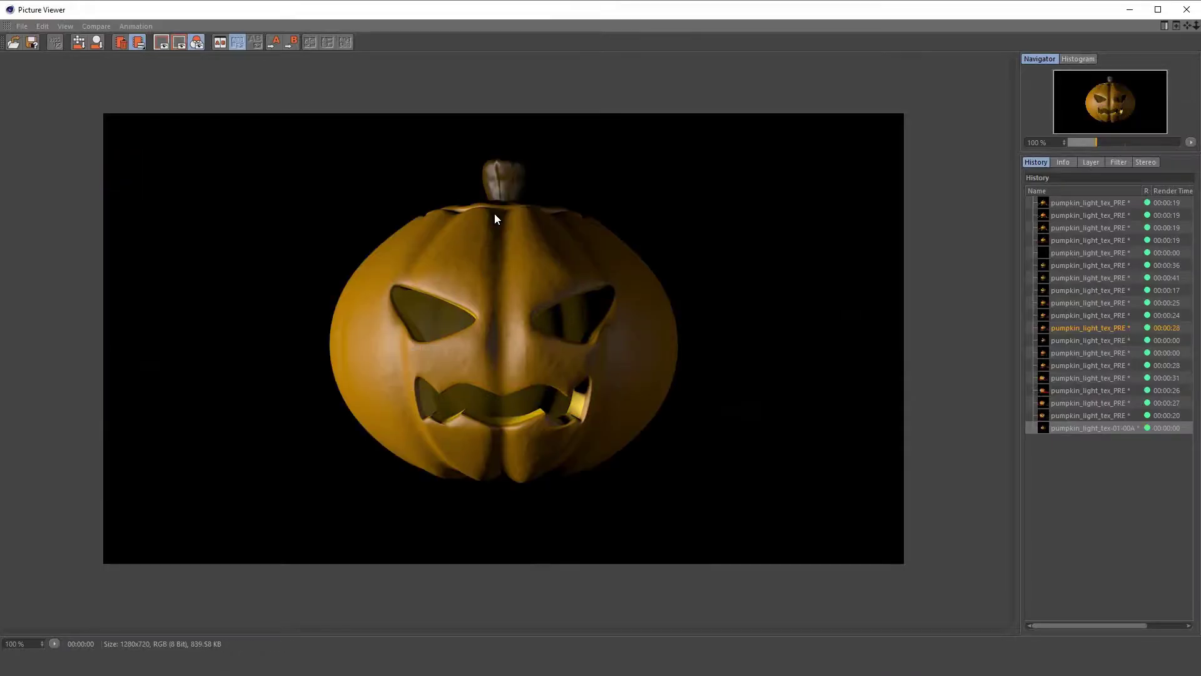
click(1186, 9)
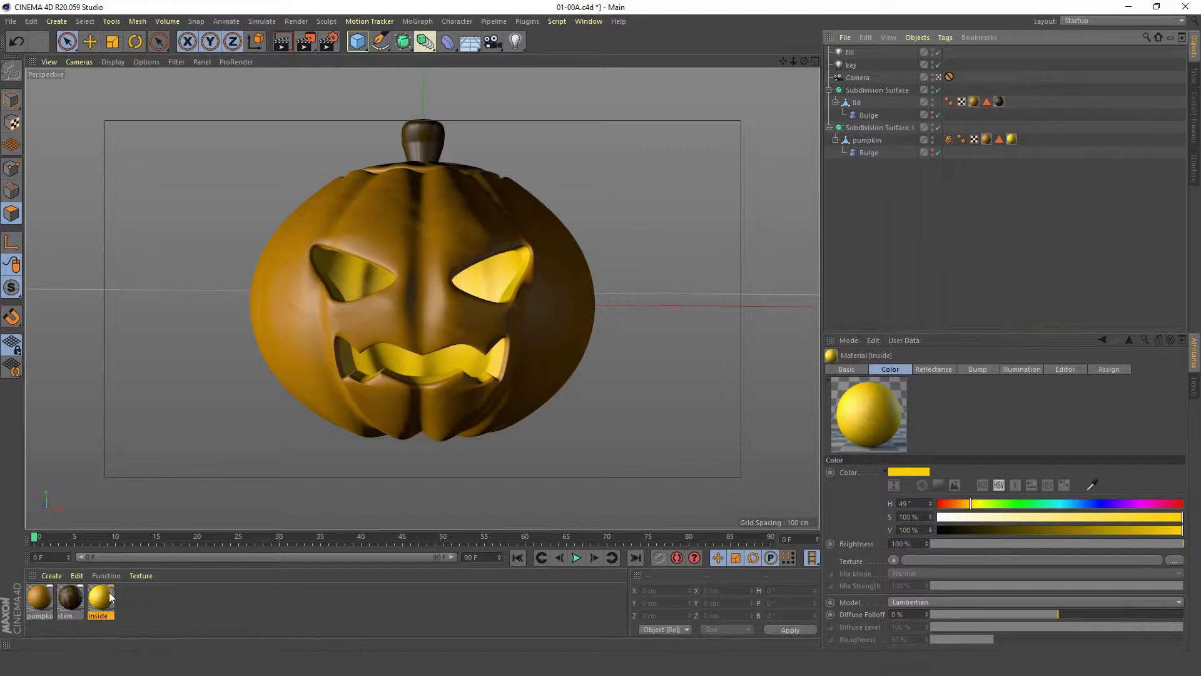
click(302, 43)
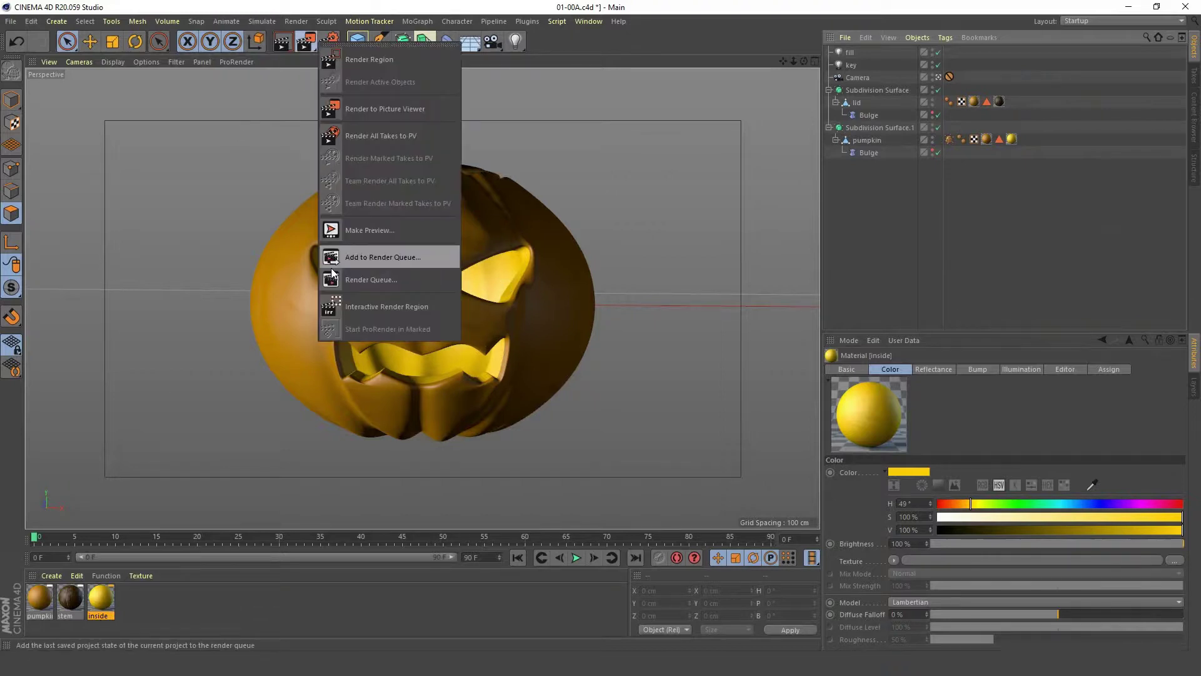
click(355, 299)
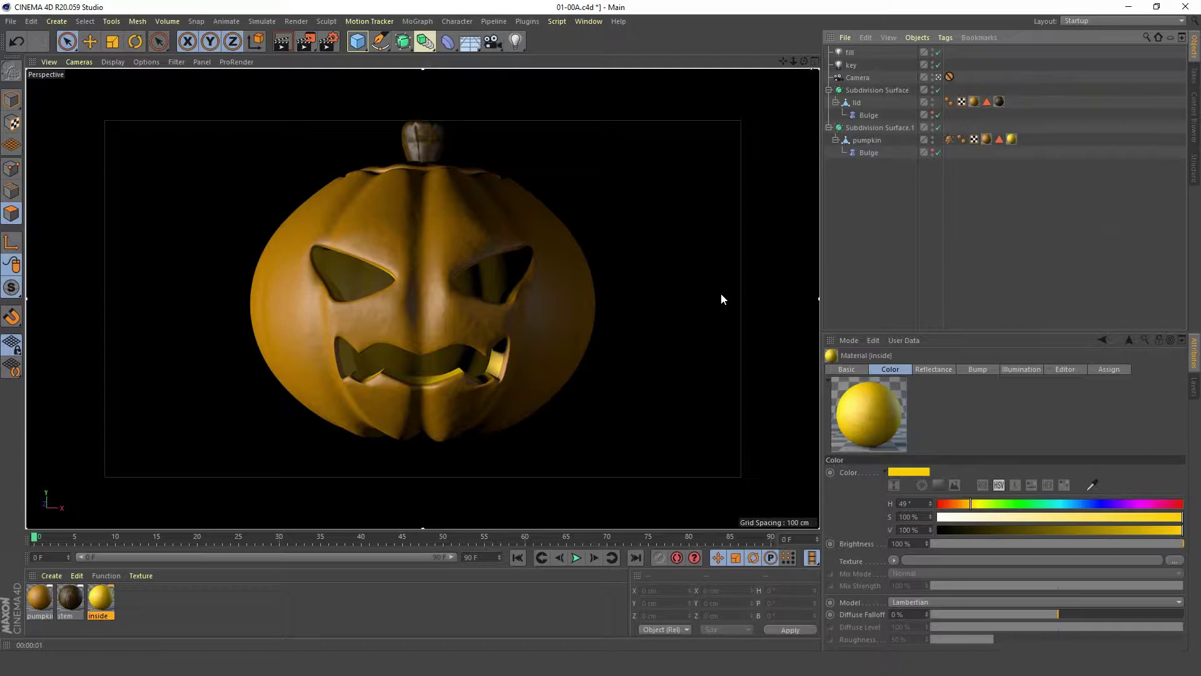
- Add a Beckmann reflectance layer to the inside material and set its layer colour brightness to 60%
double_click(104, 598)
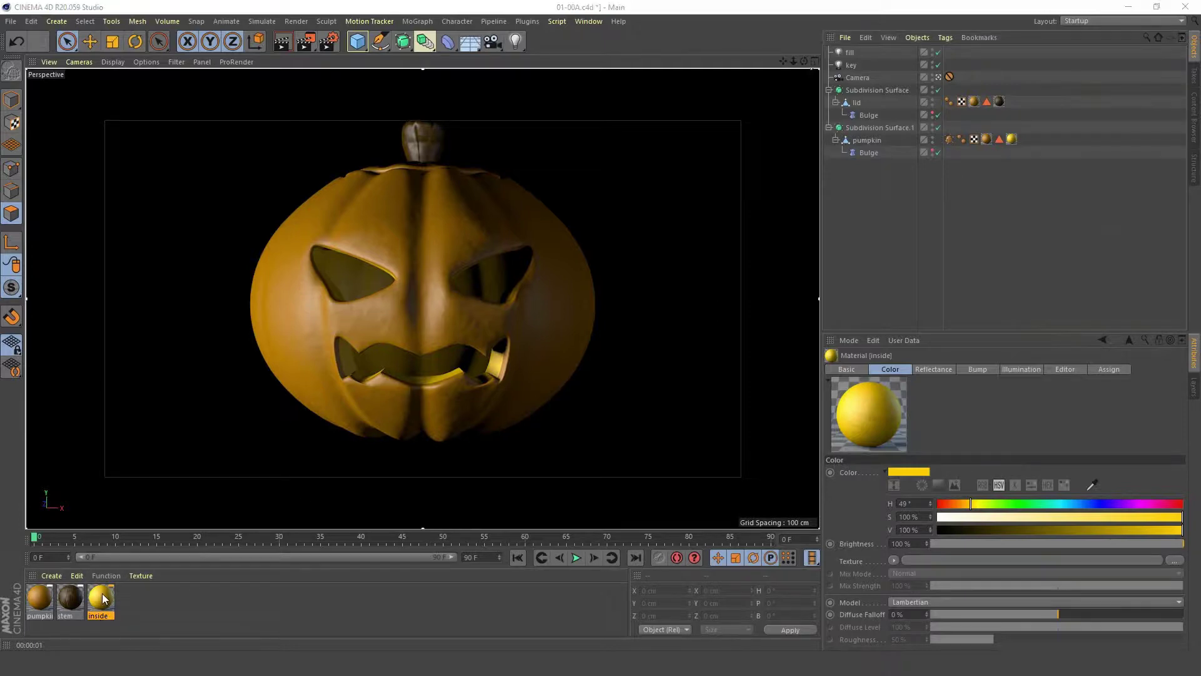
drag(378, 85, 878, 69)
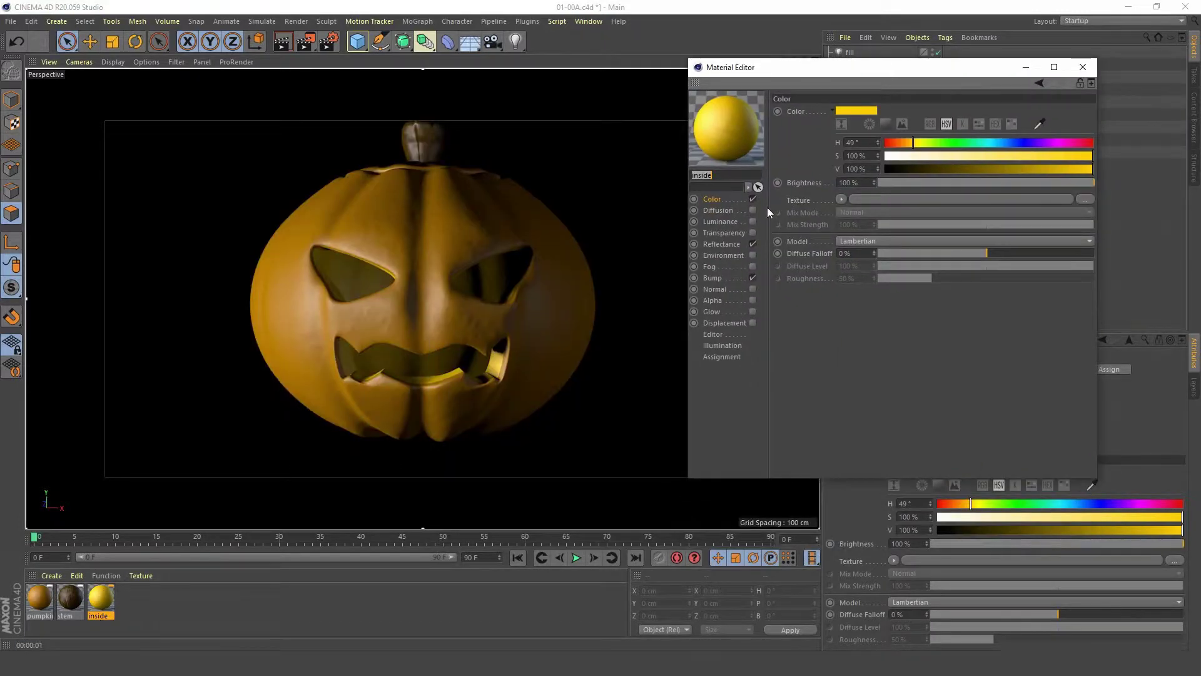
click(724, 244)
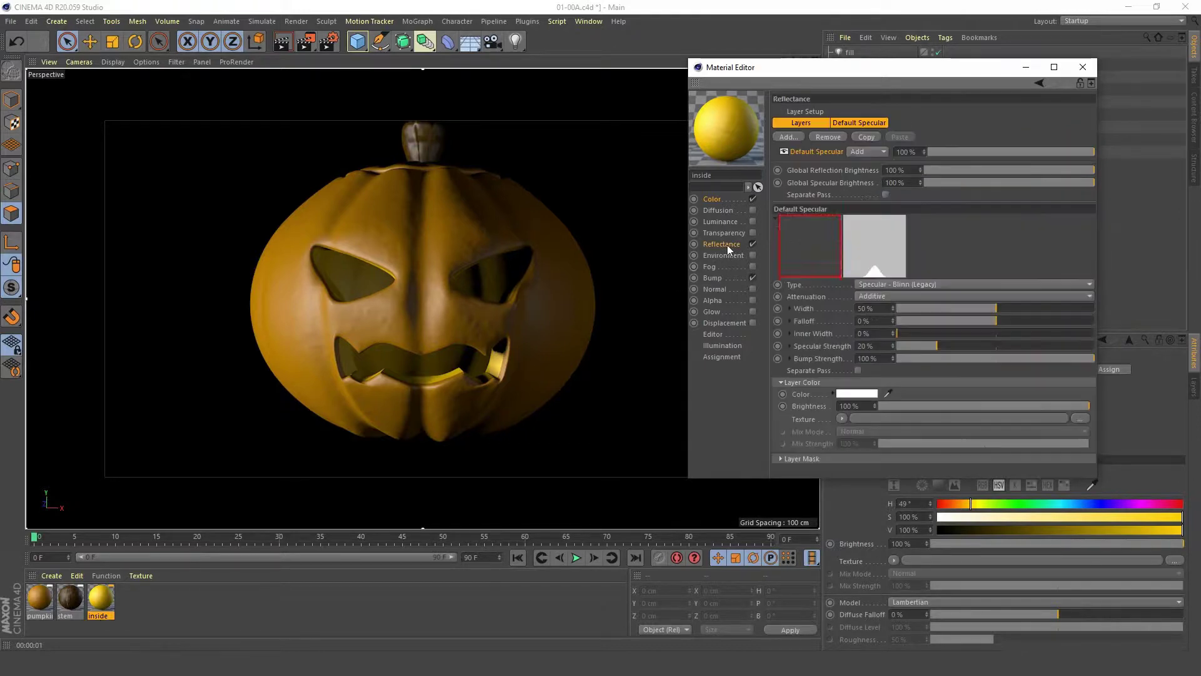
click(788, 144)
click(842, 141)
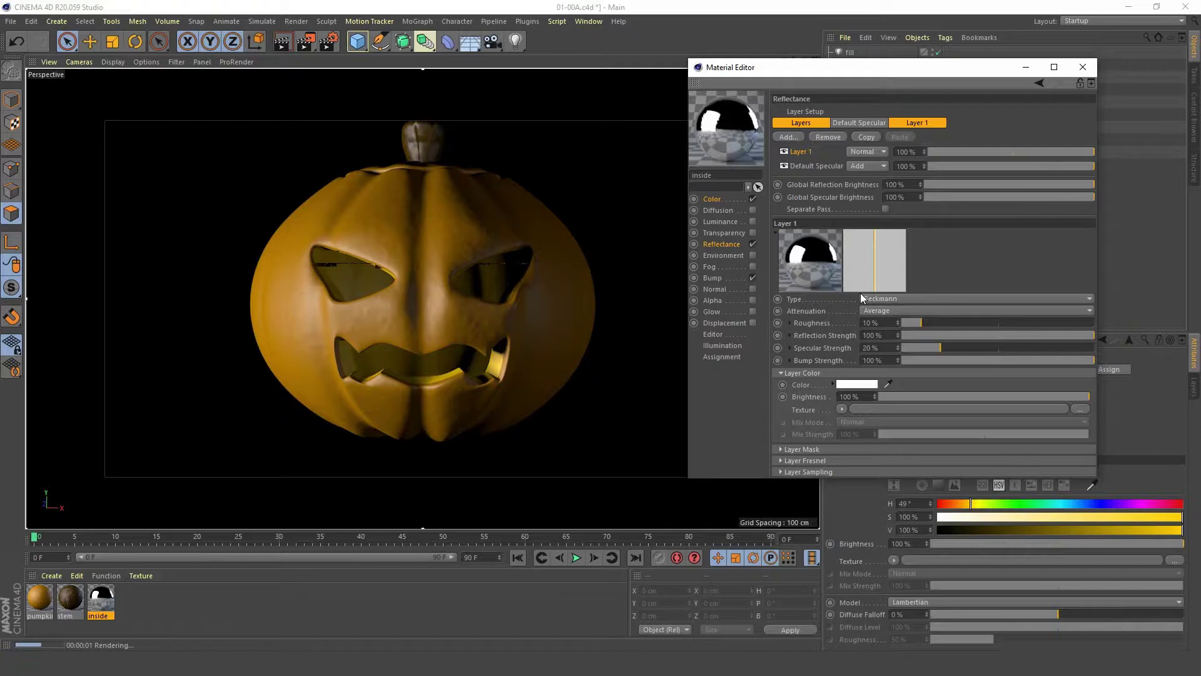
click(984, 397)
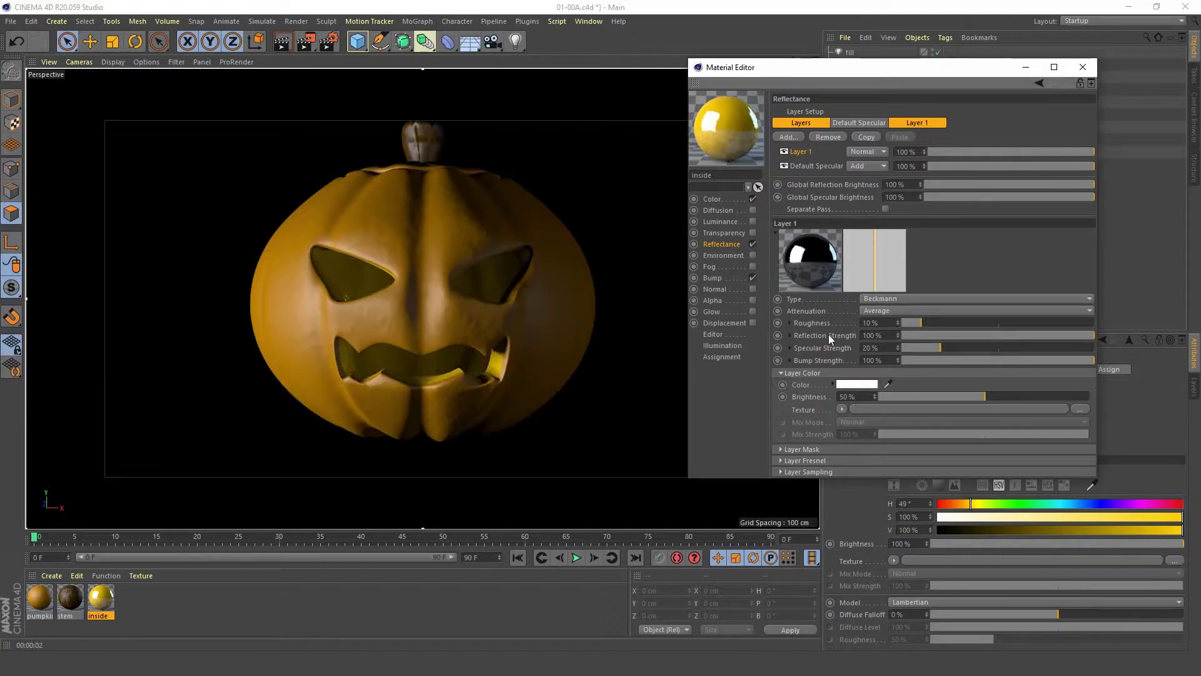
drag(990, 395, 1006, 396)
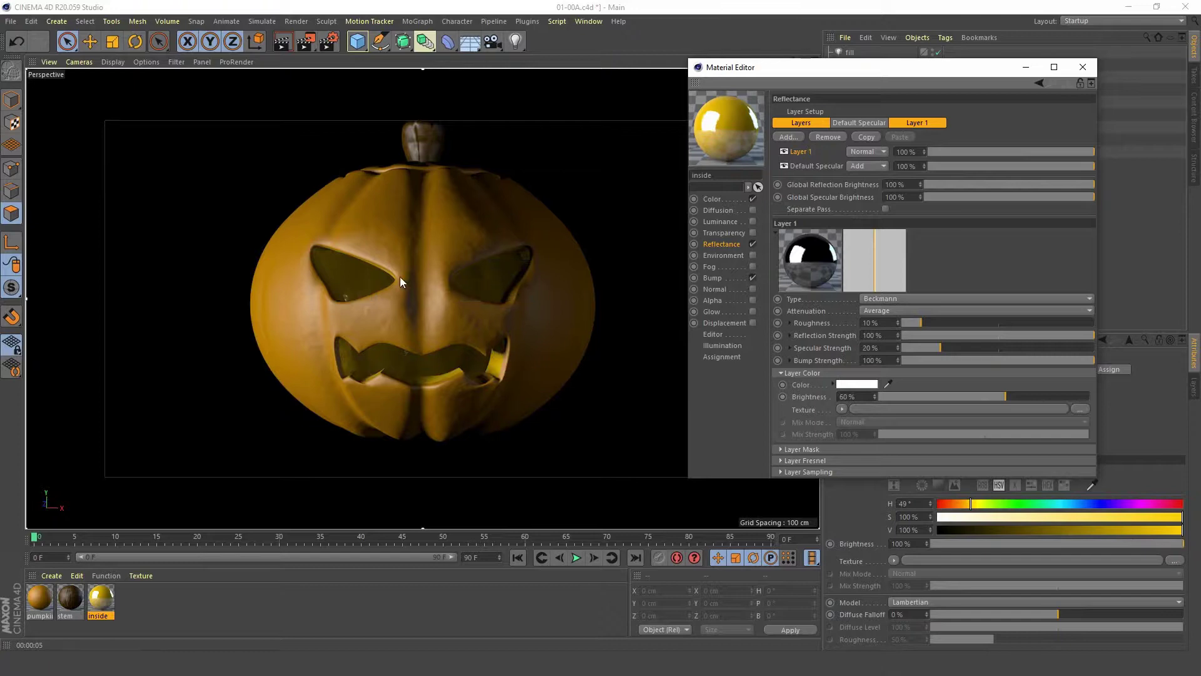
- Clear the layered bump texture of the inside material and replace it with a Noise shader
click(714, 279)
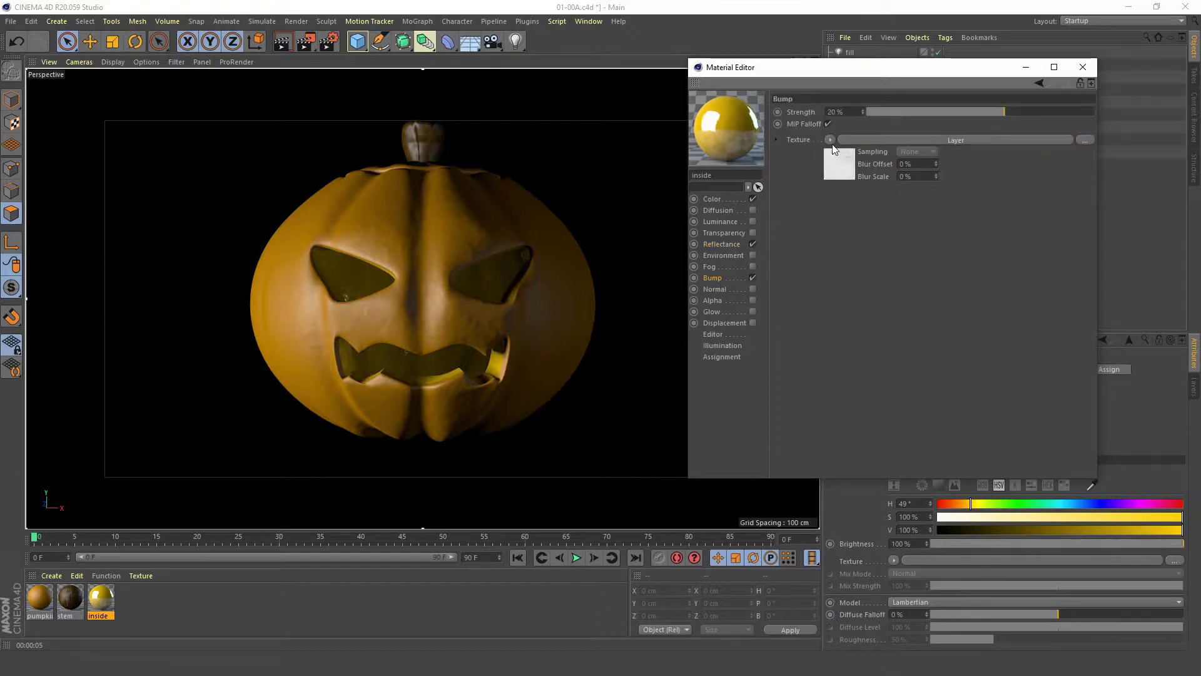
click(837, 161)
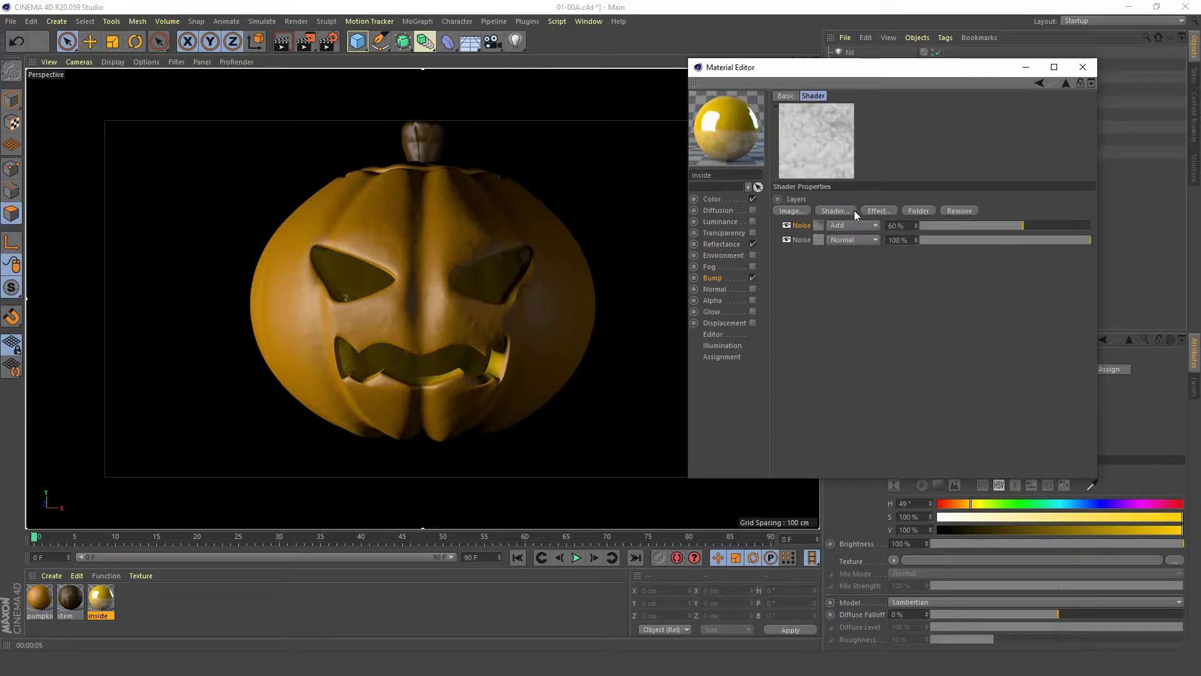
click(719, 278)
click(829, 140)
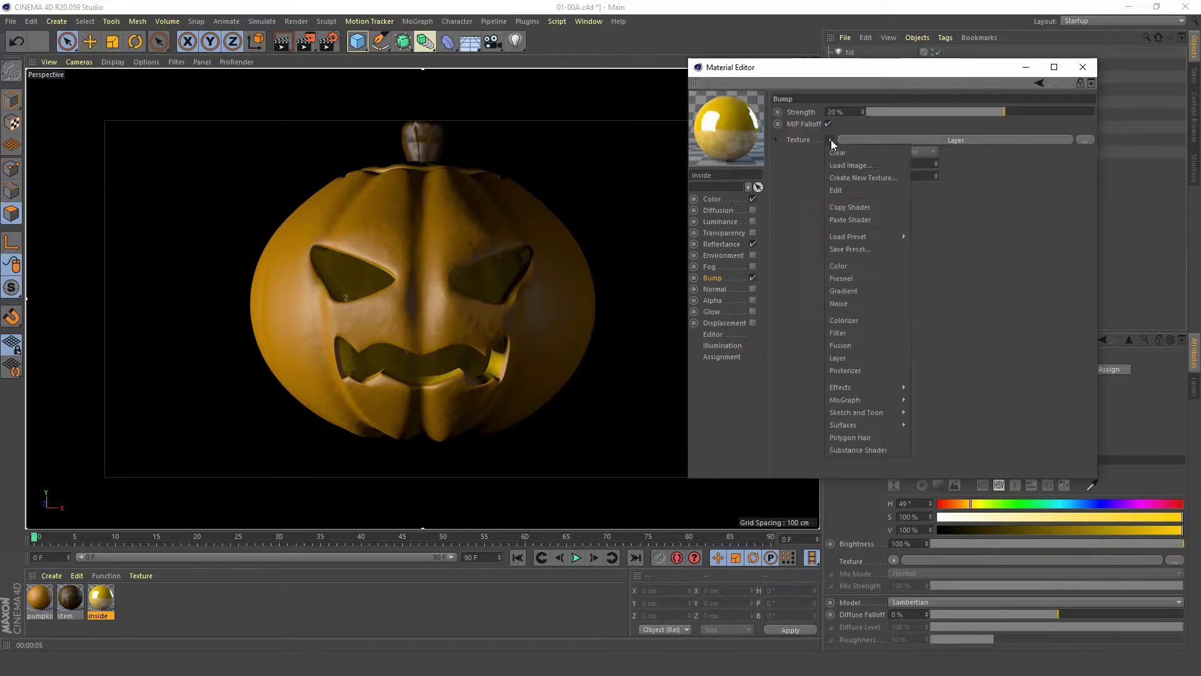
click(838, 153)
click(830, 140)
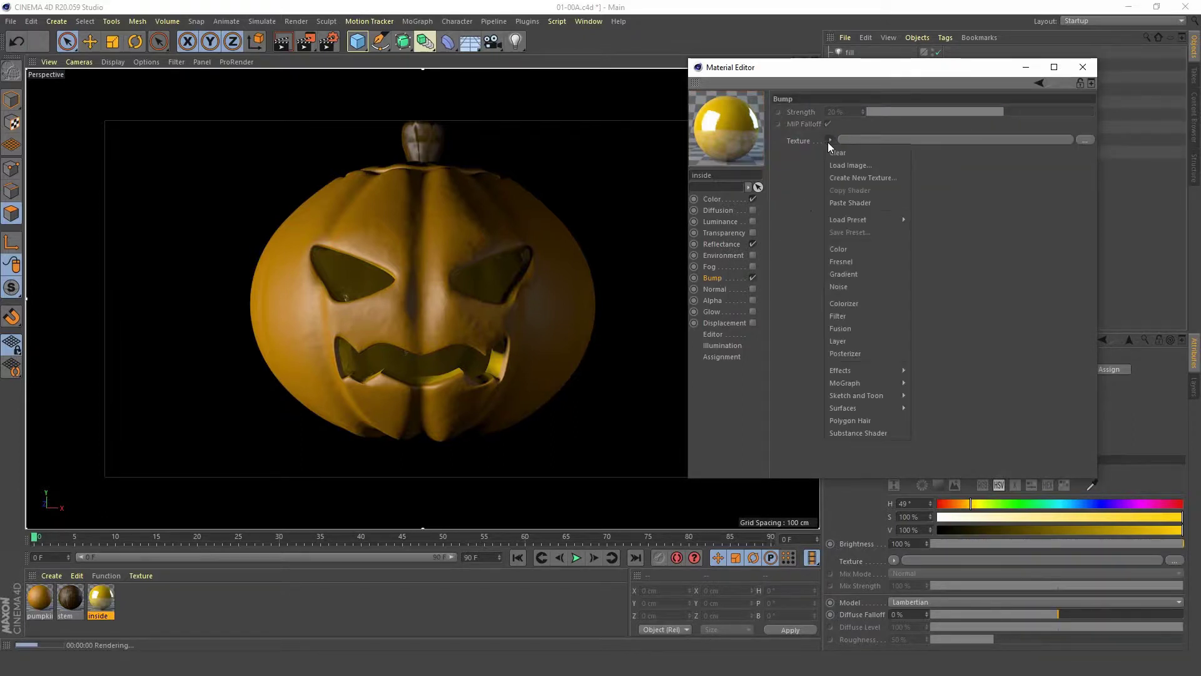
click(857, 277)
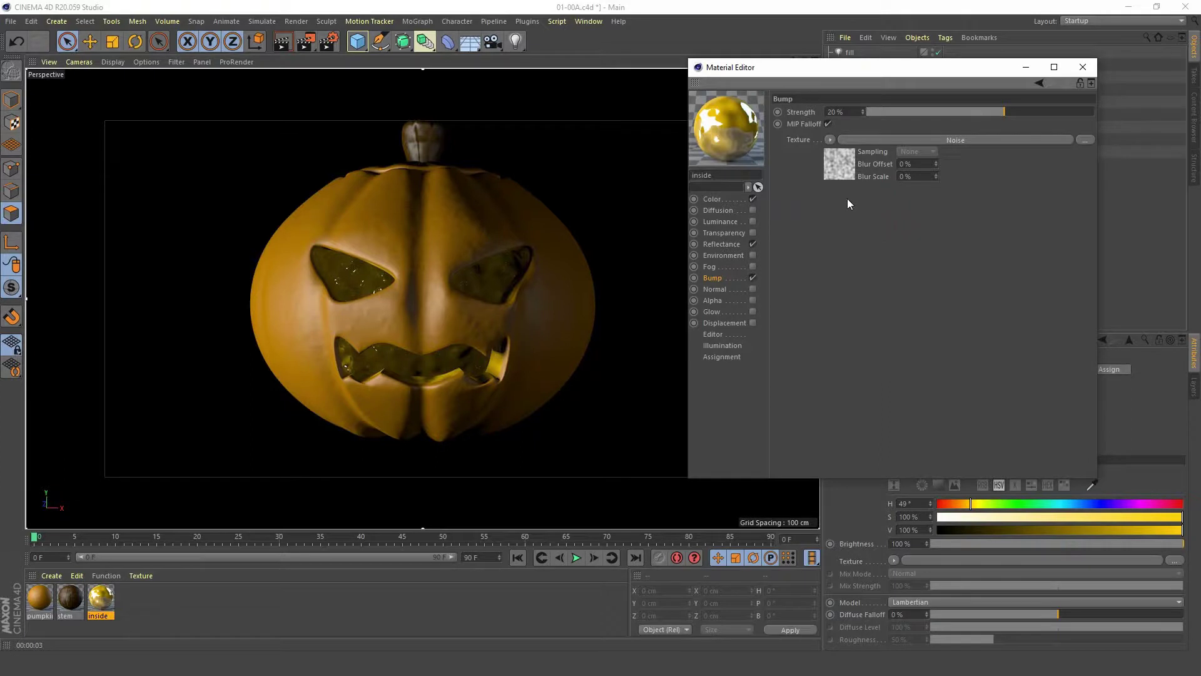
- Stretch the bump noise of the inside material by setting its second Relative Scale value to 600%
click(839, 161)
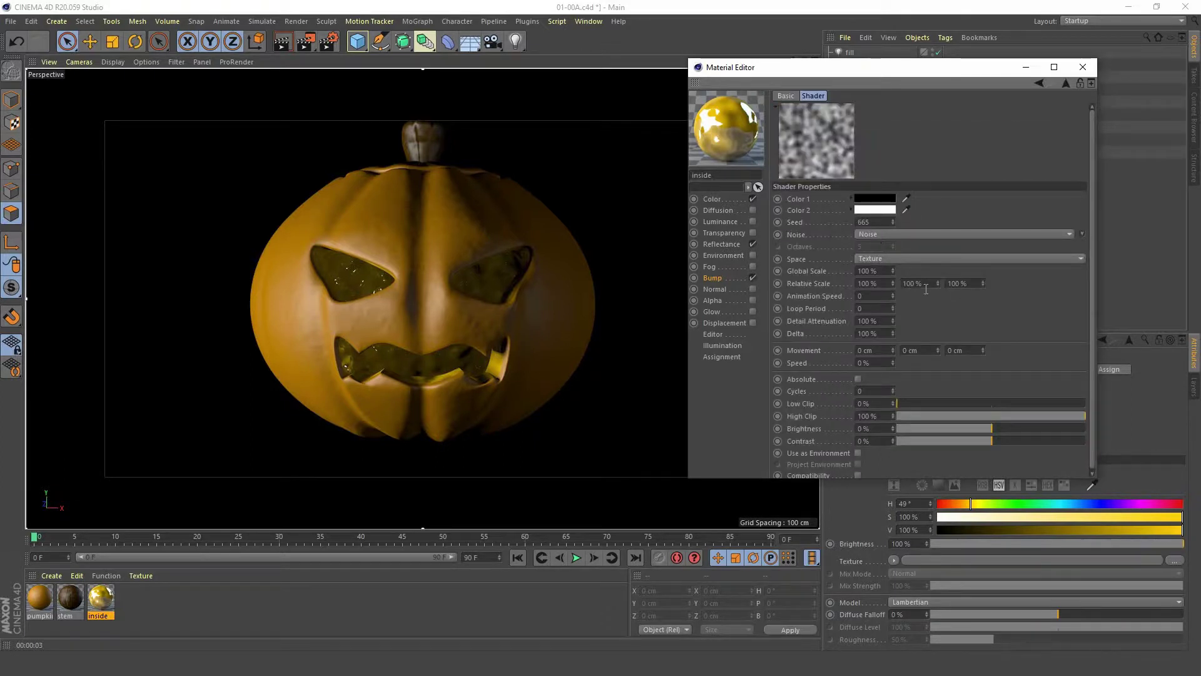
drag(927, 285, 861, 284)
text(600)
key(Return)
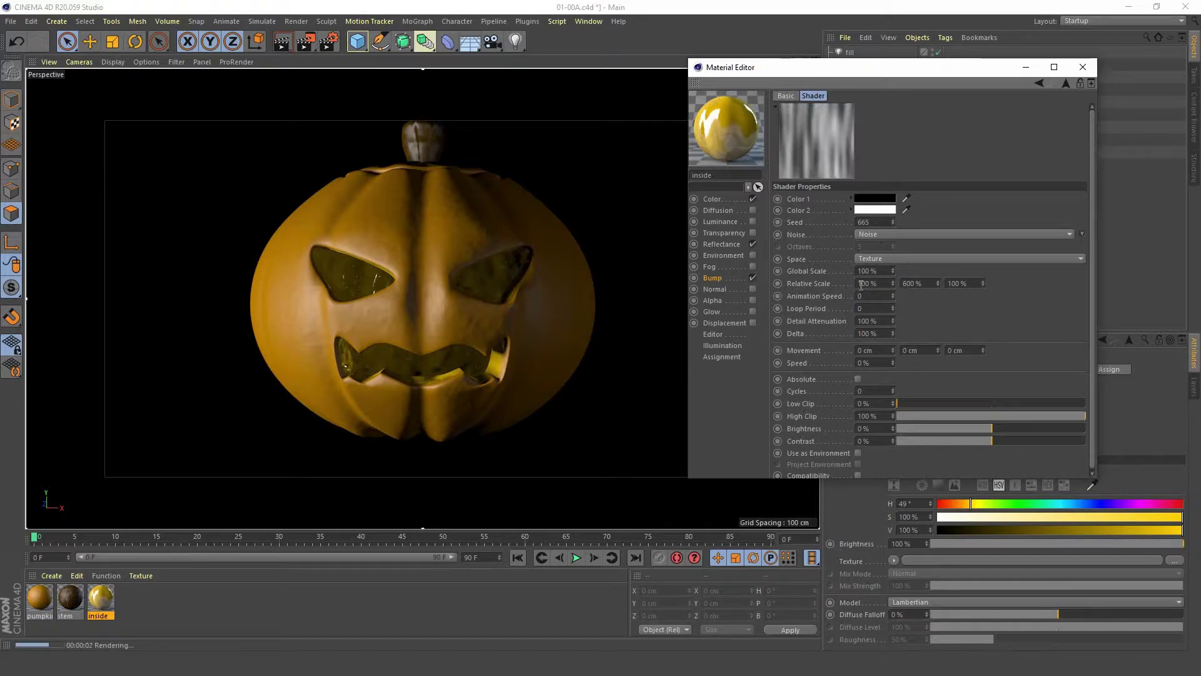
- Try a Global Scale of 300% on the inside material's bump noise
drag(885, 272, 728, 268)
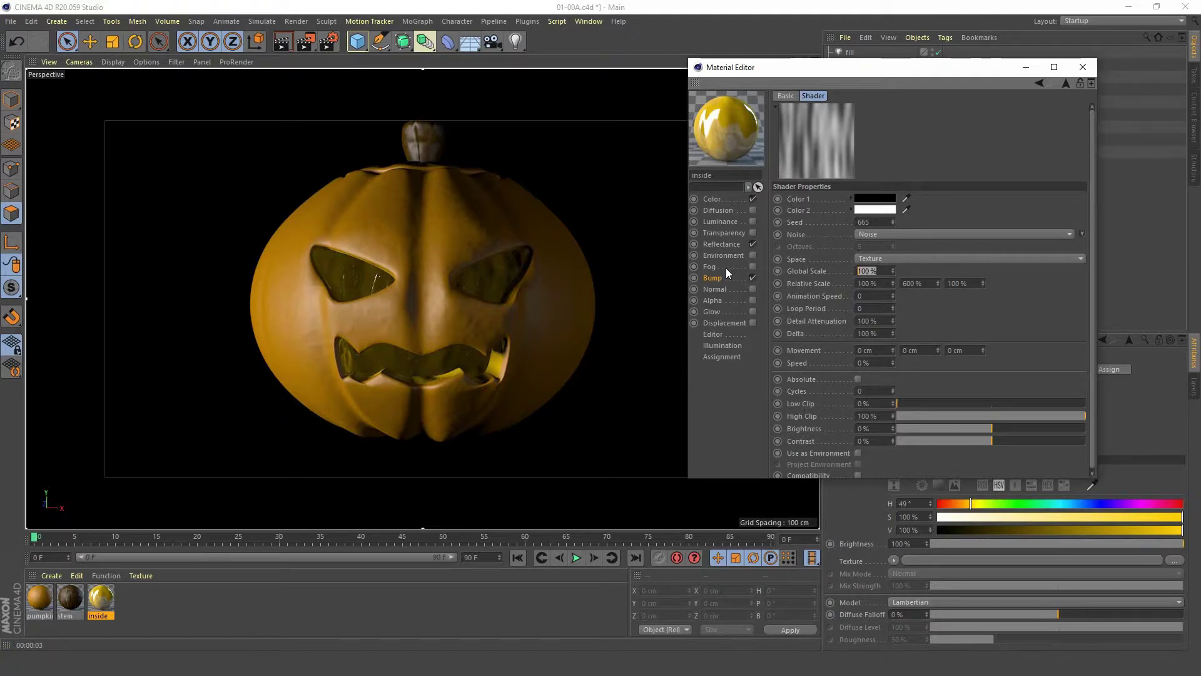
text(300)
key(Return)
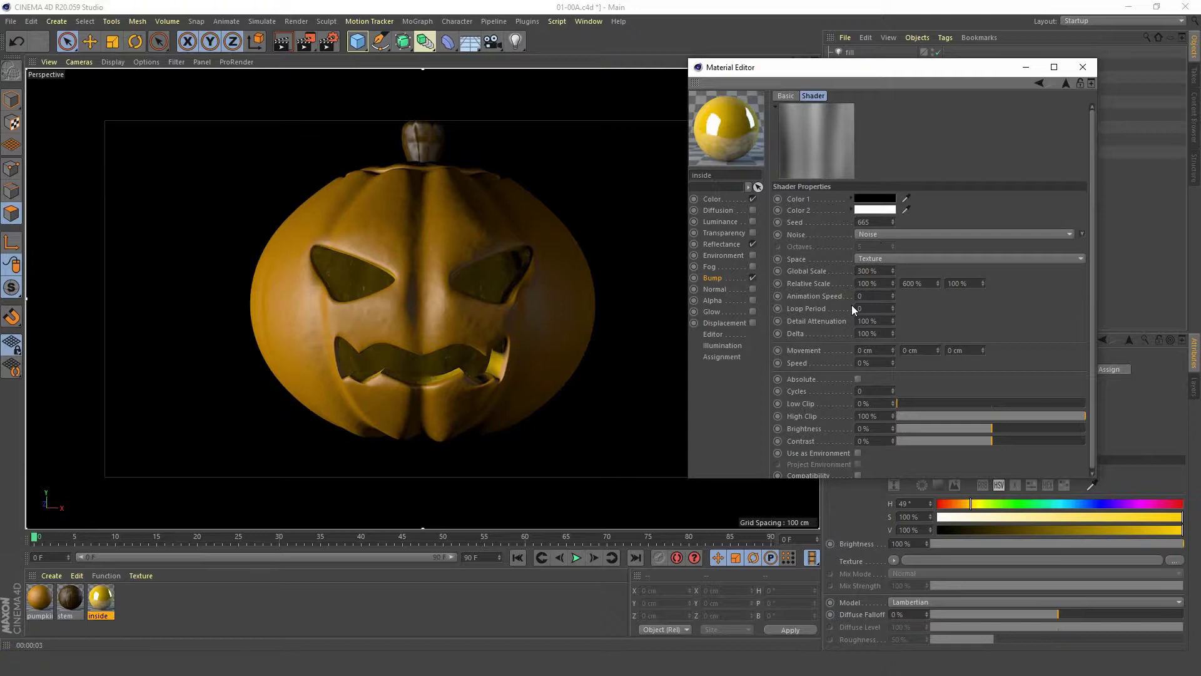
- Set the Low Clip of the inside material's bump noise to 19% and its Global Scale to 100%
click(932, 403)
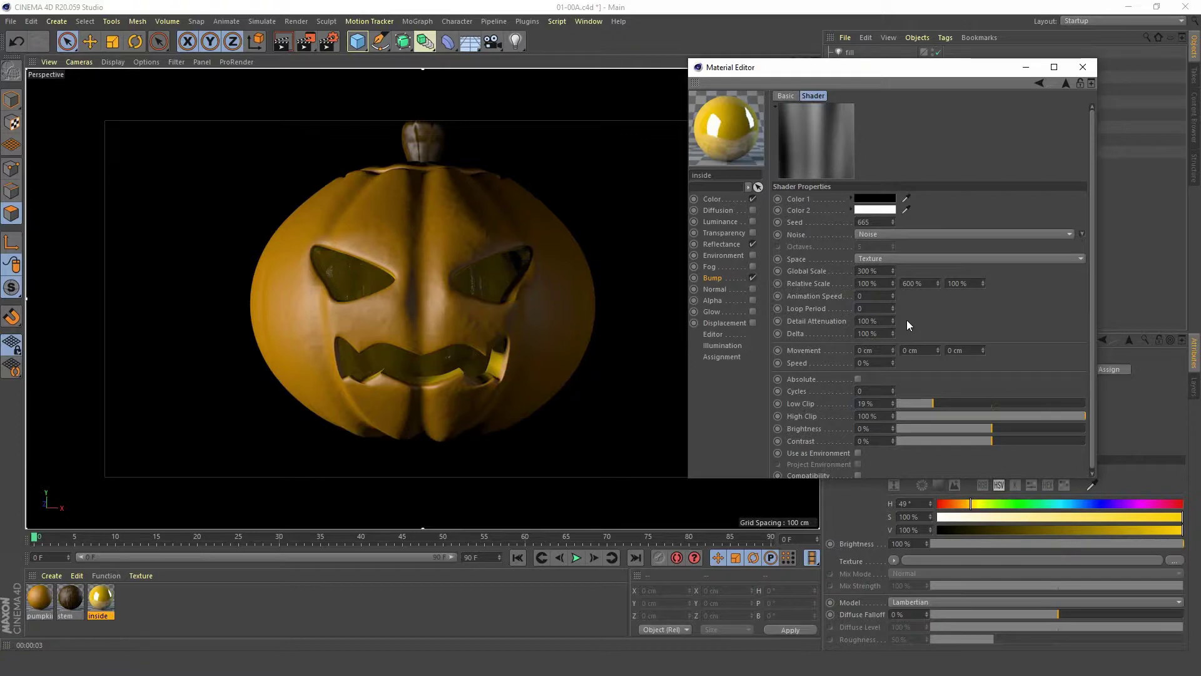
click(872, 270)
text(100)
key(Return)
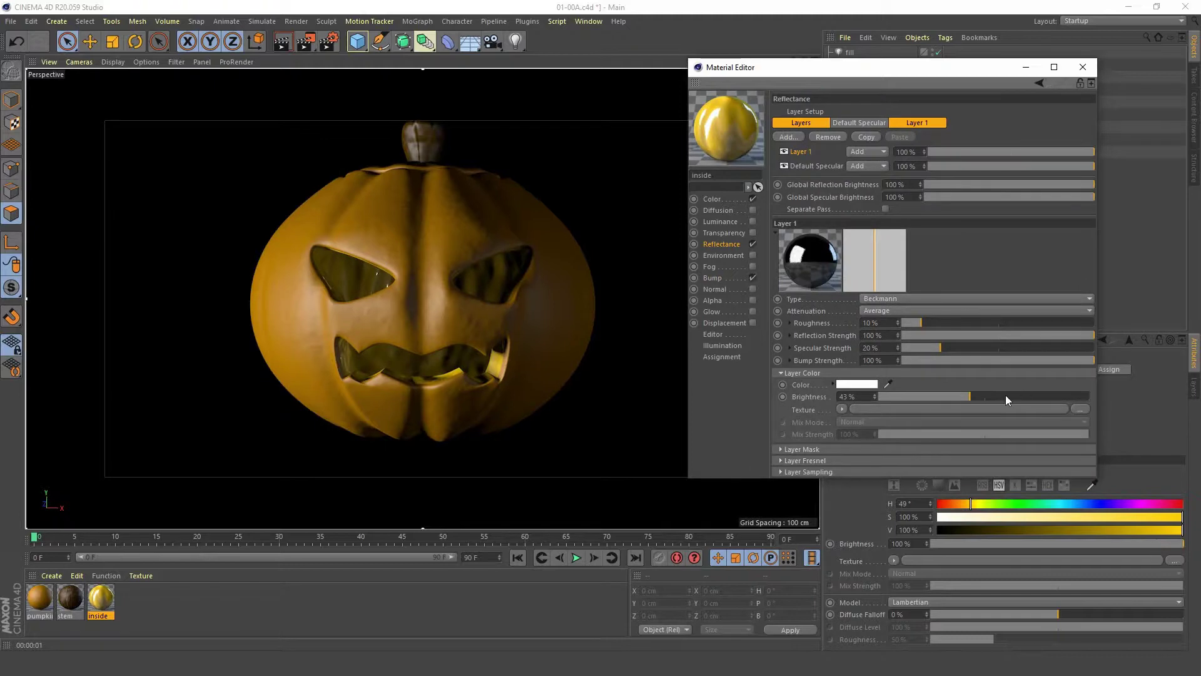
- Set the roughness of the inside material's Beckmann reflectance layer to 29% and its layer colour brightness to 57%
click(1005, 395)
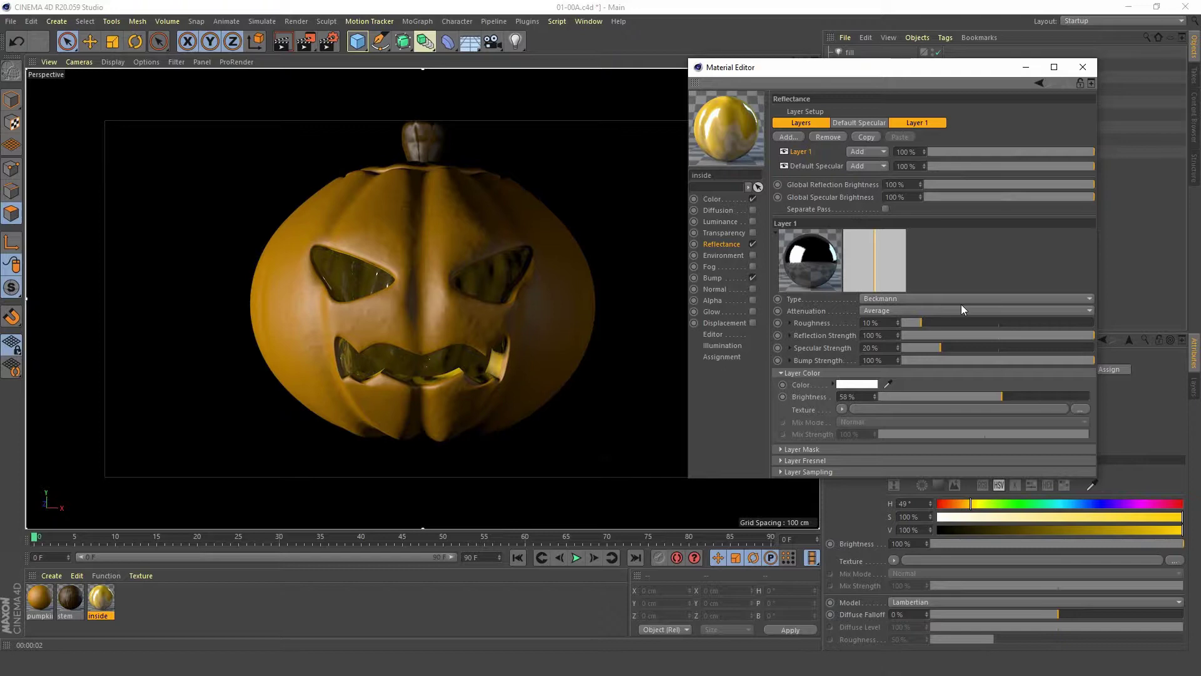
drag(946, 322, 958, 323)
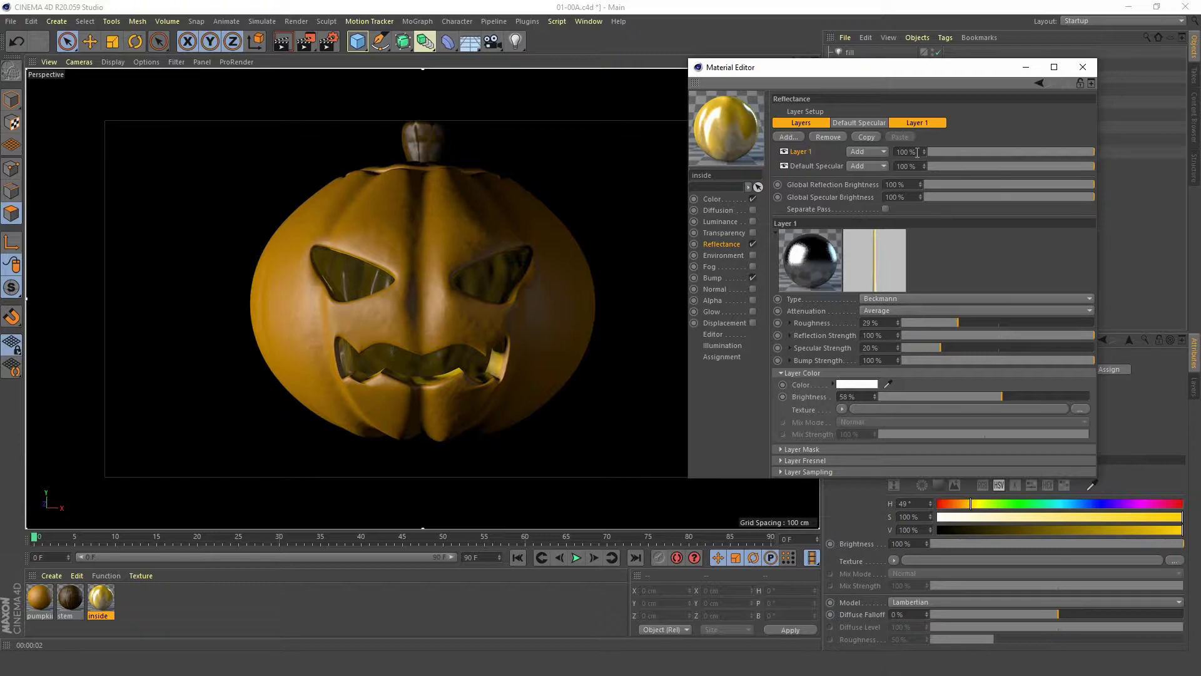
drag(1007, 396, 1042, 396)
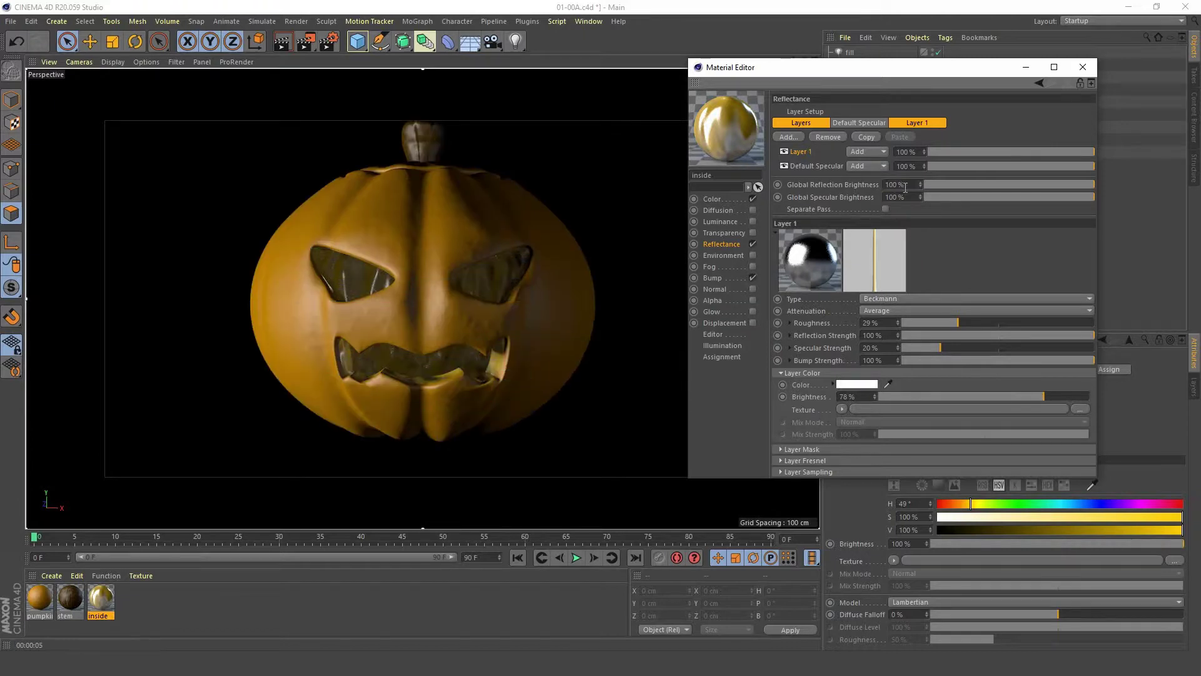
drag(1043, 397, 999, 397)
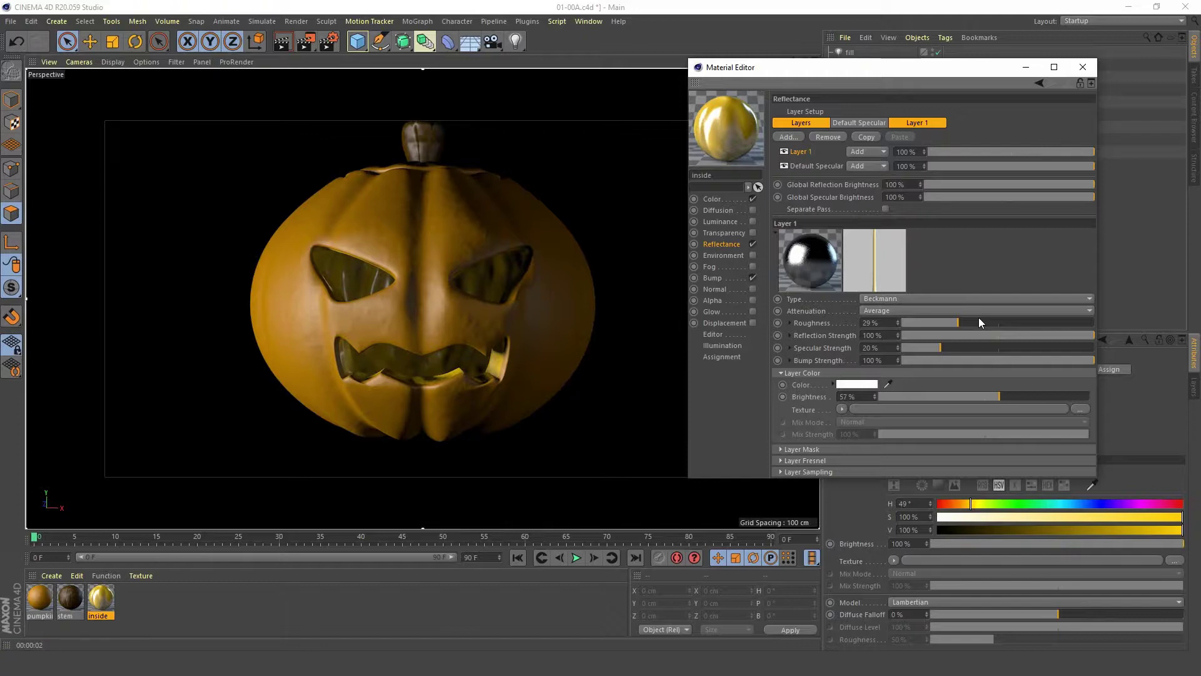
- Copy the bump Noise shader into the Beckmann layer's colour texture and set the layer colour brightness to 34%
click(713, 278)
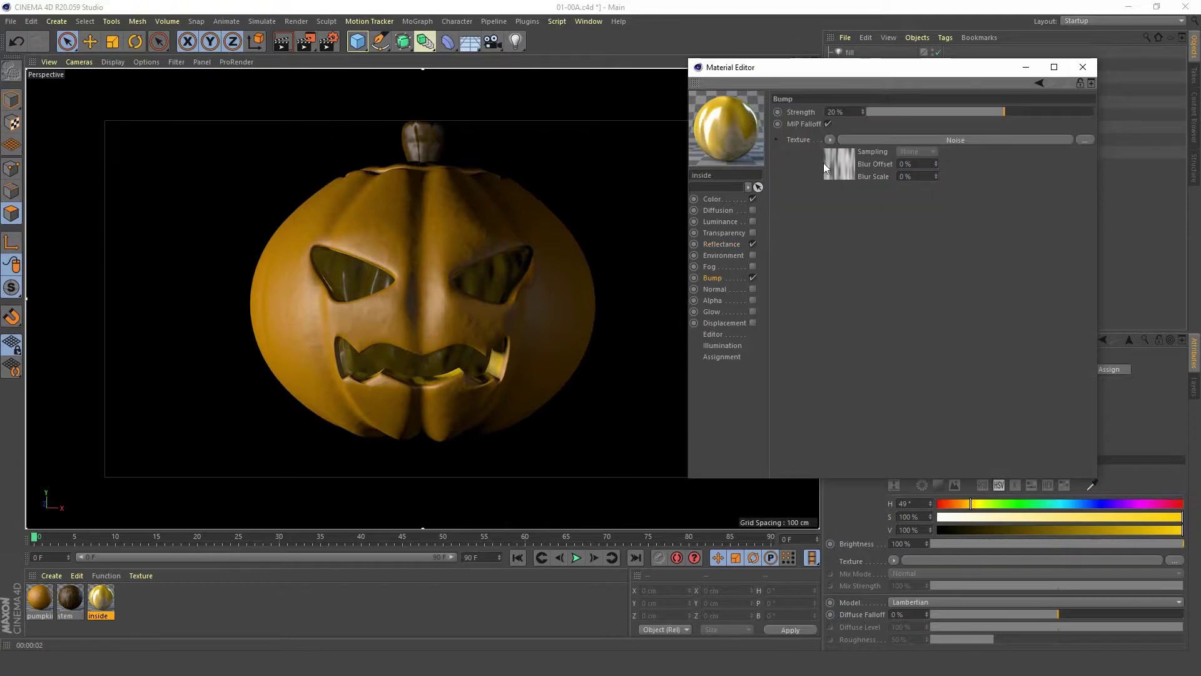
click(830, 139)
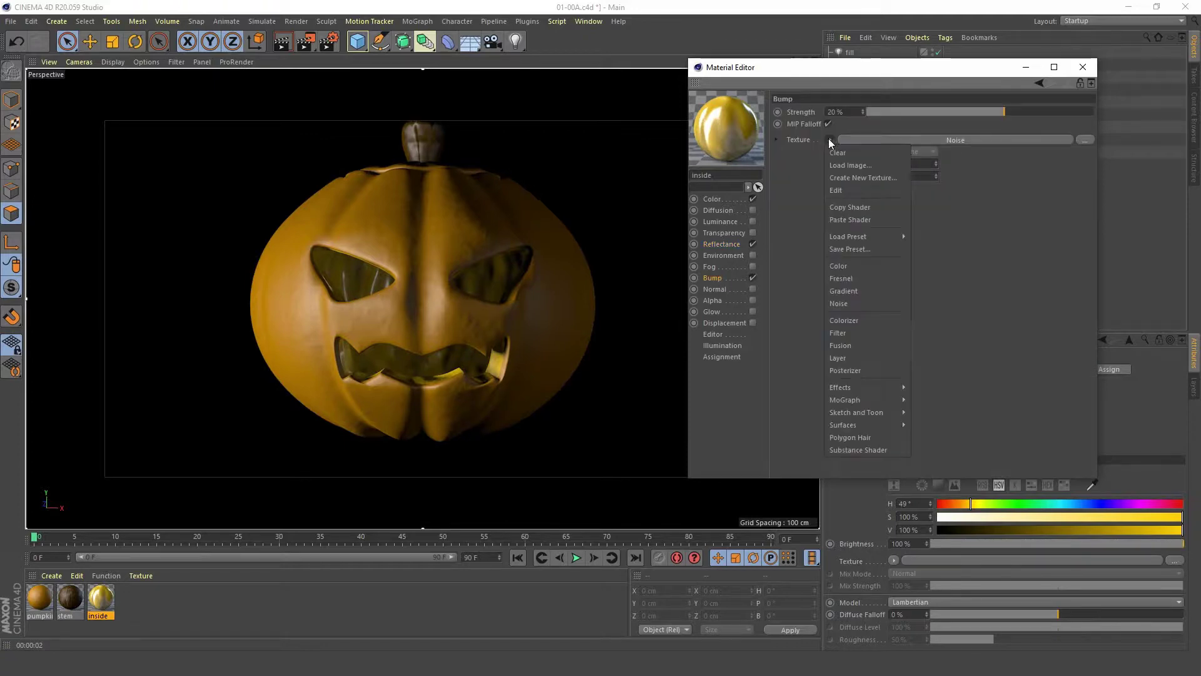
click(854, 207)
click(722, 243)
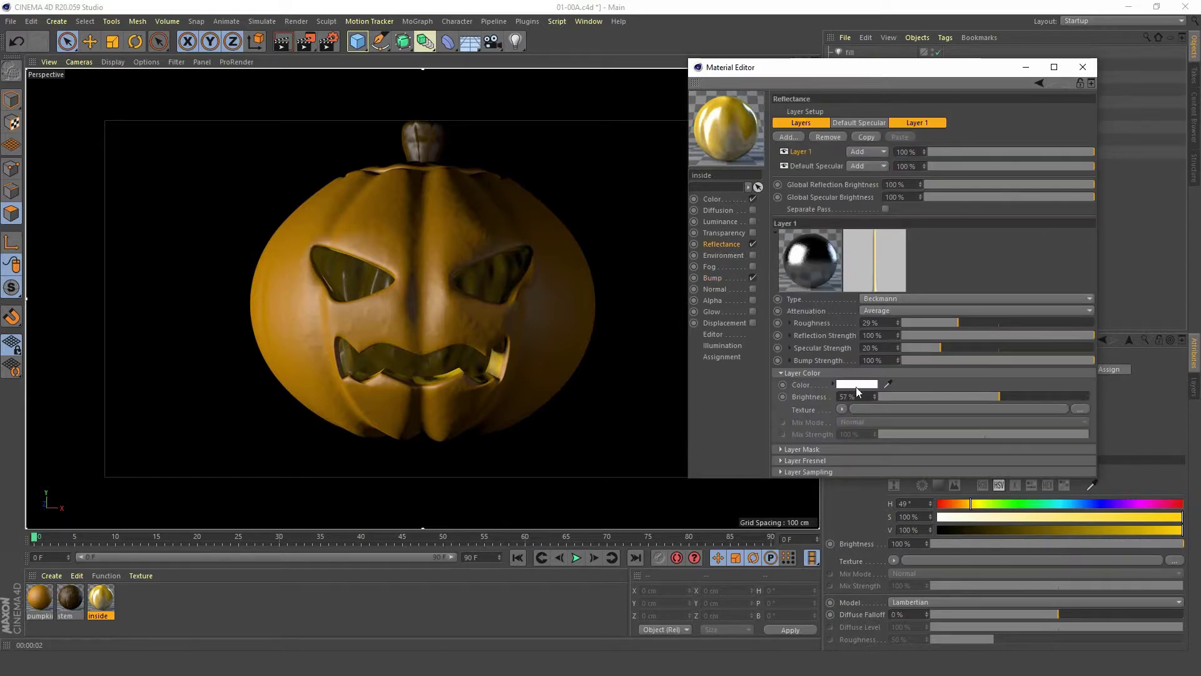
click(842, 410)
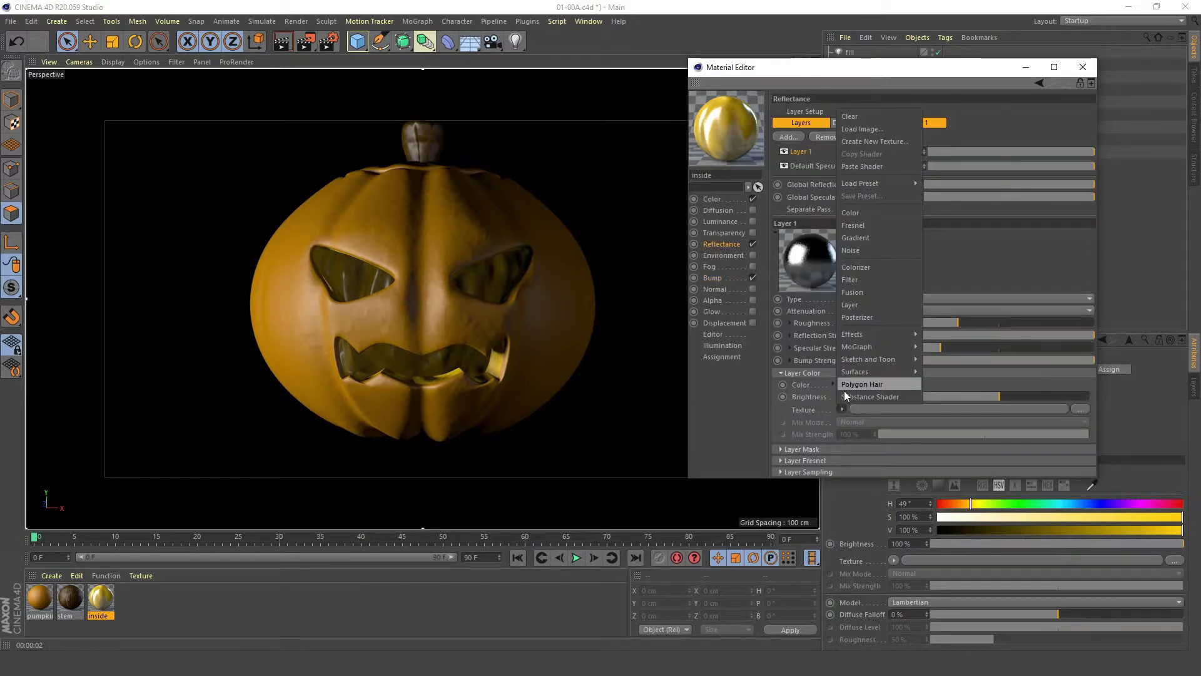
click(868, 167)
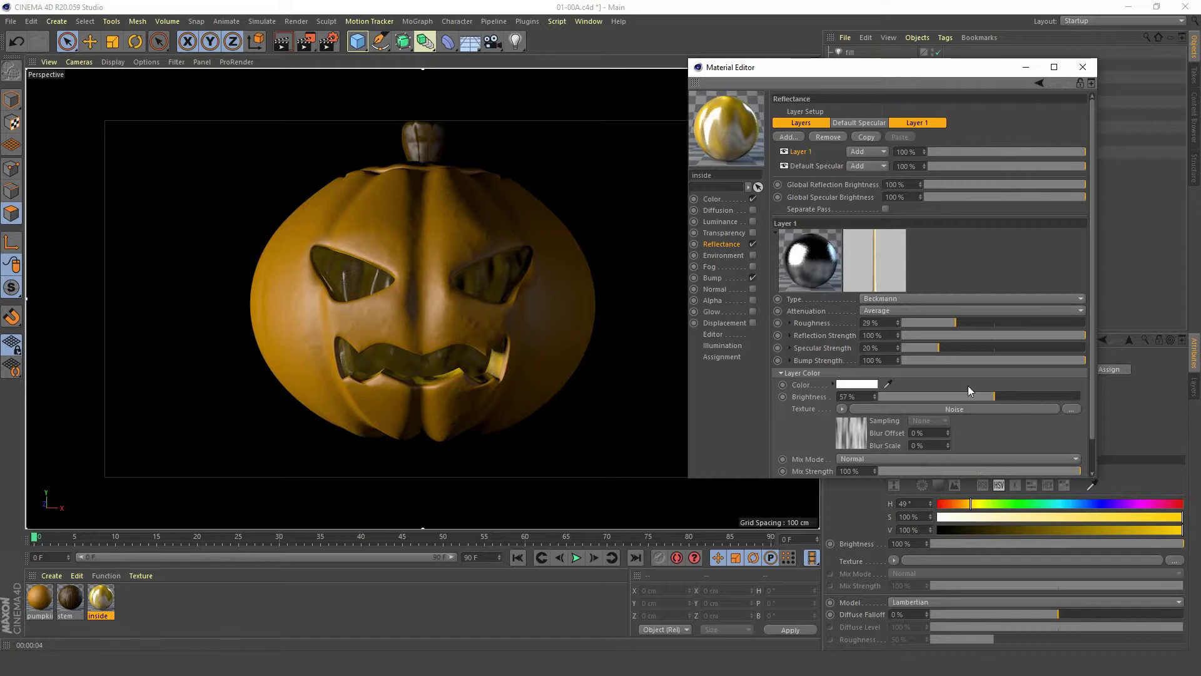
drag(988, 394, 948, 396)
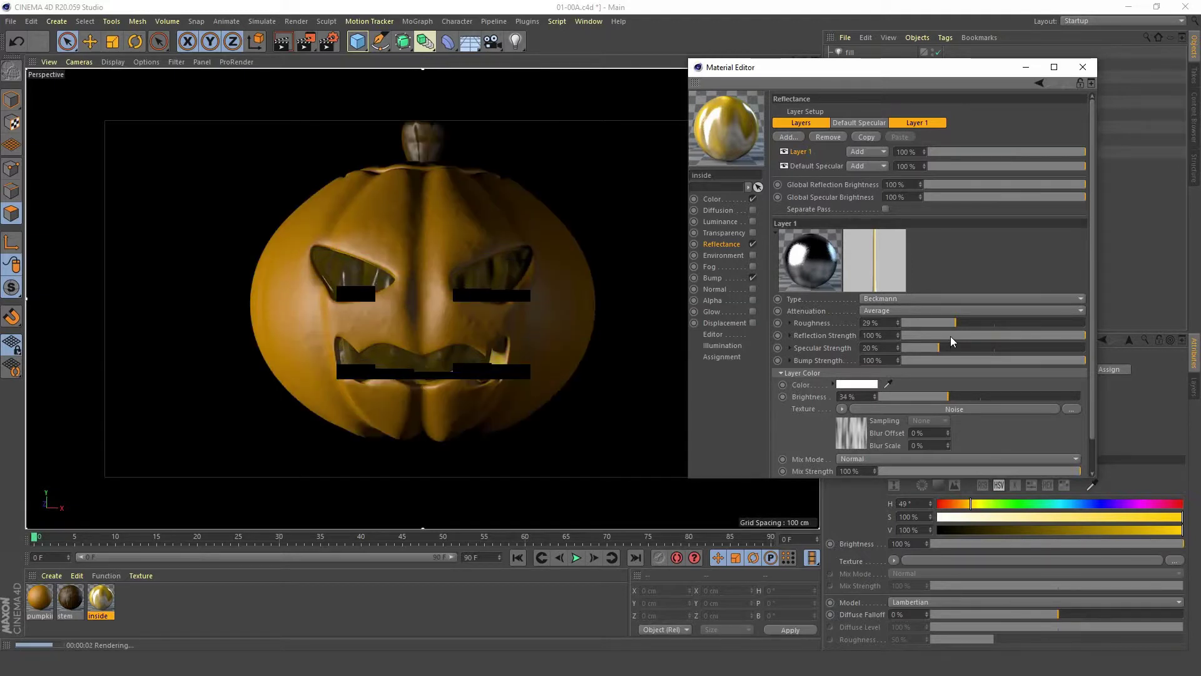
- Shift the inside material's base colour towards orange by setting its hue to 42°
click(712, 198)
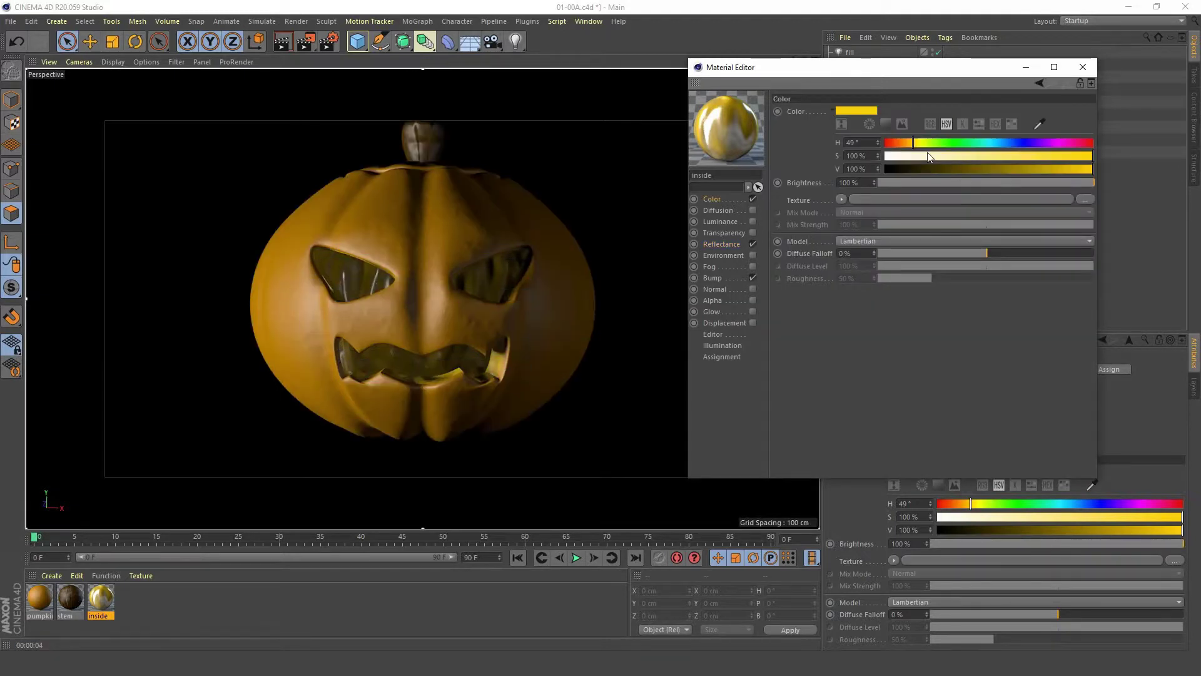
click(907, 143)
drag(906, 145, 903, 146)
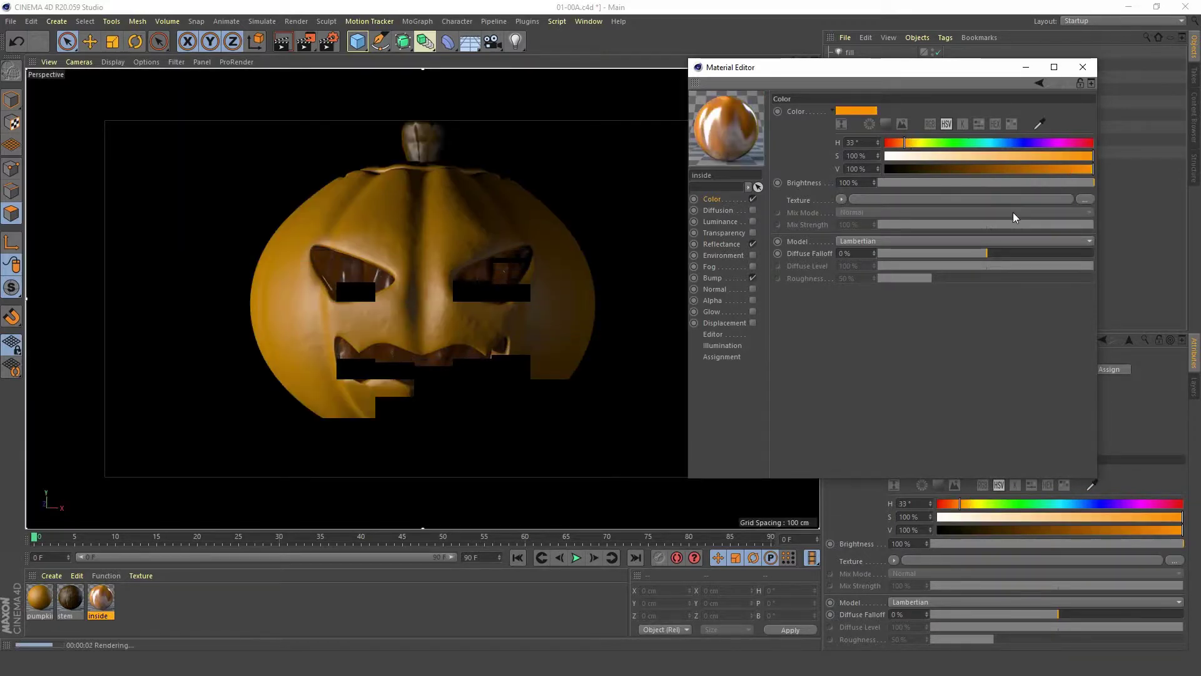
click(912, 144)
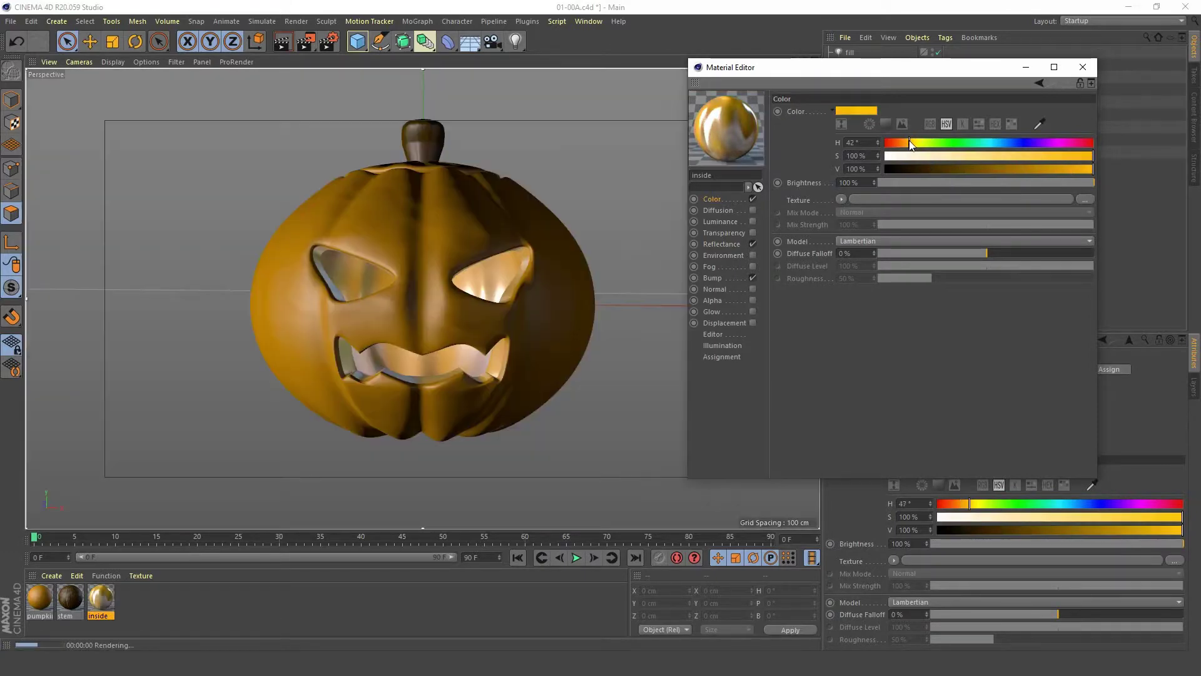
click(909, 144)
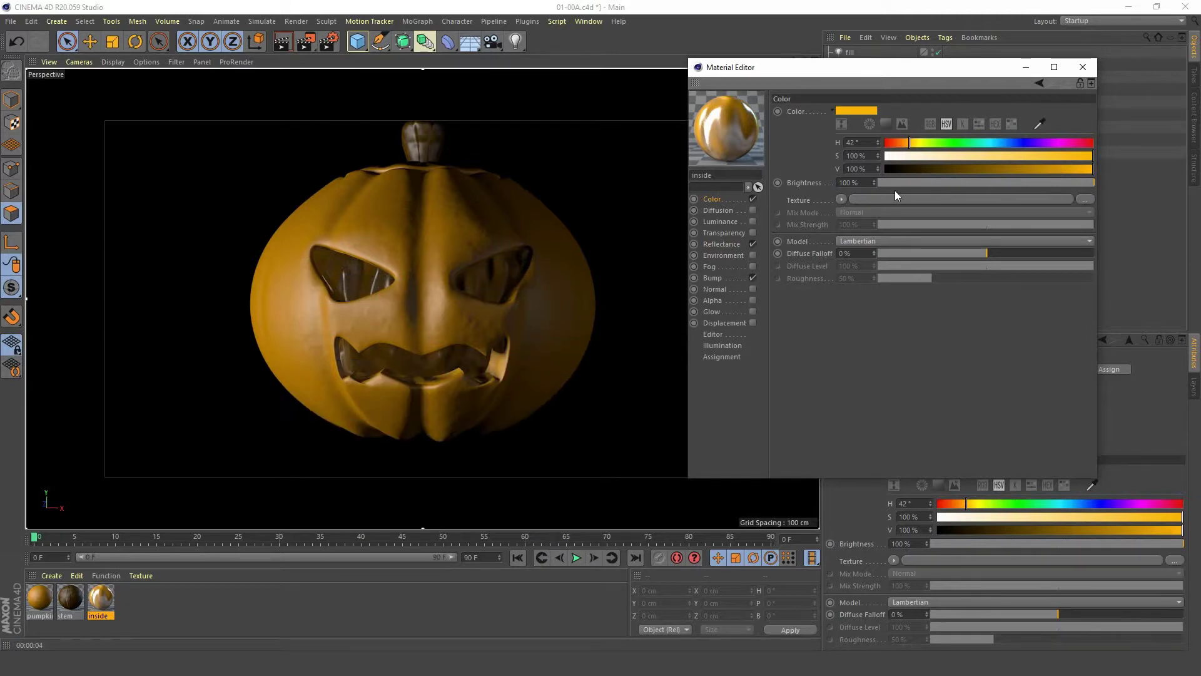
- Set the inside material's Beckmann reflectance roughness to 14% and close the Material Editor
click(720, 244)
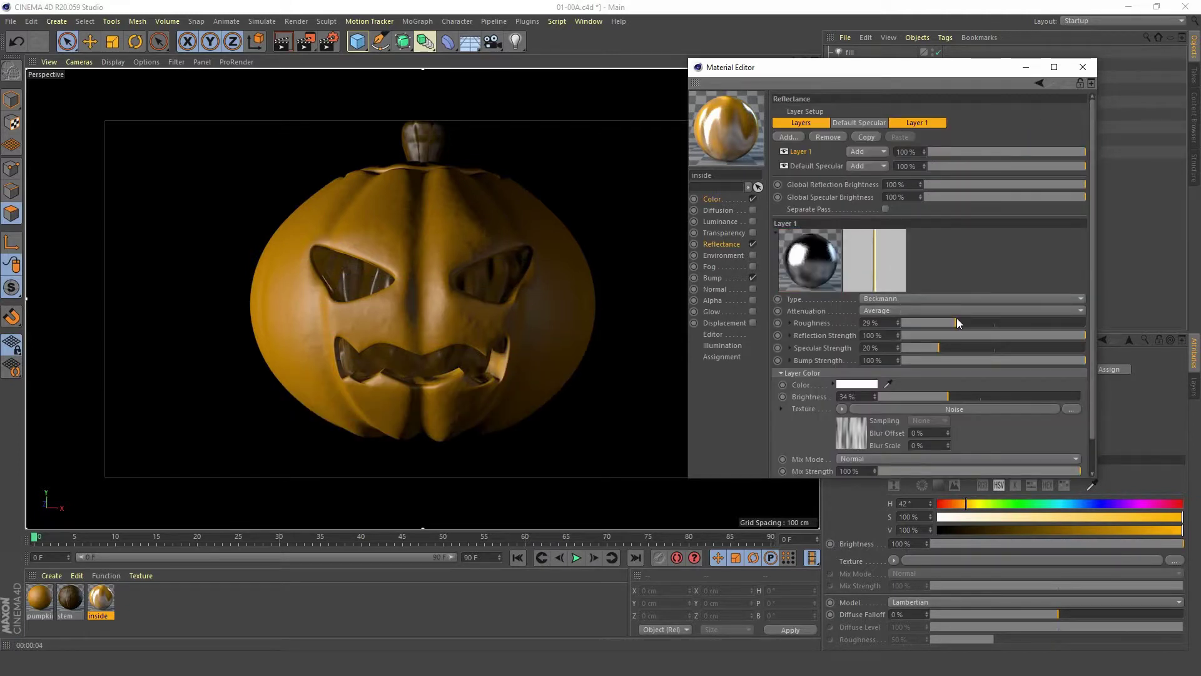
drag(956, 319, 928, 323)
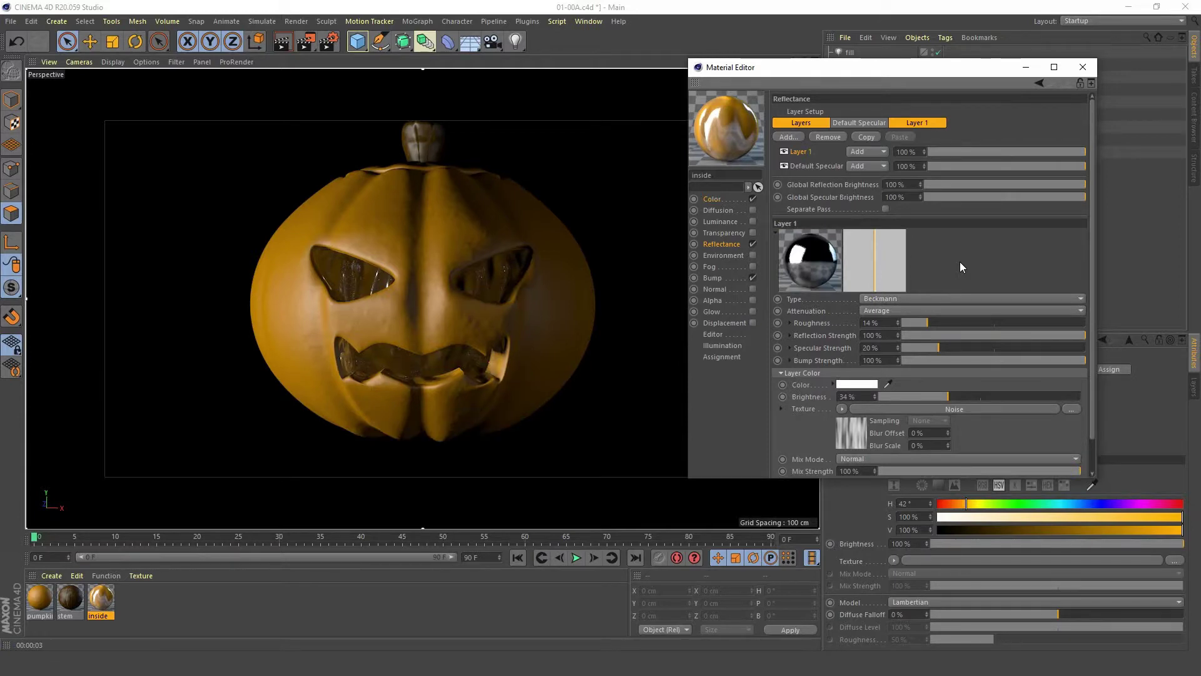
click(1082, 67)
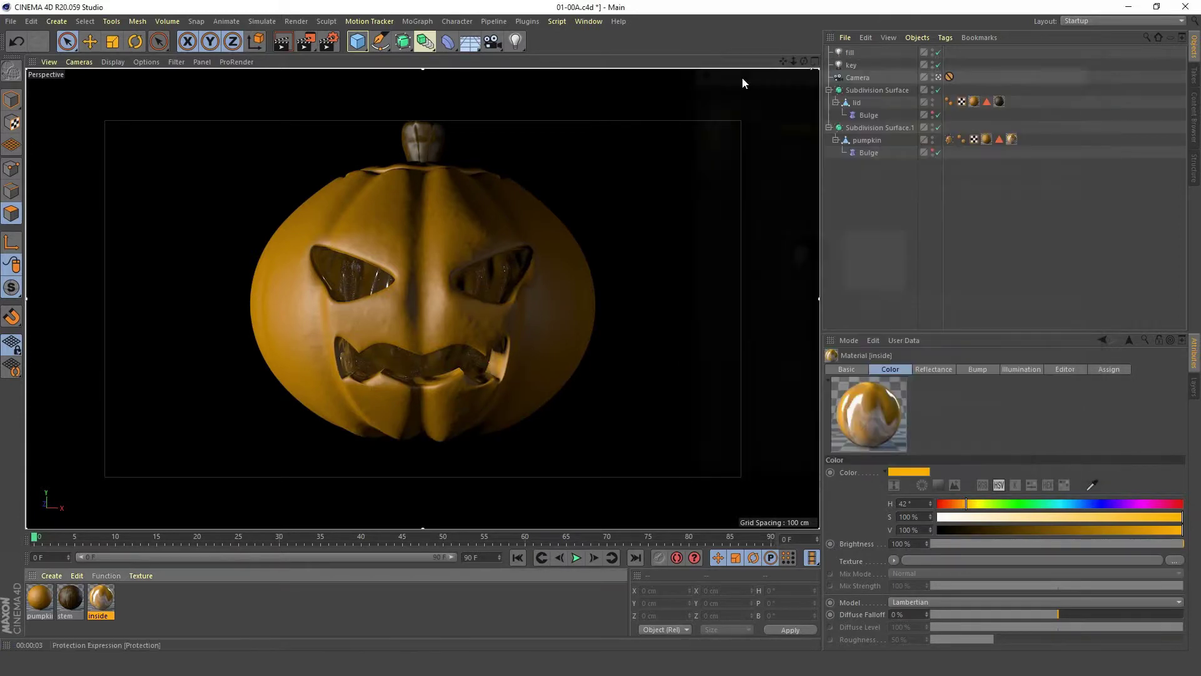
- Add an omni light at the pumpkin's centre and colour it yellow with hue 55° and saturation 67%
click(515, 42)
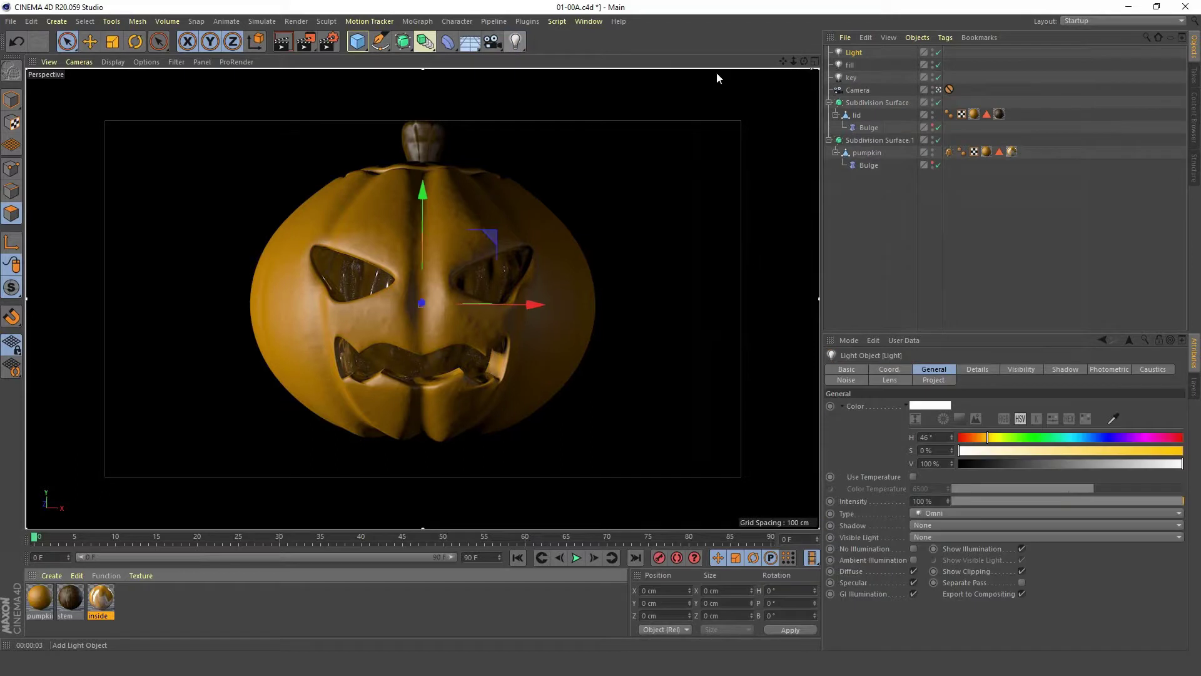
click(859, 57)
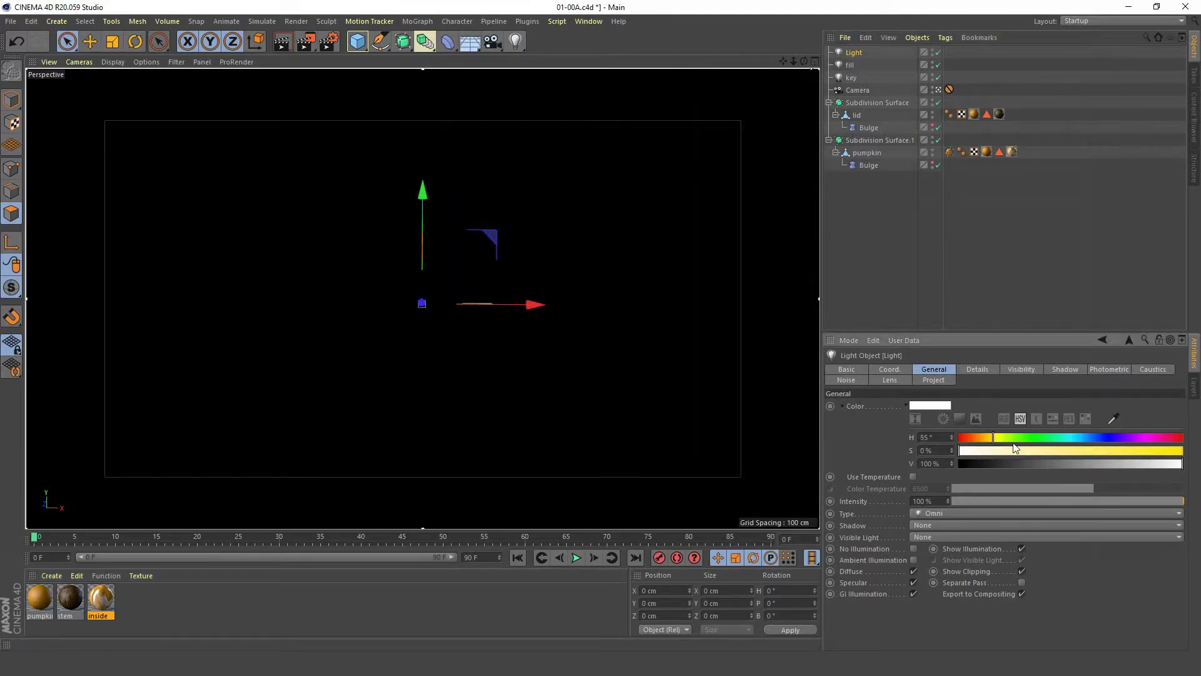
click(1059, 450)
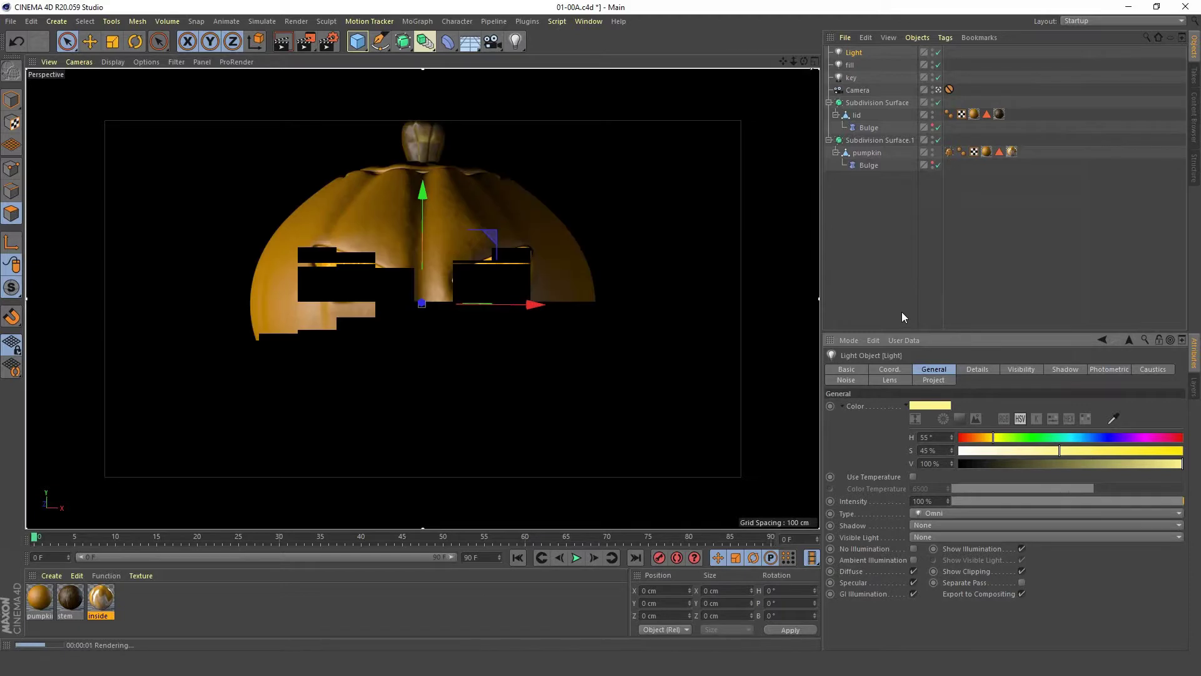
click(1108, 451)
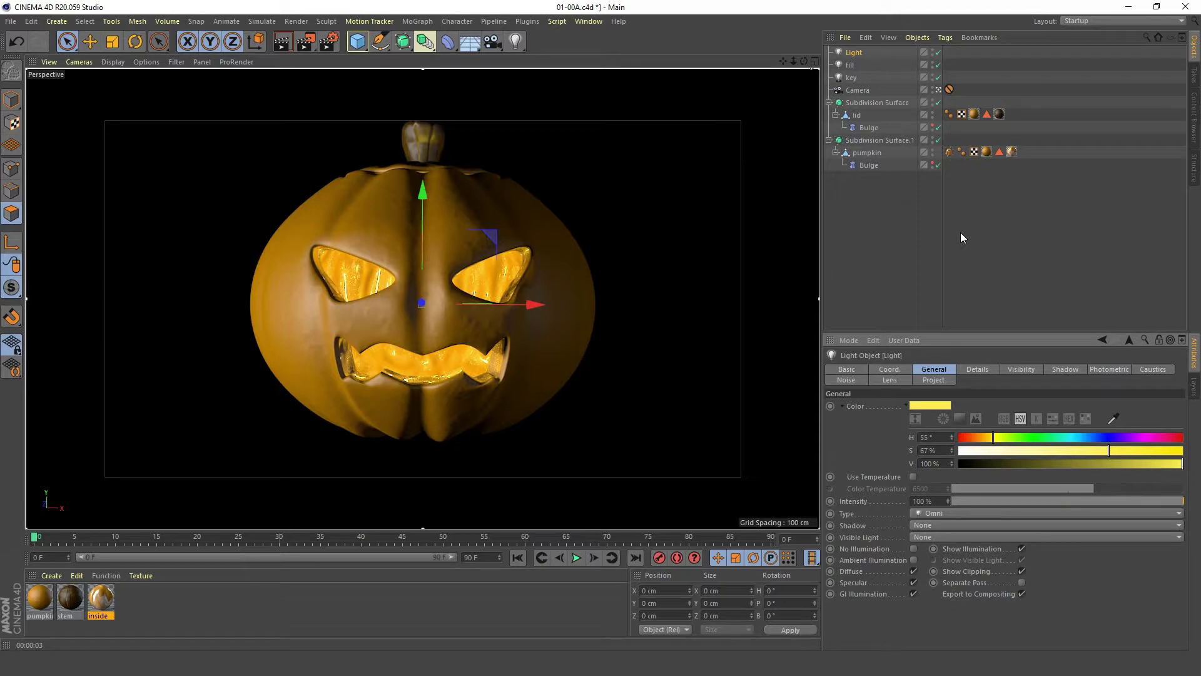
- Rename the new light as inside_light
double_click(857, 52)
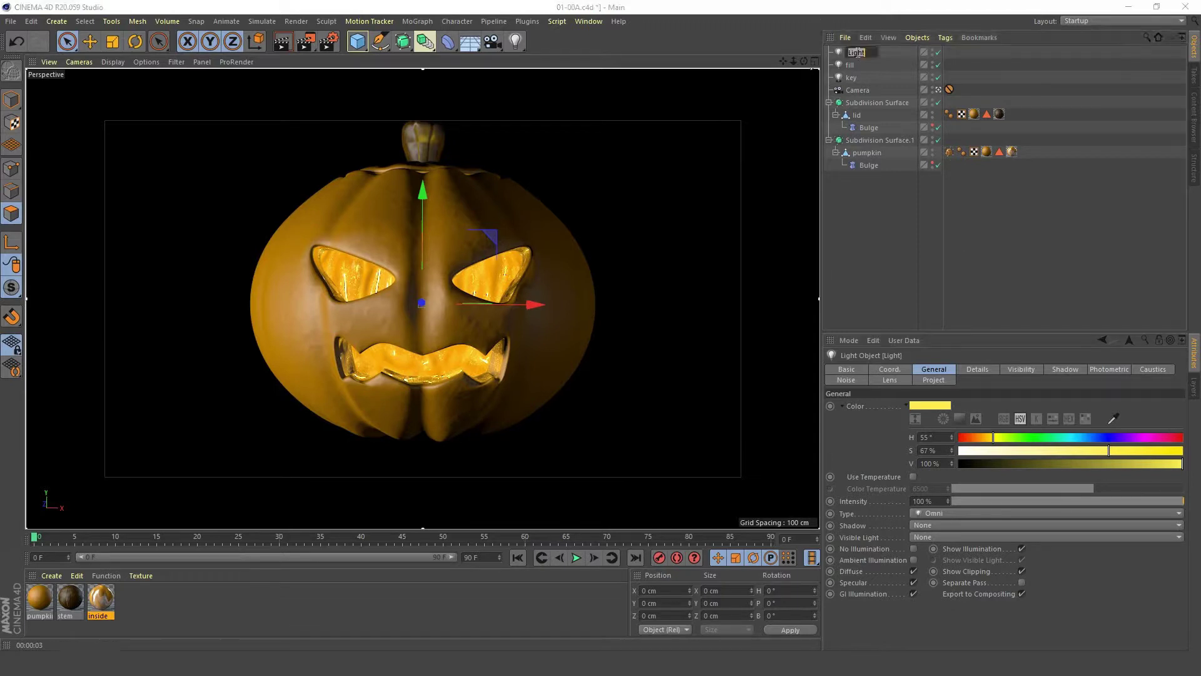
text(insi)
text(de)
text(_light)
key(Return)
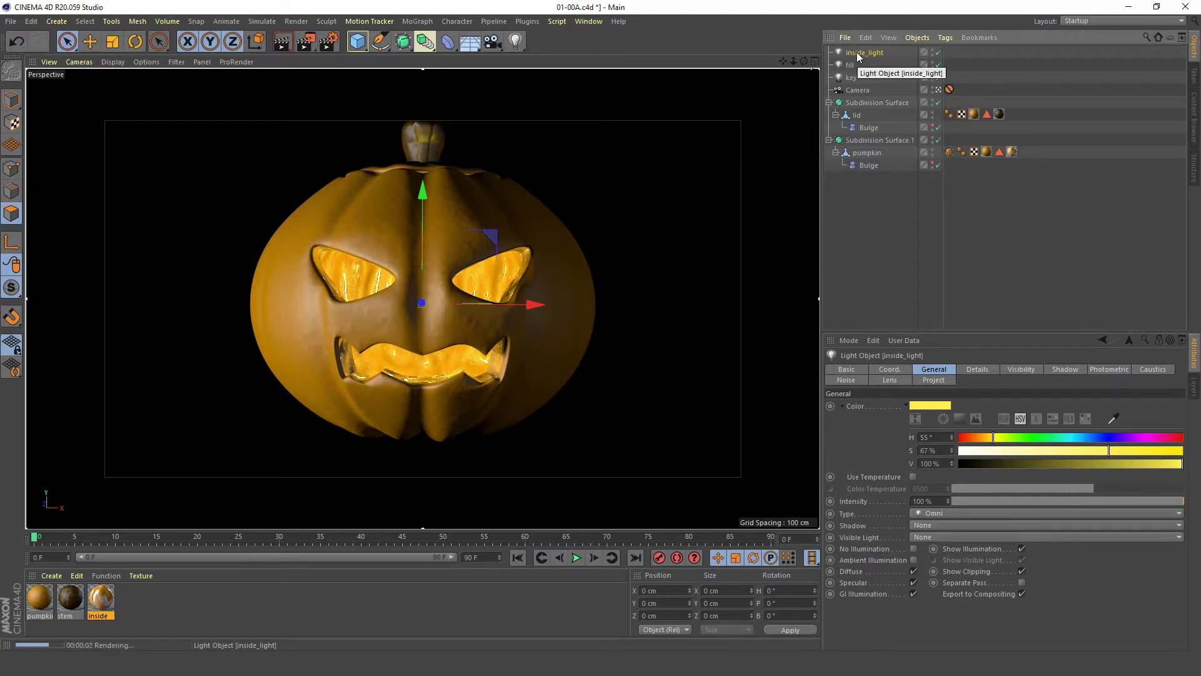
- Set the Visible Light option of inside_light to Volumetric
click(1024, 369)
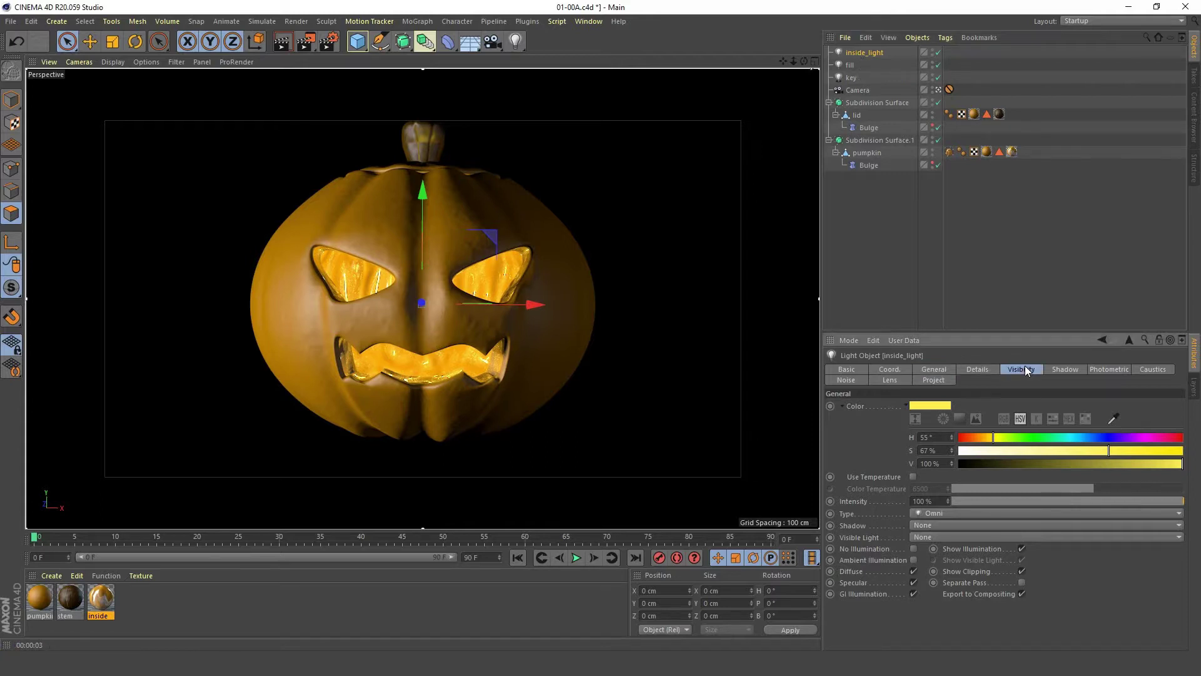
click(934, 370)
click(944, 536)
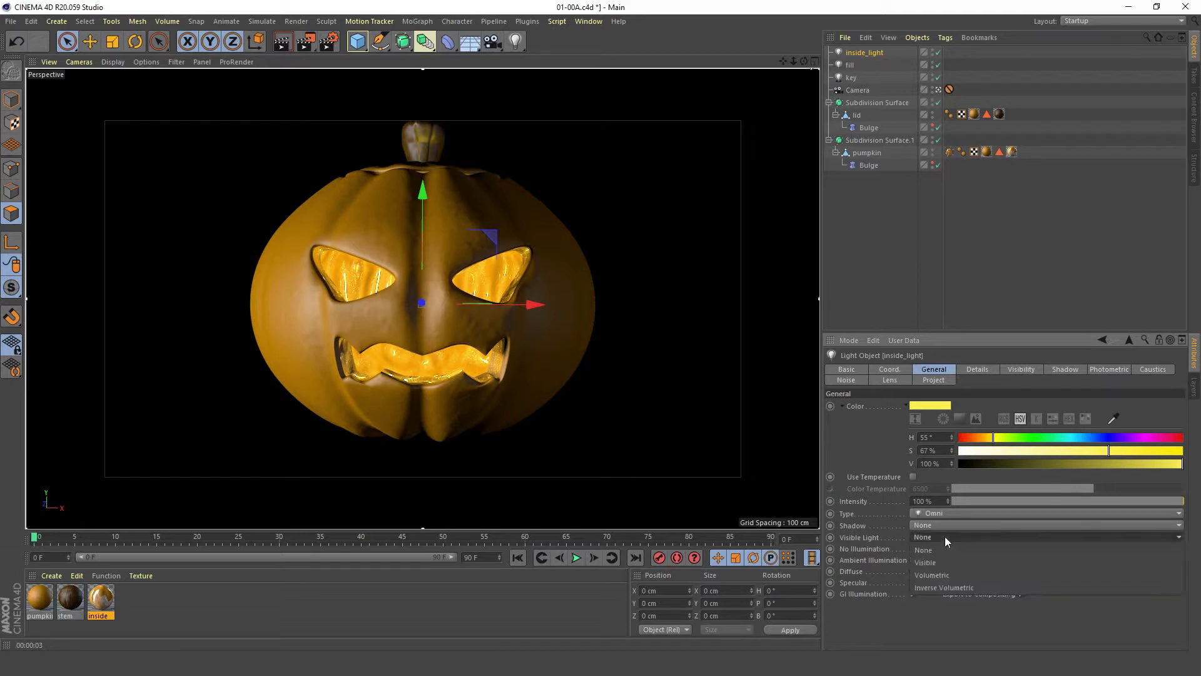
click(948, 571)
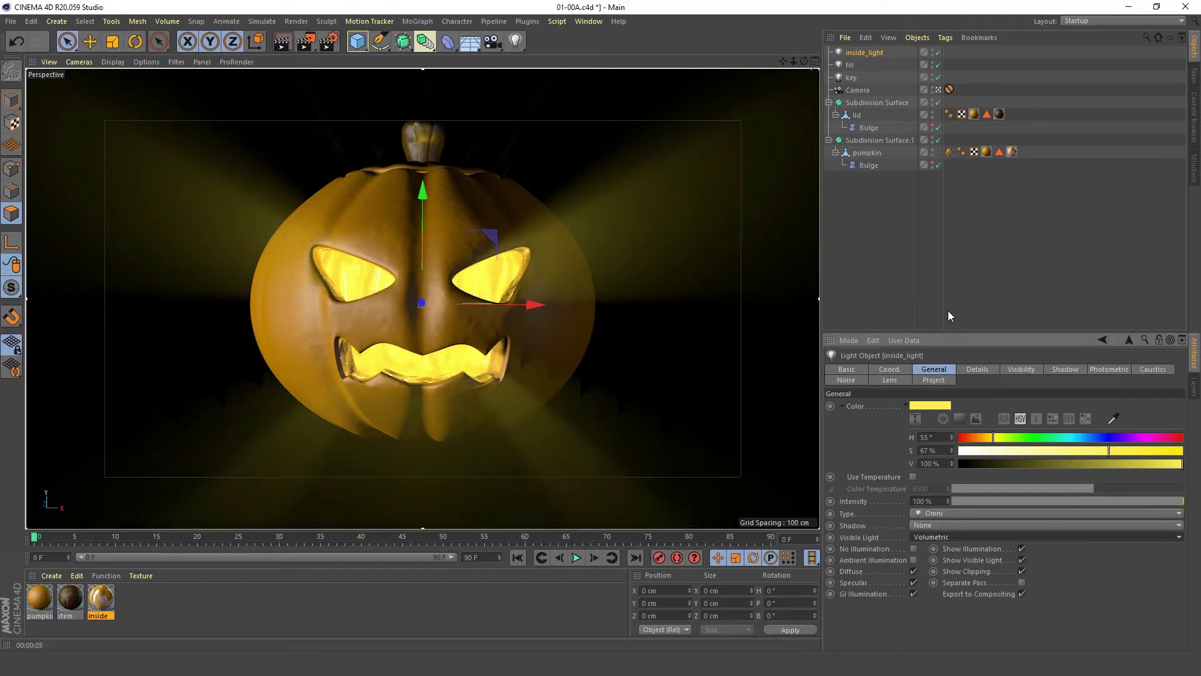
- Set the visible light brightness of inside_light to 40% and its Sample Distance to 5 cm
click(1023, 369)
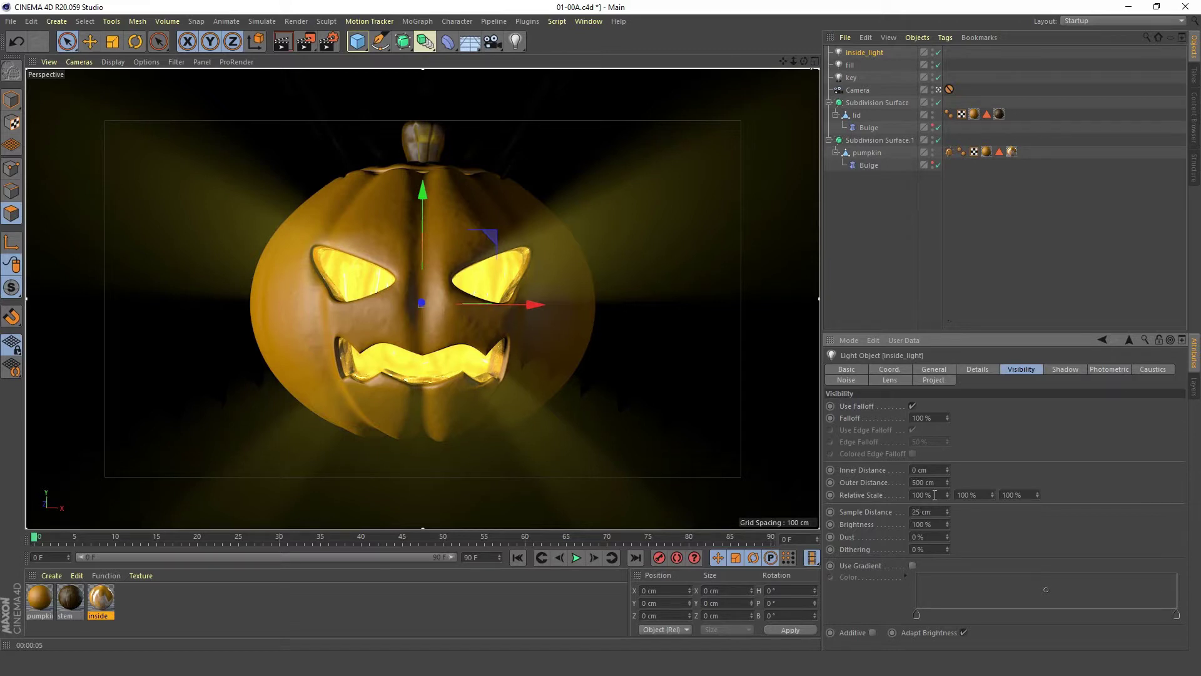
click(935, 523)
text(40)
key(Return)
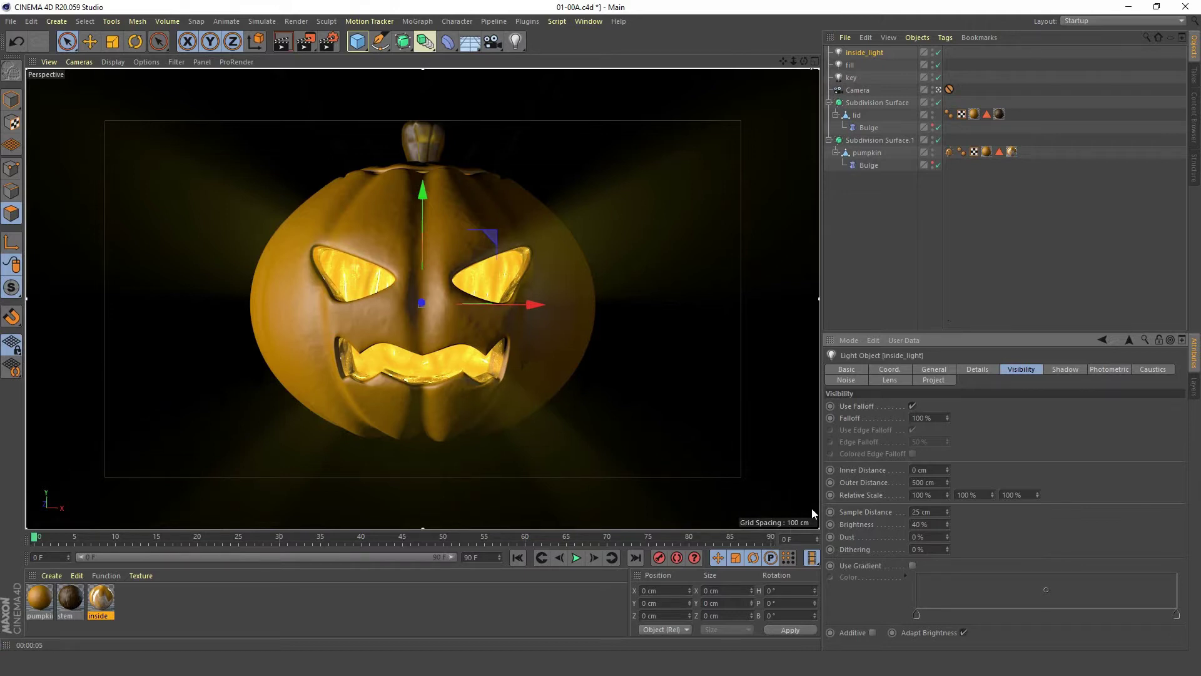
drag(935, 511, 844, 512)
text(5)
key(Return)
- Switch the Visible Light of inside_light to None for comparison and restore it to Volumetric
click(937, 367)
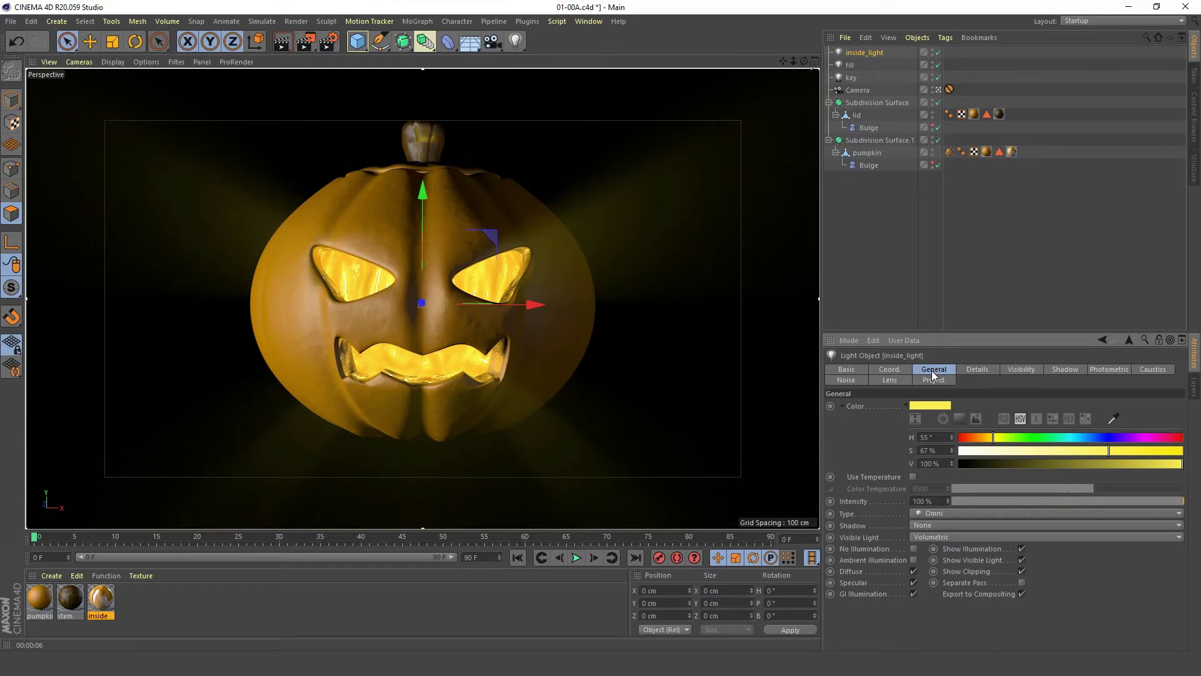
click(949, 535)
click(941, 550)
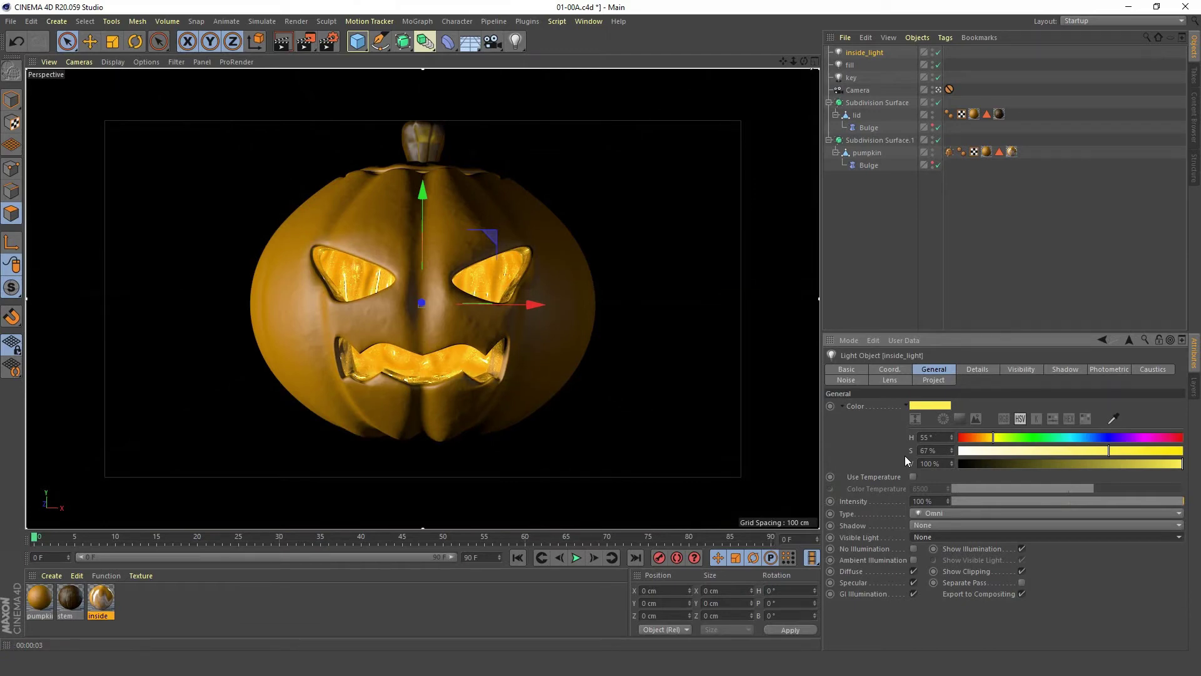
click(951, 537)
click(947, 571)
- Shorten the volumetric glow of inside_light by setting its Outer Distance to 200 cm
click(1021, 369)
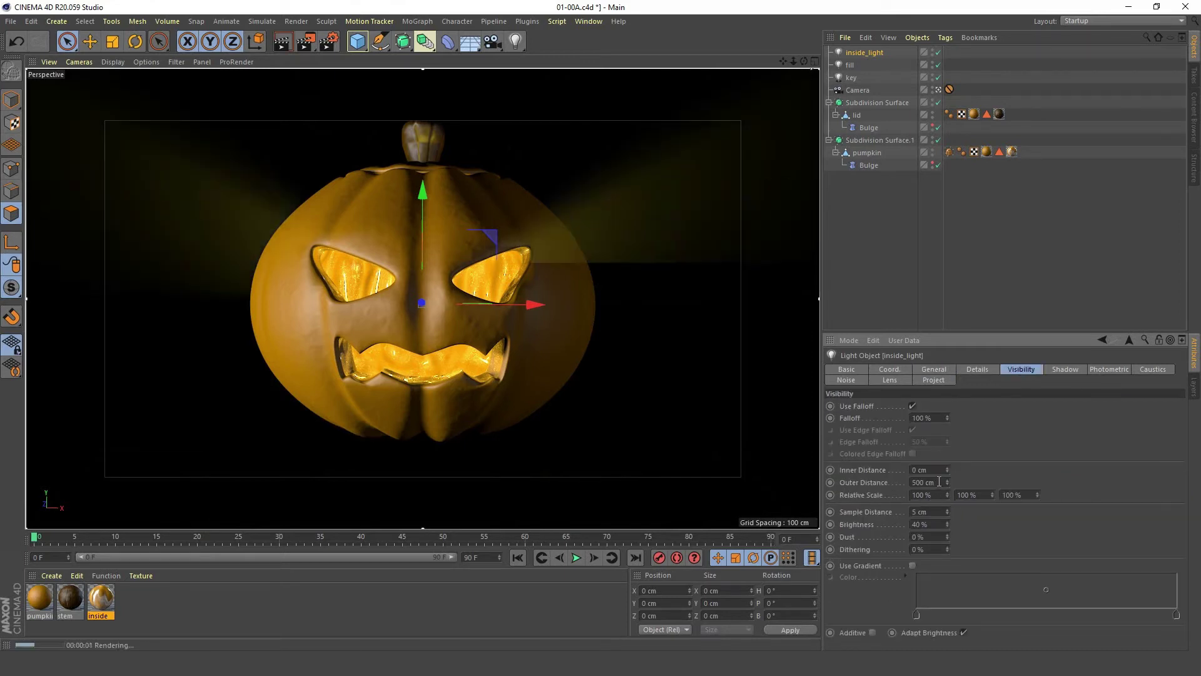
drag(939, 482, 844, 476)
text(200)
key(Return)
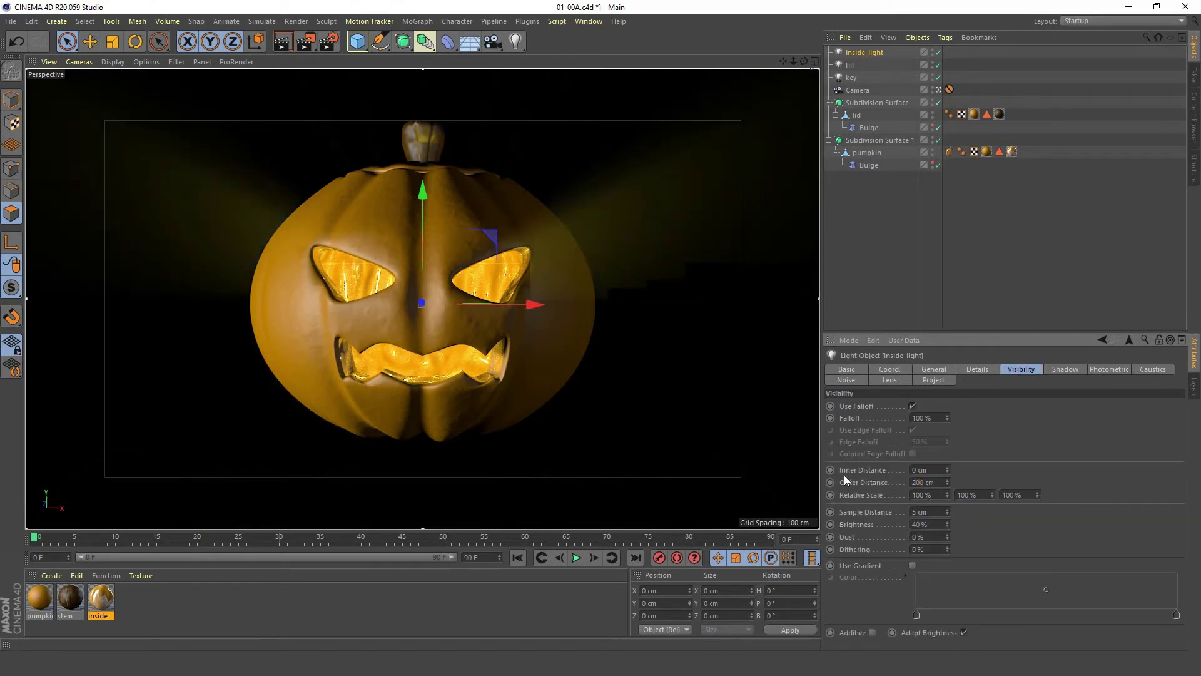